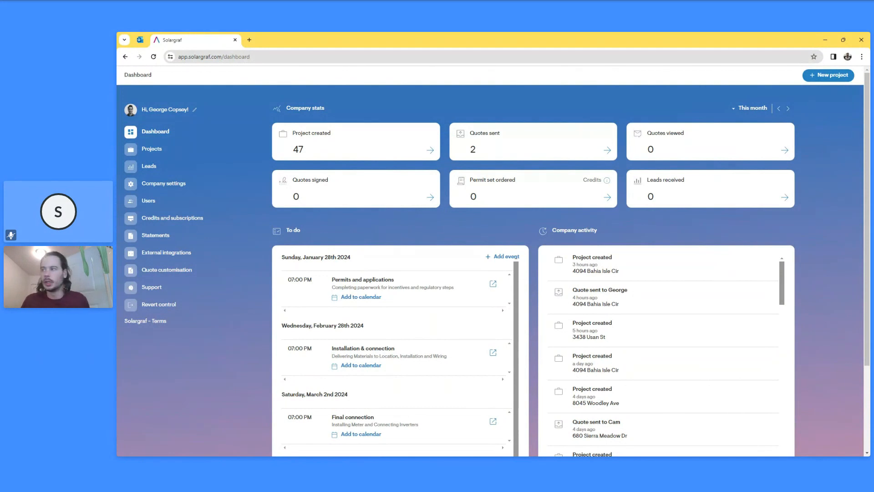
- Start a new project at the suggested street address, continuing past the duplicate-address warning
{"action": "left_click", "coordinate": [829, 76]}
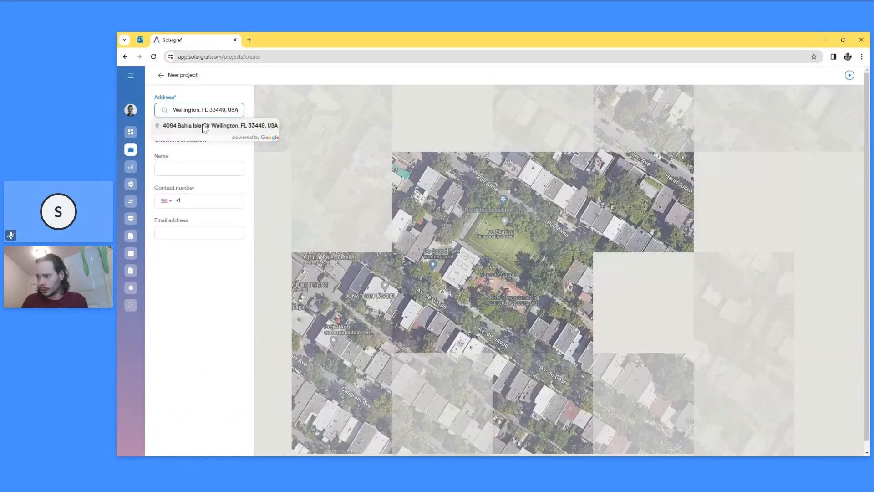
{"action": "left_click", "coordinate": [202, 125]}
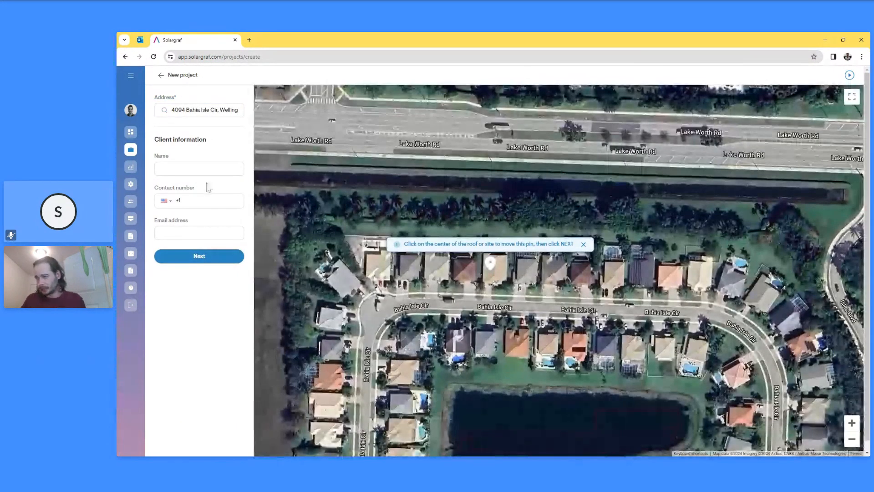
{"action": "left_click", "coordinate": [214, 258]}
{"action": "left_click", "coordinate": [587, 356]}
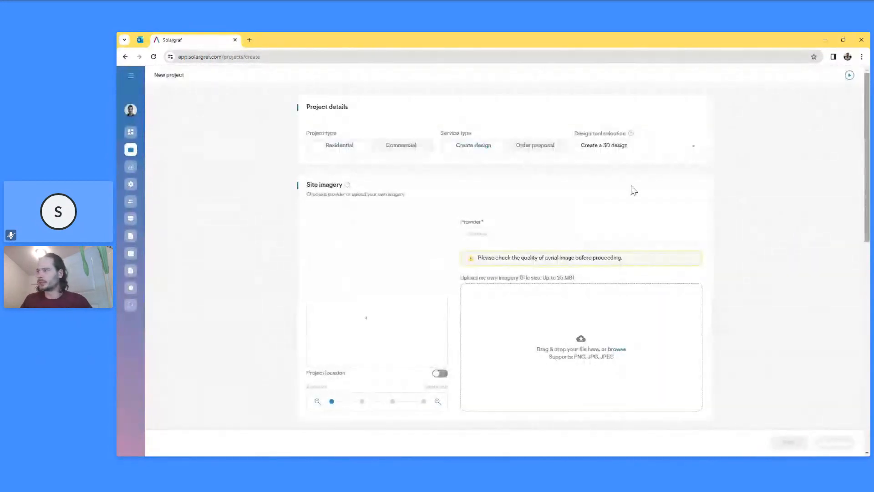
- Enter the consumption as annual bills/usage of 12000 kWh
{"action": "scroll", "coordinate": [523, 275], "scroll_direction": "down", "scroll_amount": 2}
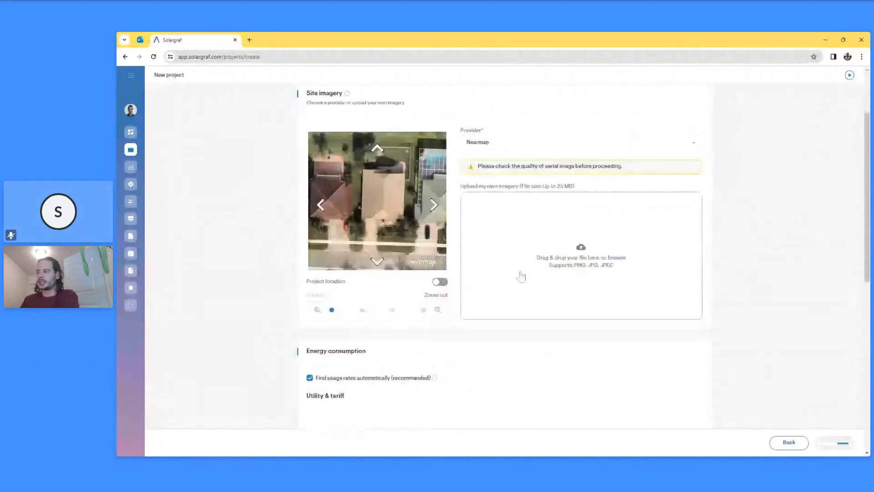
{"action": "scroll", "coordinate": [393, 202], "scroll_direction": "down", "scroll_amount": 6}
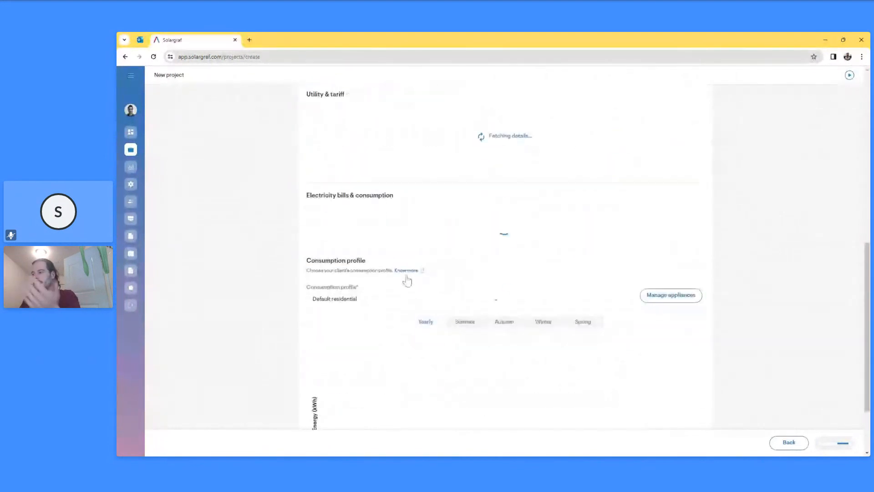
{"action": "left_click", "coordinate": [406, 310]}
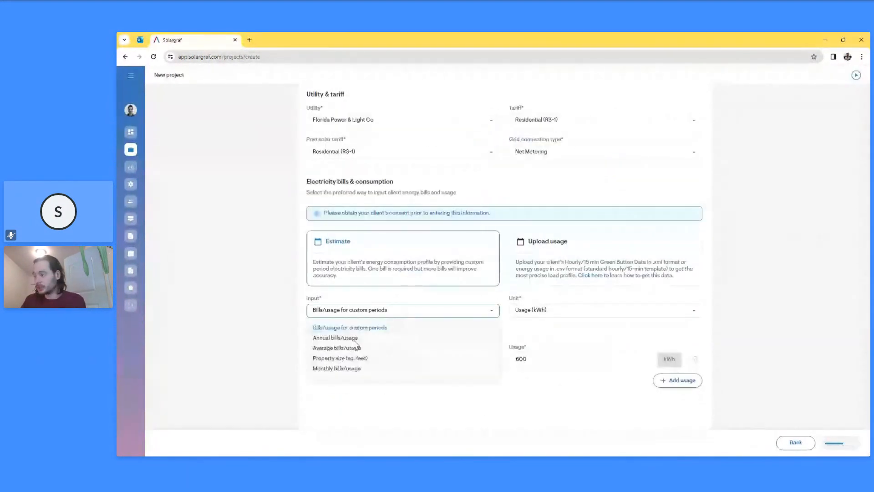
{"action": "left_click", "coordinate": [341, 338]}
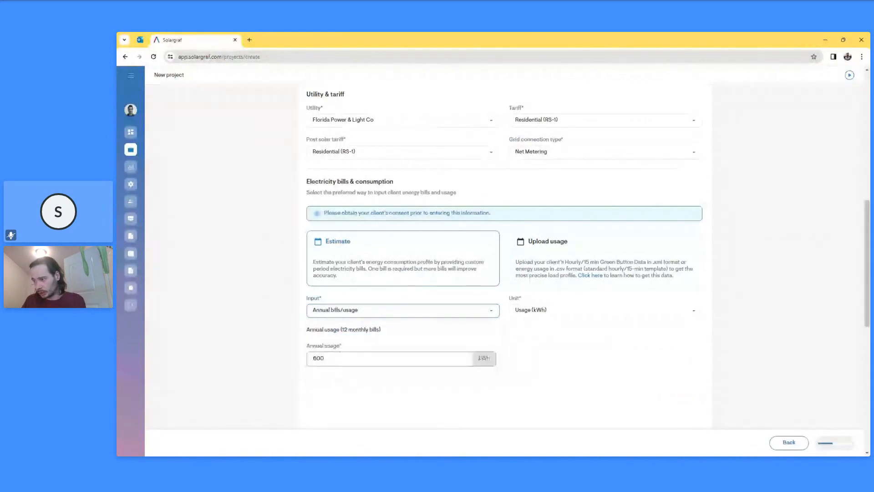
{"action": "type", "text": "12000"}
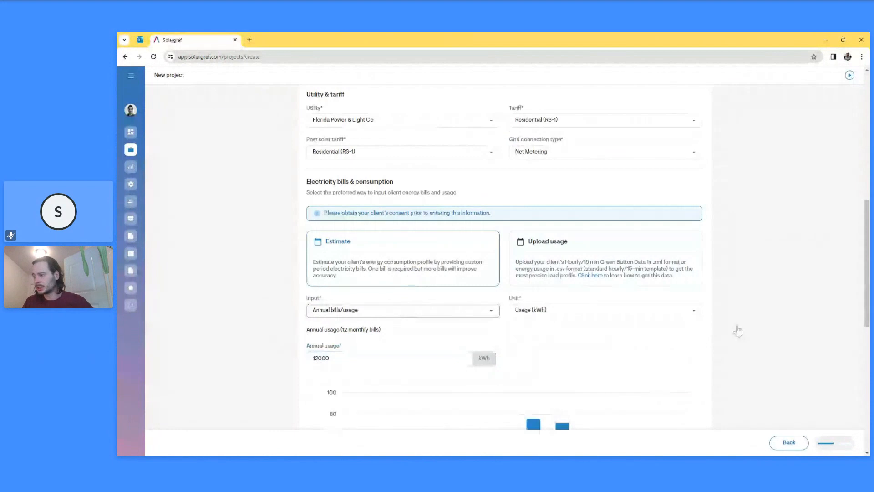
{"action": "scroll", "coordinate": [740, 332], "scroll_direction": "down", "scroll_amount": 1}
{"action": "scroll", "coordinate": [740, 333], "scroll_direction": "down", "scroll_amount": 4}
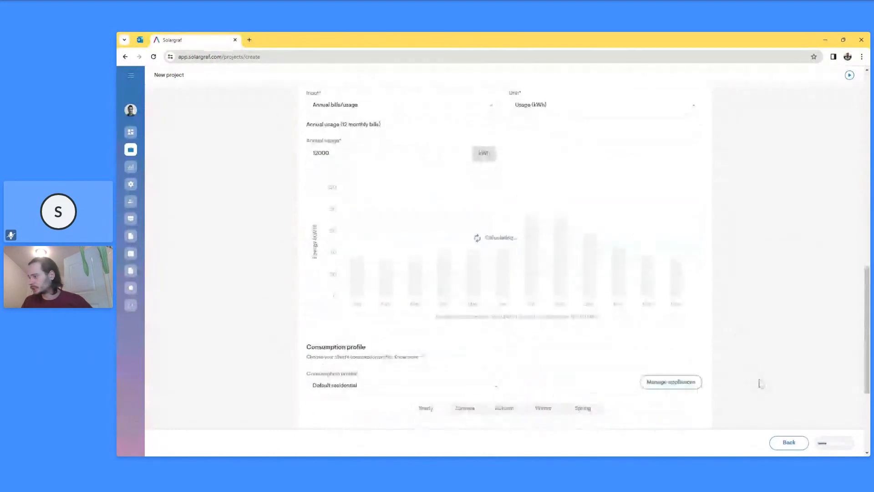
- Open the roof design and run automatic roof outline detection on the house
{"action": "left_click", "coordinate": [839, 445]}
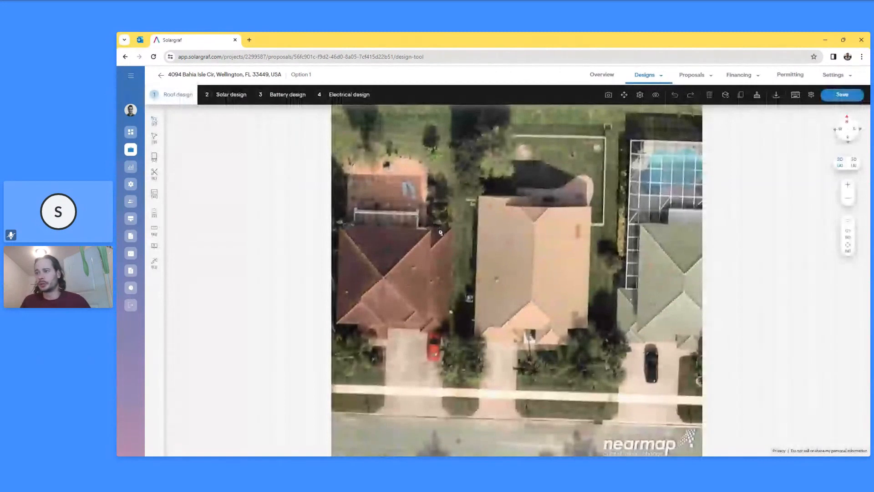
{"action": "left_click", "coordinate": [154, 121]}
{"action": "left_click", "coordinate": [210, 138]}
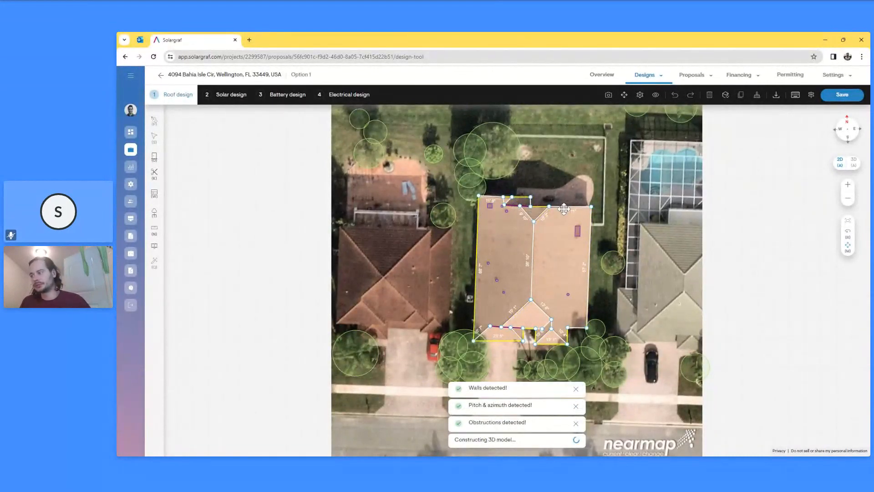
- Auto-place 21 panels (8.82 kW) with Smart designer's consumption offset placement and save the design
{"action": "left_click", "coordinate": [231, 95]}
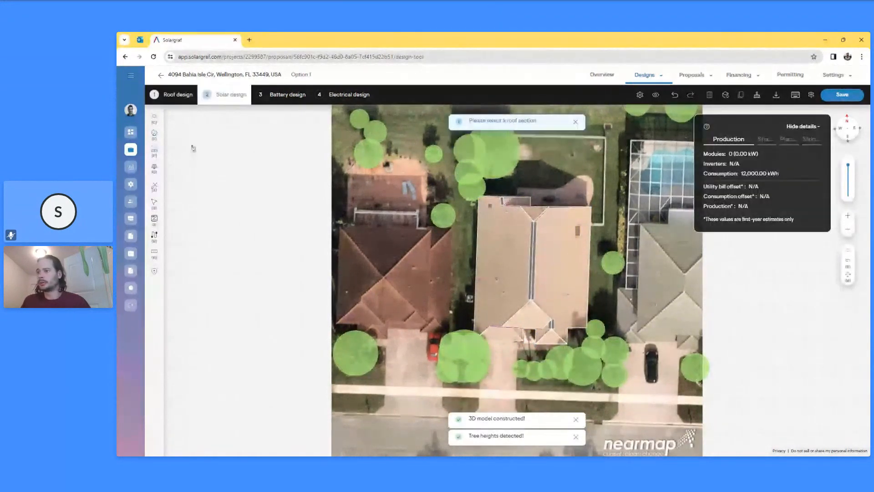
{"action": "mouse_move", "coordinate": [155, 189]}
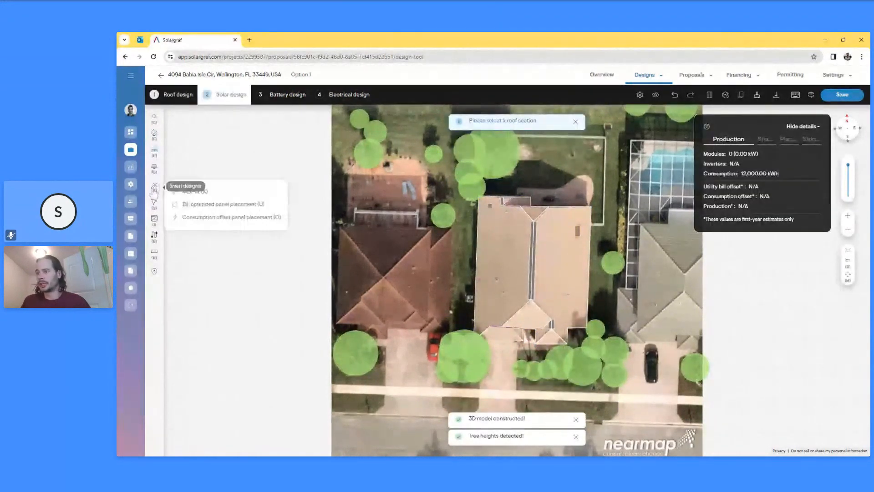
{"action": "left_click", "coordinate": [249, 219]}
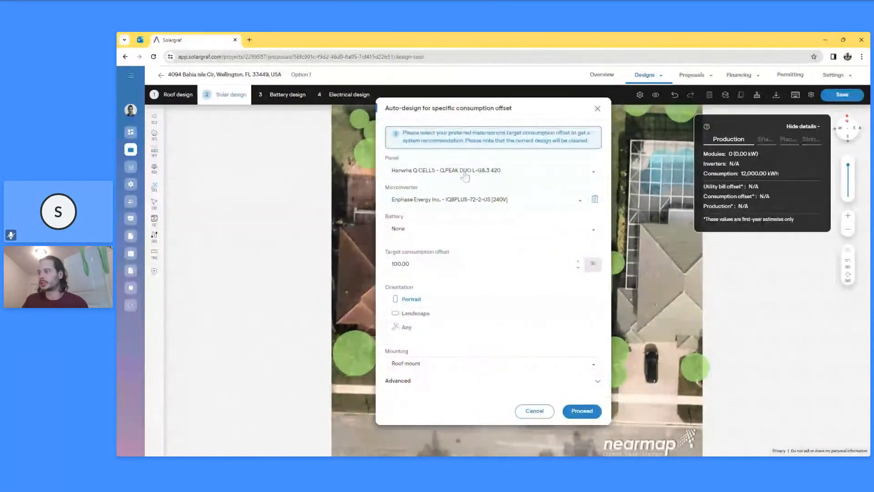
{"action": "left_click", "coordinate": [582, 411]}
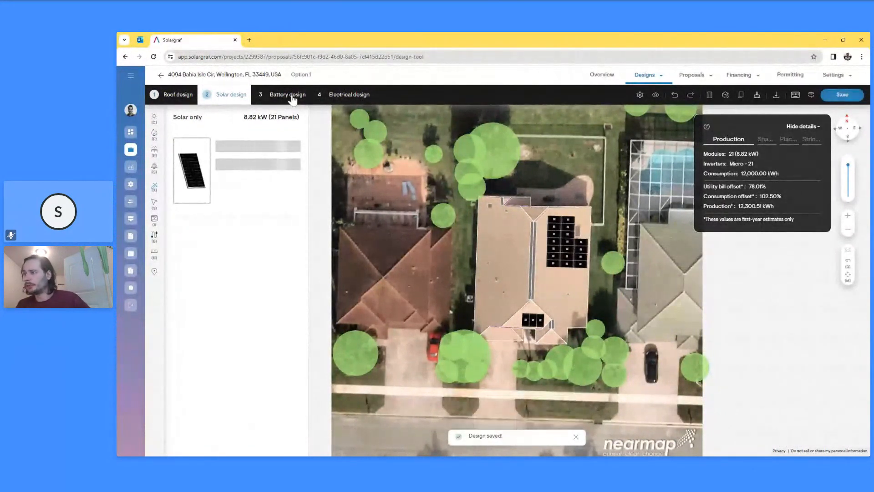
{"action": "left_click", "coordinate": [292, 96]}
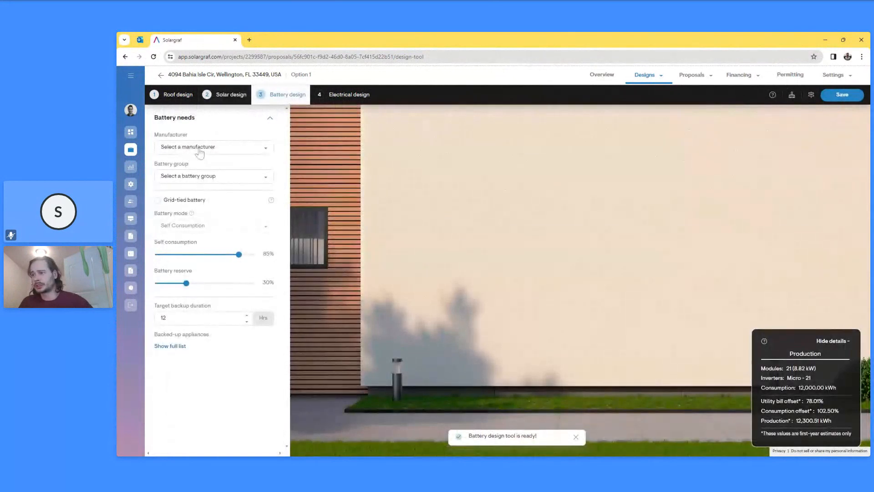
- Add the recommended 10 kWh Enphase IQ Battery 5P system in Backup During Outages mode
{"action": "left_click", "coordinate": [199, 153]}
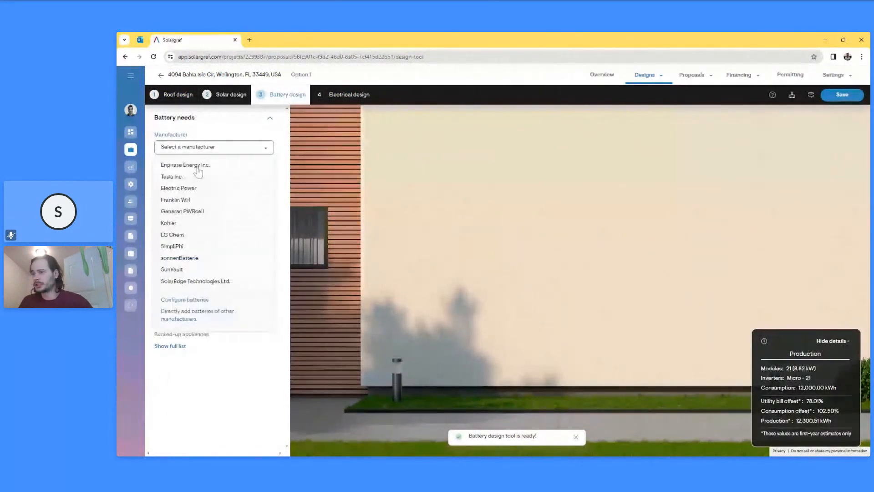
{"action": "left_click", "coordinate": [197, 165]}
{"action": "left_click", "coordinate": [187, 176]}
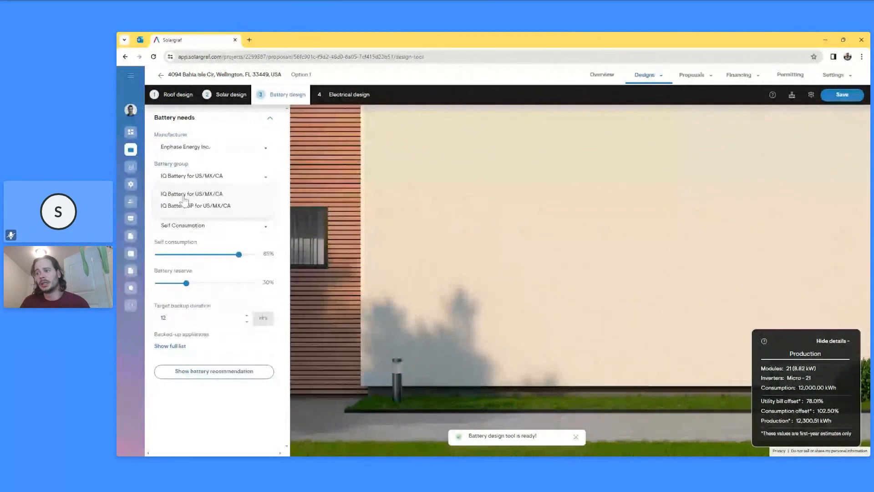
{"action": "left_click", "coordinate": [196, 206]}
{"action": "left_click", "coordinate": [212, 226]}
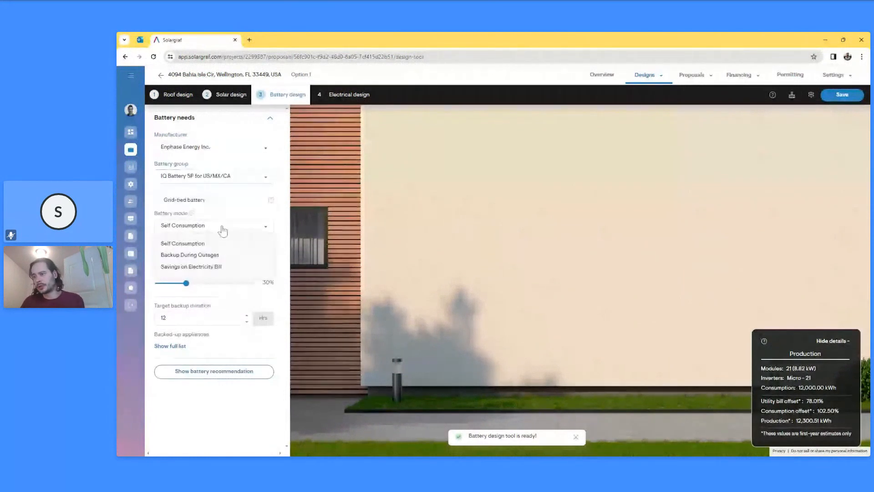
{"action": "left_click", "coordinate": [200, 255]}
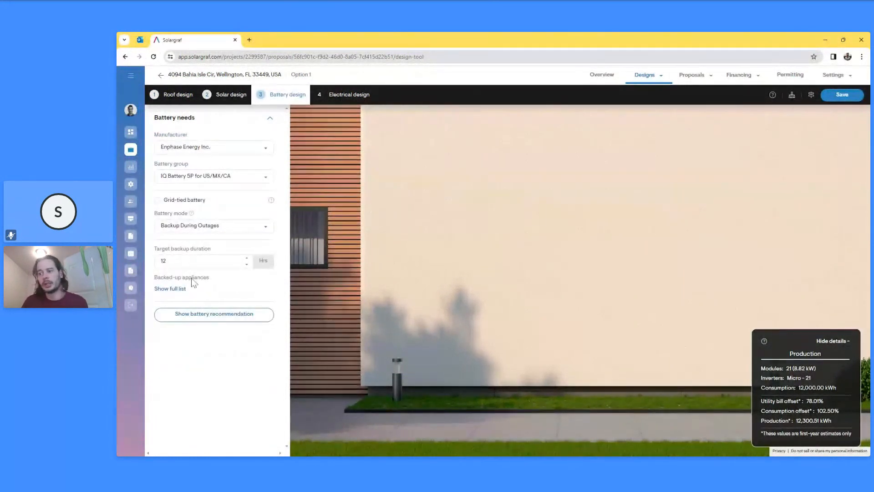
{"action": "left_click", "coordinate": [218, 314]}
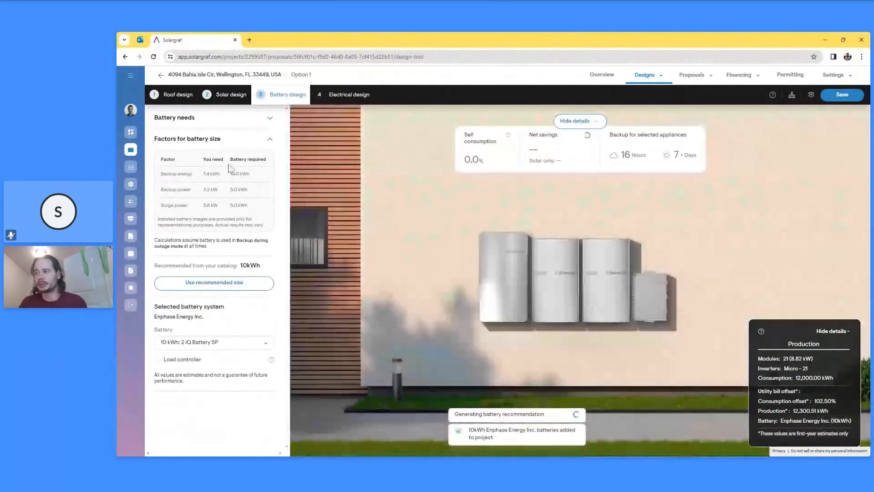
{"action": "left_click", "coordinate": [224, 283]}
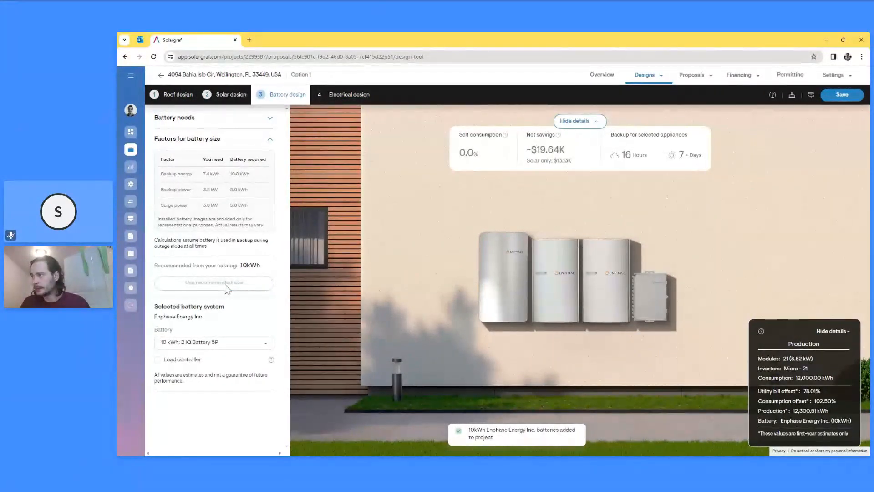
{"action": "left_click", "coordinate": [693, 76]}
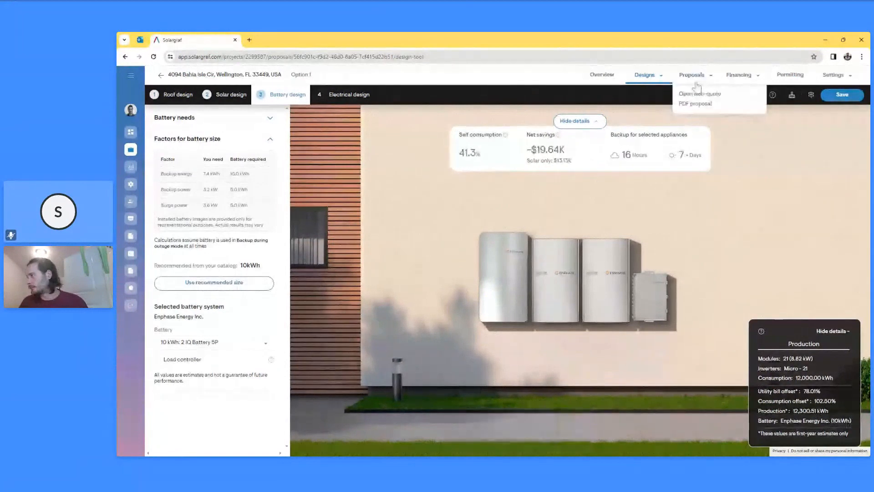
- Save the design, open its web quote and send it to the client's name and e-mail address
{"action": "left_click", "coordinate": [698, 93]}
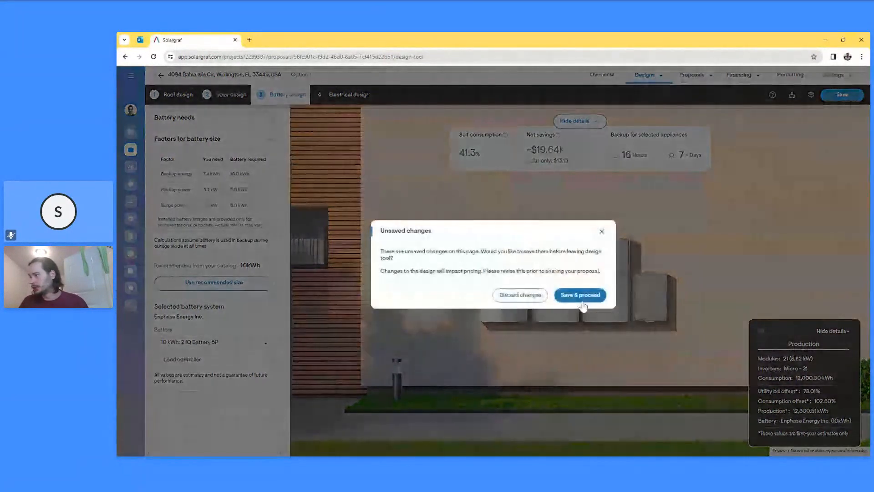
{"action": "left_click", "coordinate": [581, 296]}
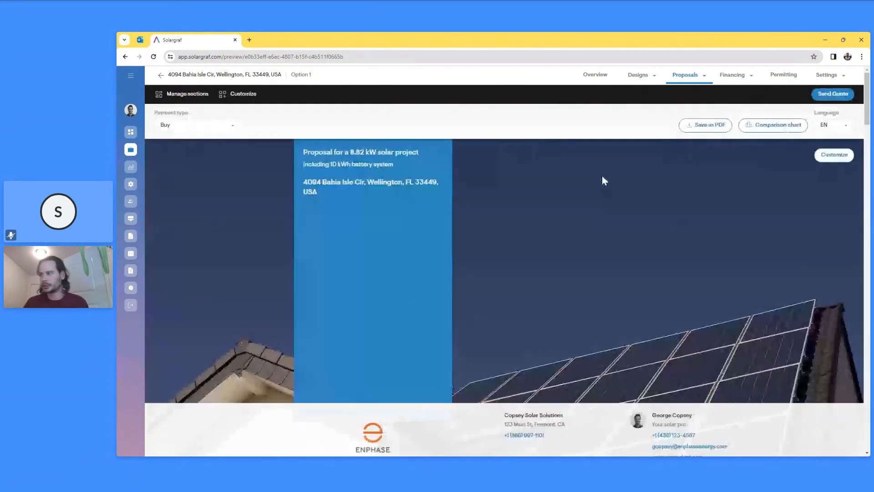
{"action": "left_click", "coordinate": [833, 94]}
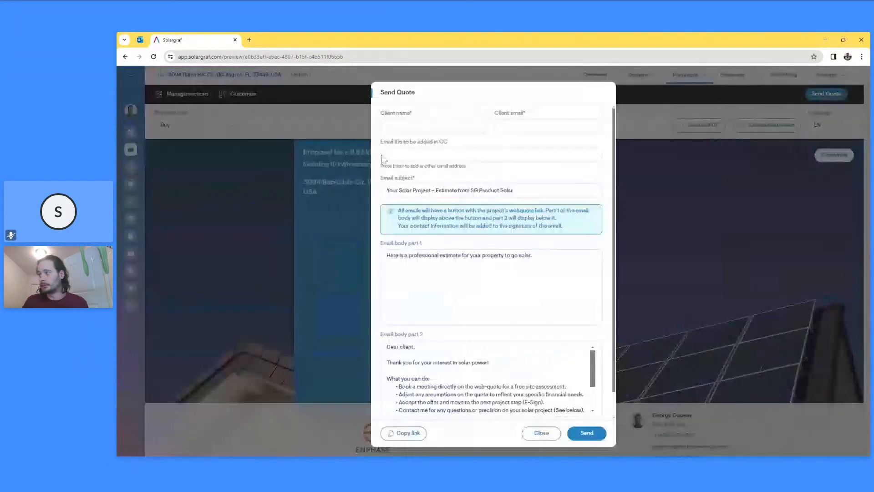
{"action": "type", "text": "George"}
{"action": "key", "text": "Tab"}
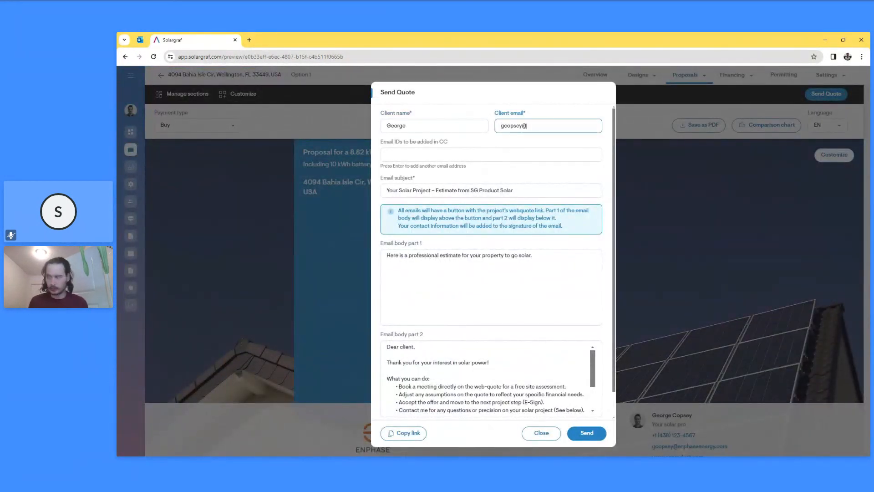
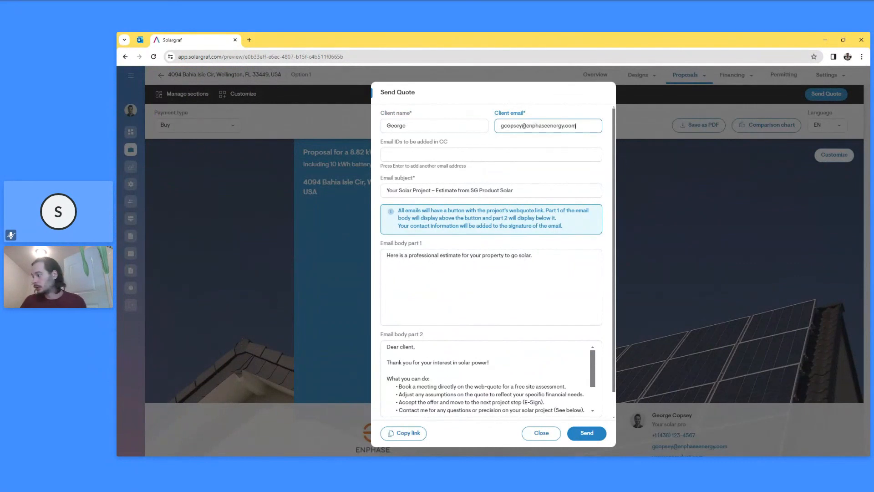
{"action": "left_click", "coordinate": [586, 433]}
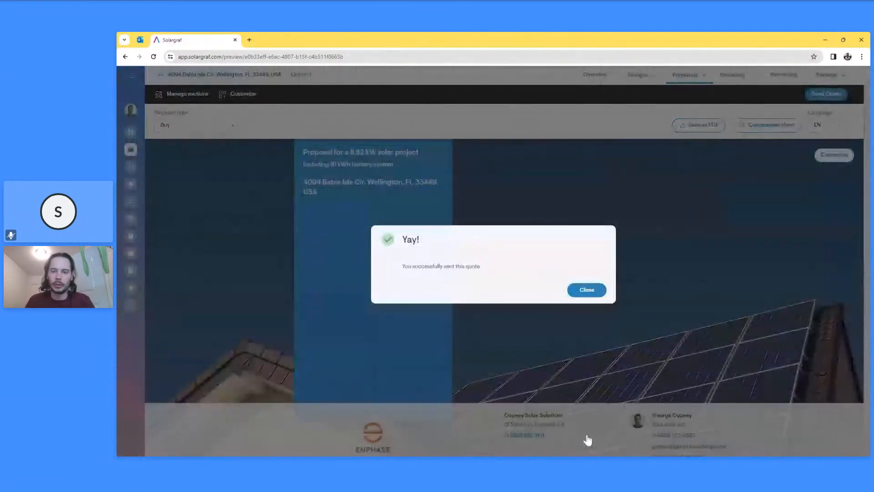
- Close the 'Yay!' quote-sent confirmation and switch to the Outlook mailbox
{"action": "left_click", "coordinate": [601, 289]}
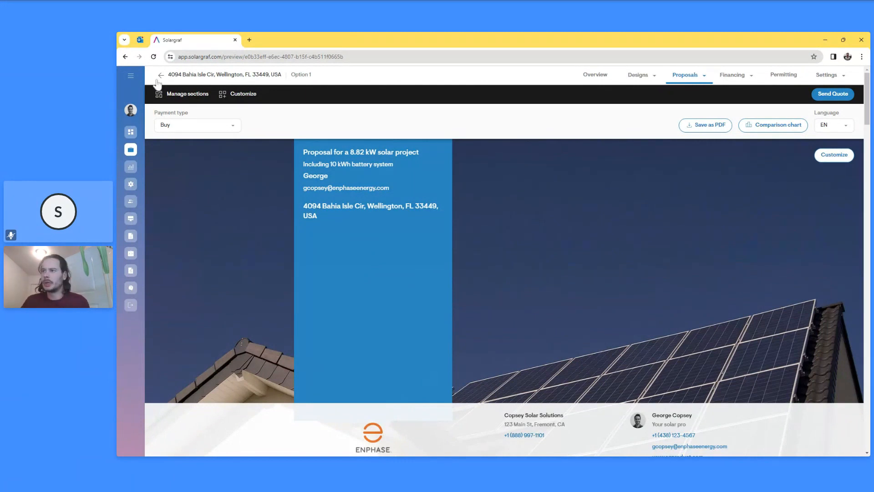
{"action": "left_click", "coordinate": [140, 40]}
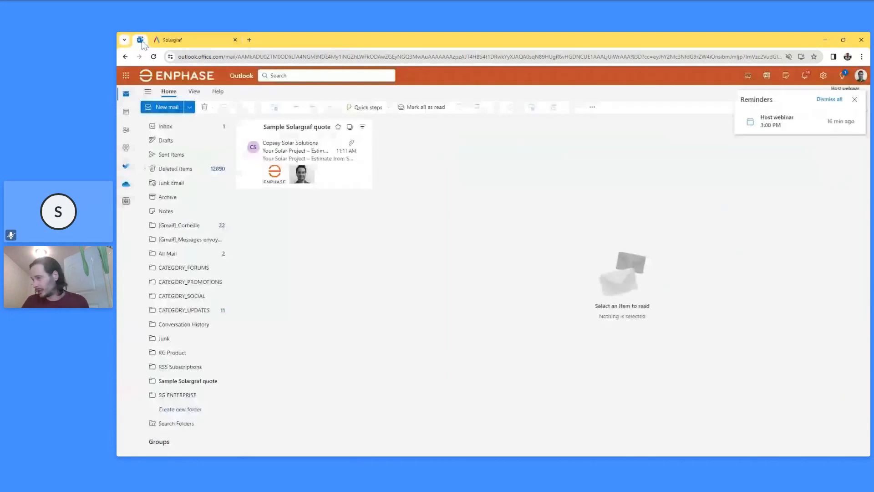
- Read the estimate email in the Sample Solargraf quote folder and follow its MY ESTIMATE link
{"action": "left_click", "coordinate": [312, 153]}
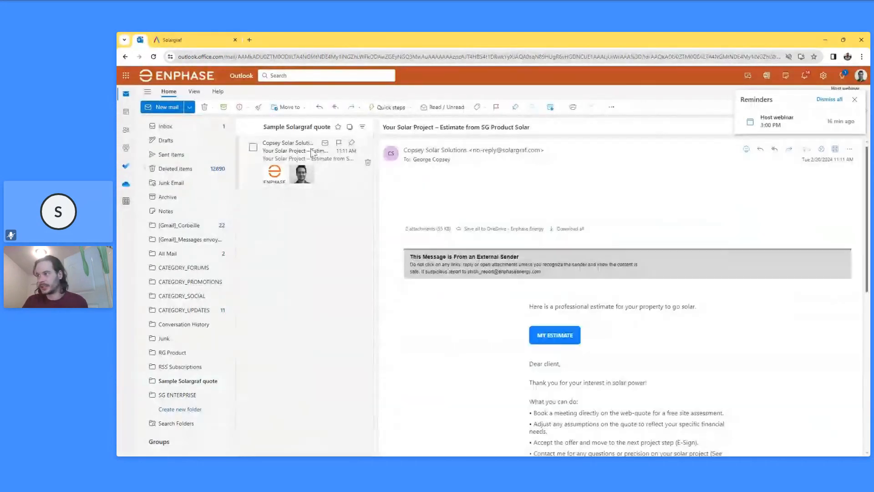
{"action": "scroll", "coordinate": [609, 250], "scroll_direction": "down", "scroll_amount": 3}
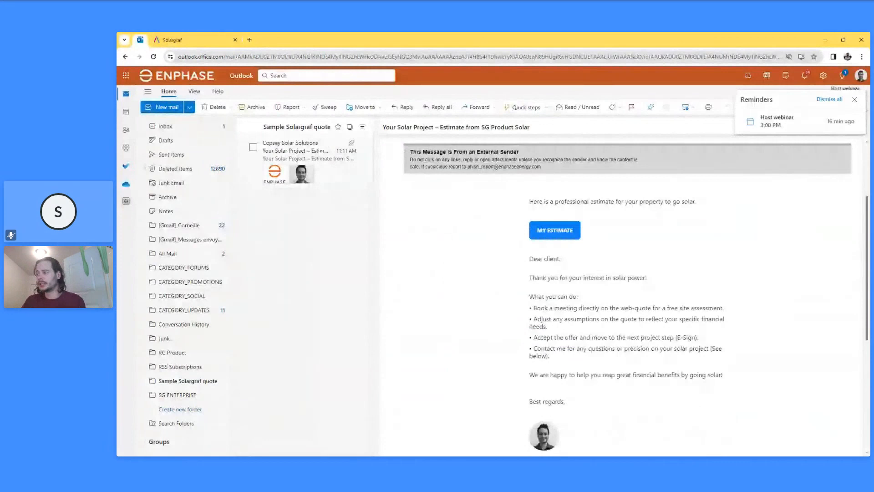
{"action": "scroll", "coordinate": [563, 240], "scroll_direction": "up", "scroll_amount": 1}
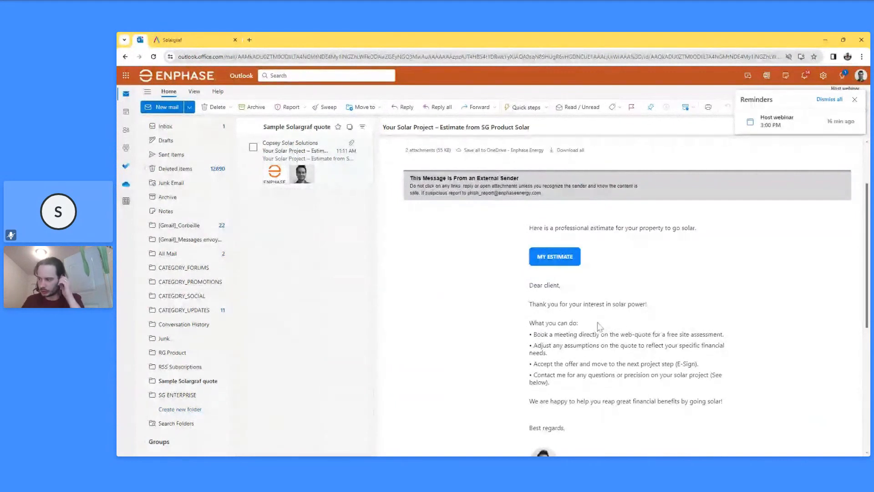
{"action": "scroll", "coordinate": [599, 328], "scroll_direction": "down", "scroll_amount": 2}
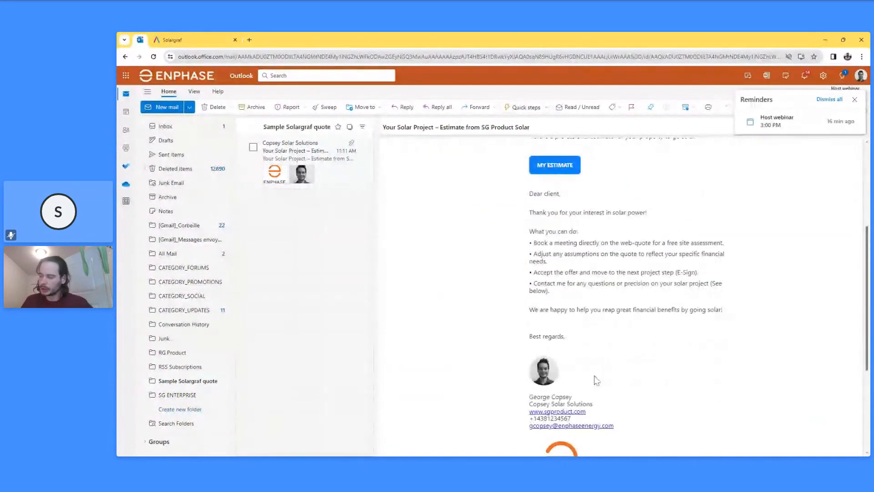
{"action": "scroll", "coordinate": [557, 248], "scroll_direction": "up", "scroll_amount": 2}
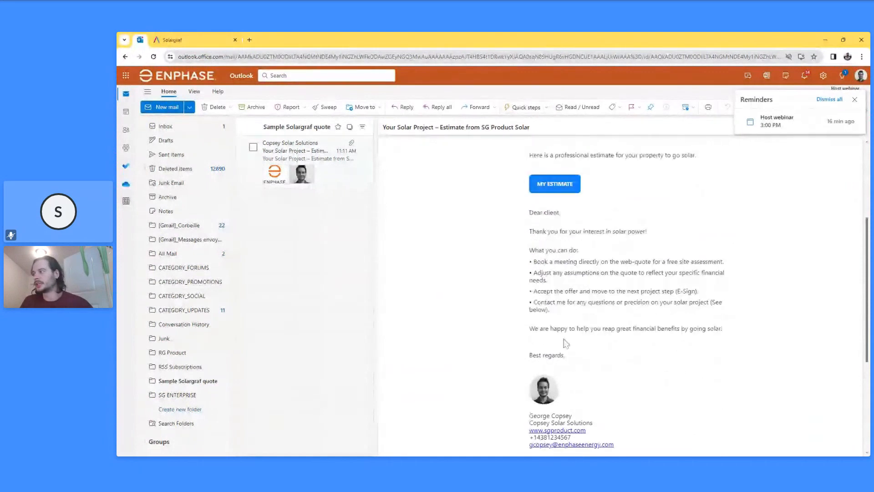
{"action": "left_click", "coordinate": [556, 231]}
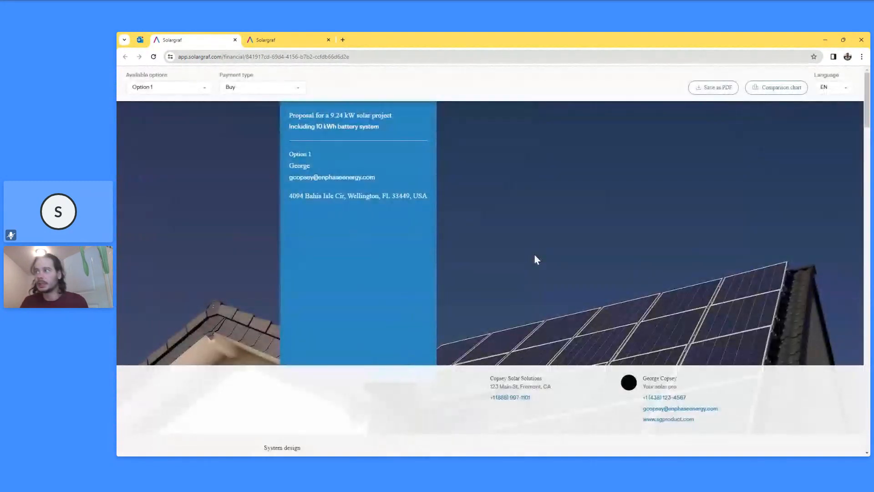
- Change the client-facing proposal's payment type to Loan
{"action": "left_click", "coordinate": [287, 40]}
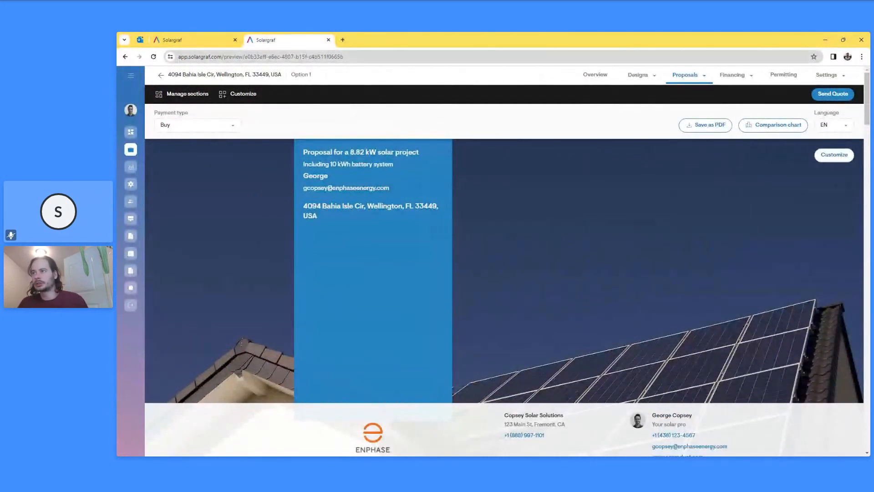
{"action": "left_click", "coordinate": [209, 39]}
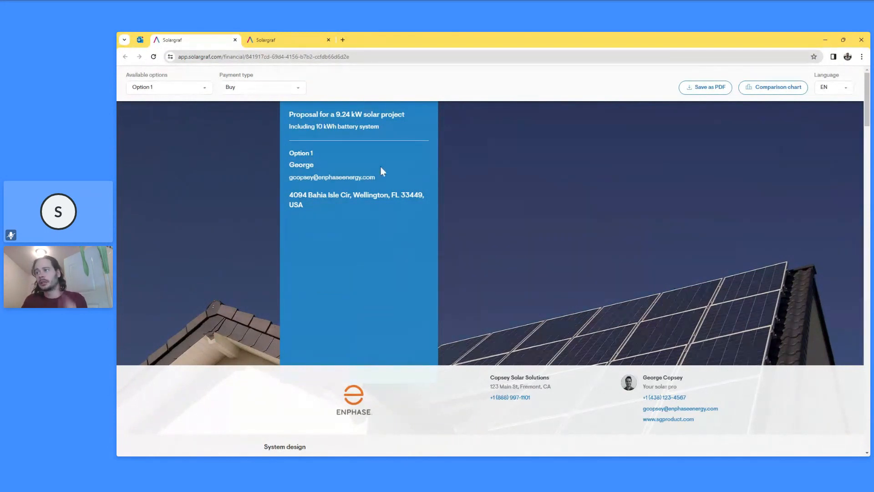
{"action": "left_click", "coordinate": [297, 89]}
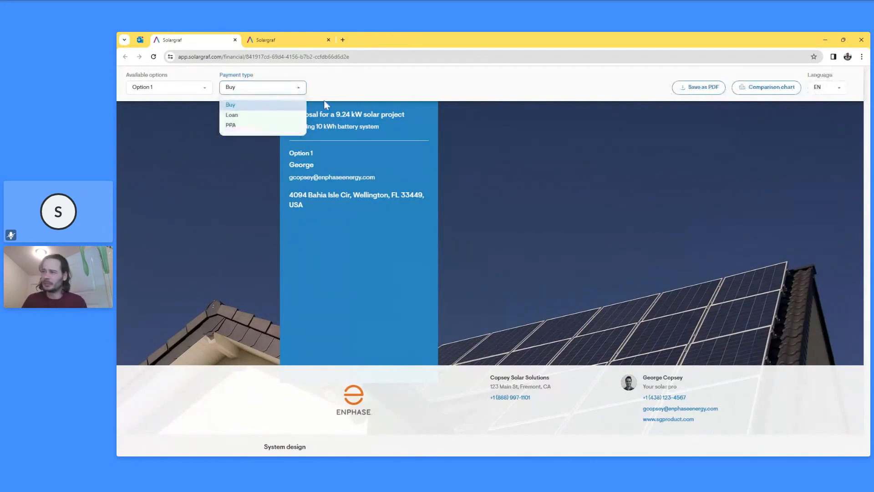
{"action": "left_click", "coordinate": [263, 117]}
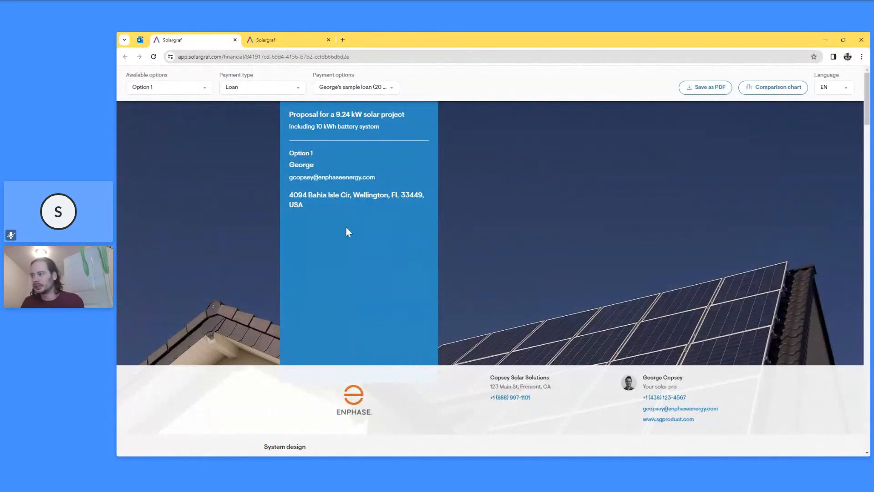
- View the proposal's system design in 3D, then return to the proposal editor
{"action": "scroll", "coordinate": [372, 229], "scroll_direction": "down", "scroll_amount": 2}
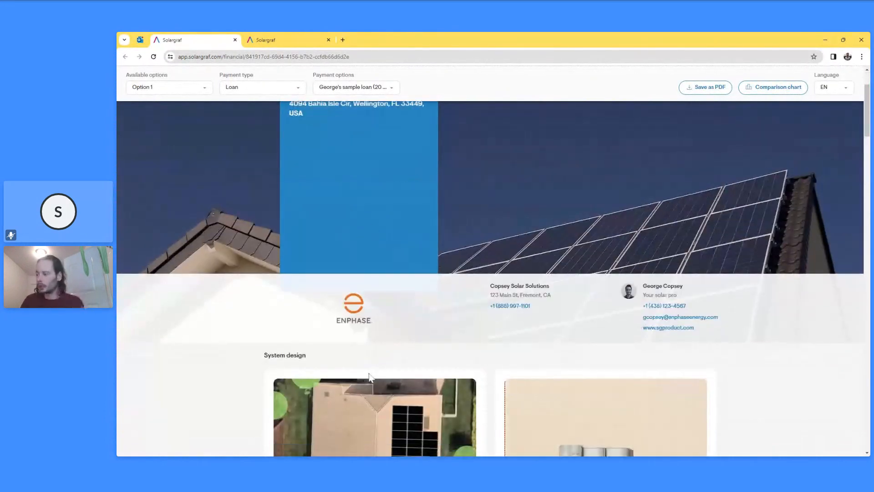
{"action": "scroll", "coordinate": [667, 327], "scroll_direction": "down", "scroll_amount": 2}
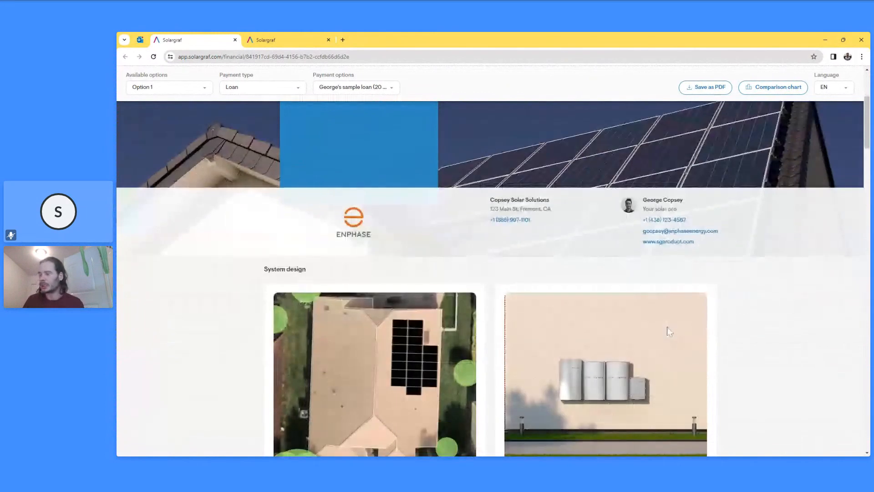
{"action": "scroll", "coordinate": [667, 326], "scroll_direction": "down", "scroll_amount": 3}
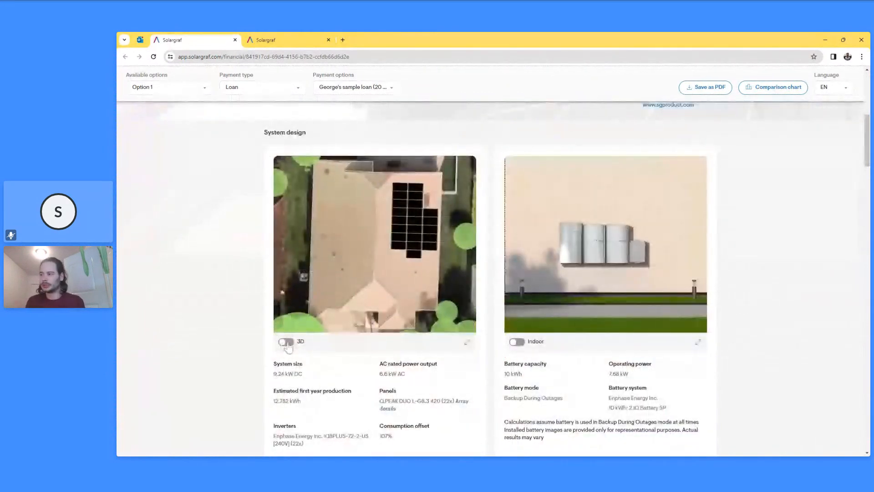
{"action": "left_click", "coordinate": [287, 342]}
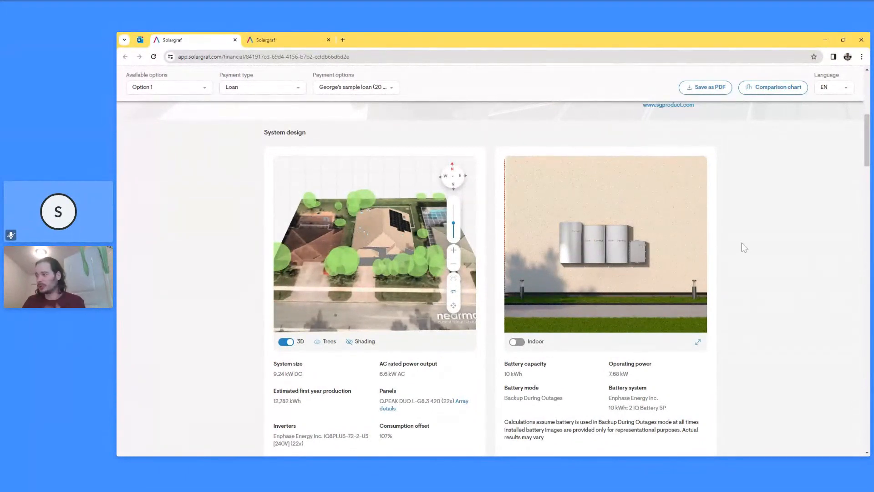
{"action": "scroll", "coordinate": [742, 246], "scroll_direction": "down", "scroll_amount": 6}
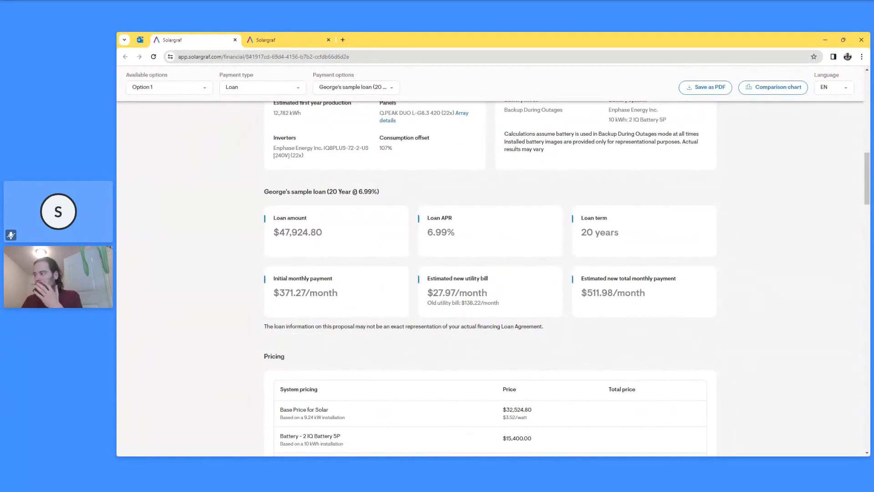
{"action": "scroll", "coordinate": [615, 288], "scroll_direction": "down", "scroll_amount": 5}
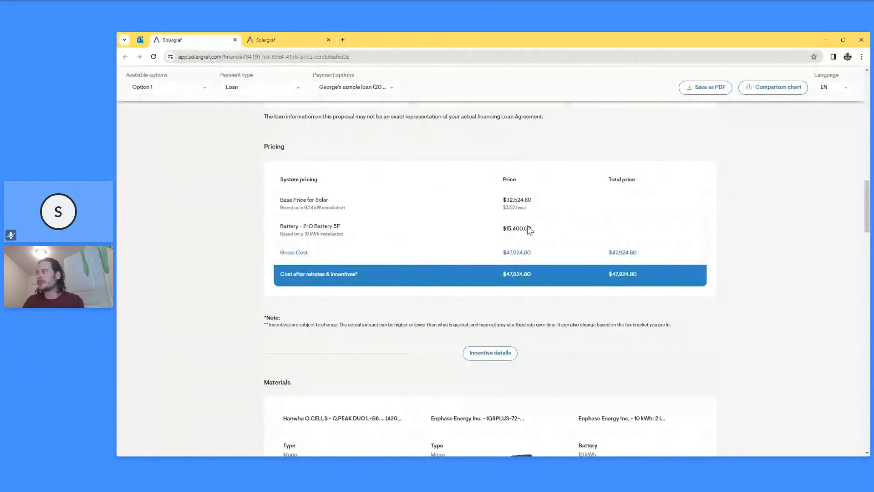
{"action": "left_click", "coordinate": [268, 39]}
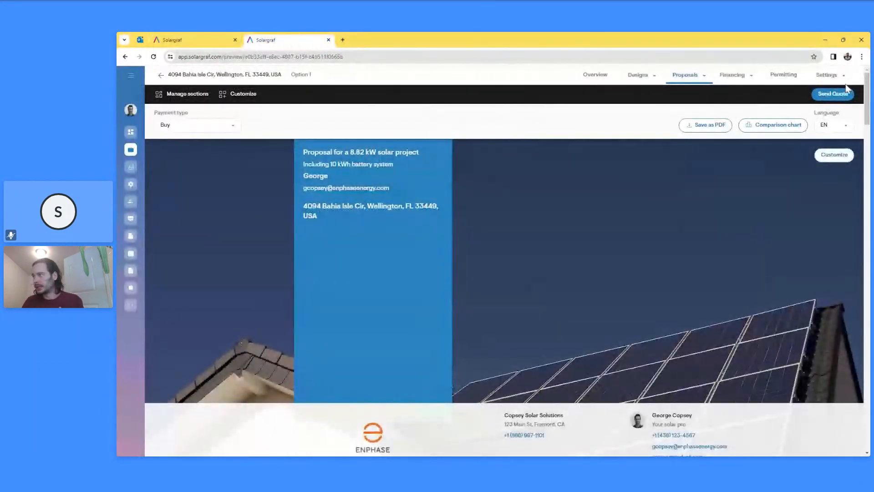
{"action": "scroll", "coordinate": [564, 366], "scroll_direction": "down", "scroll_amount": 10}
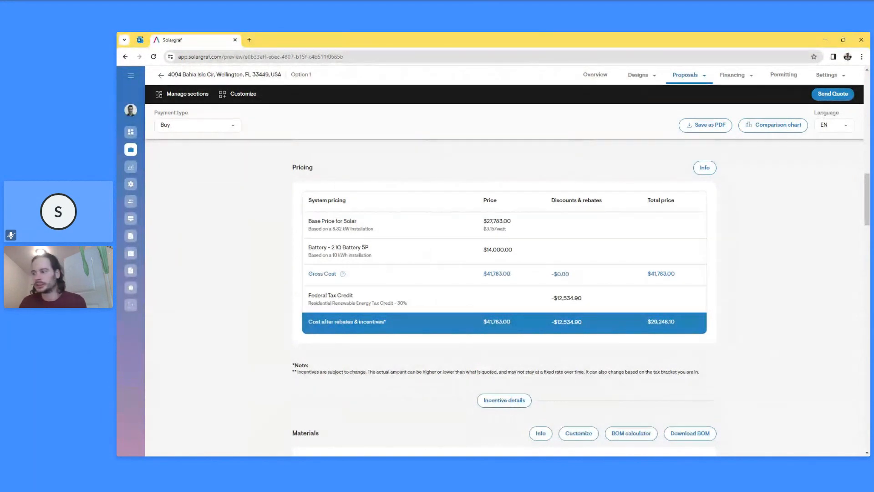
{"action": "scroll", "coordinate": [526, 314], "scroll_direction": "down", "scroll_amount": 2}
{"action": "scroll", "coordinate": [527, 322], "scroll_direction": "down", "scroll_amount": 4}
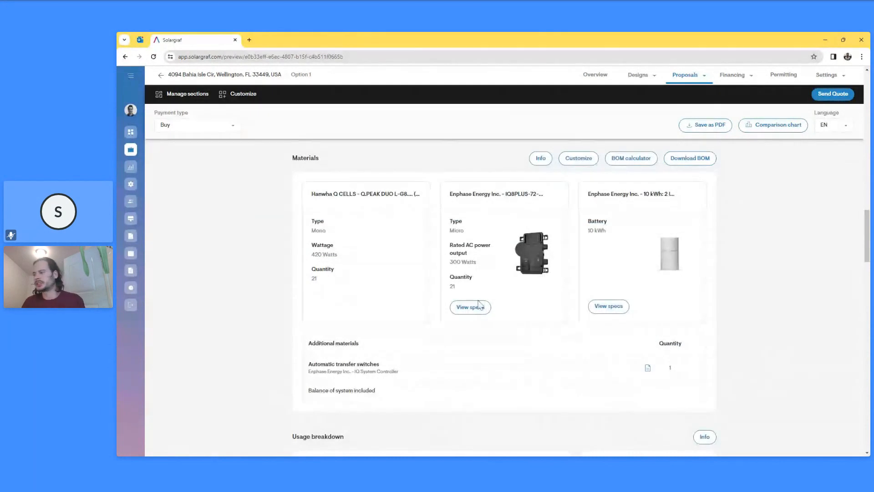
{"action": "scroll", "coordinate": [490, 310], "scroll_direction": "down", "scroll_amount": 6}
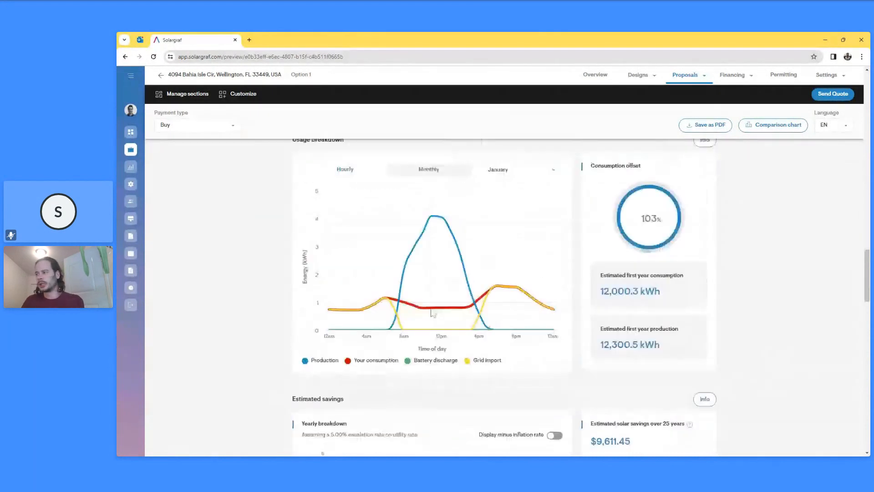
{"action": "scroll", "coordinate": [501, 314], "scroll_direction": "down", "scroll_amount": 2}
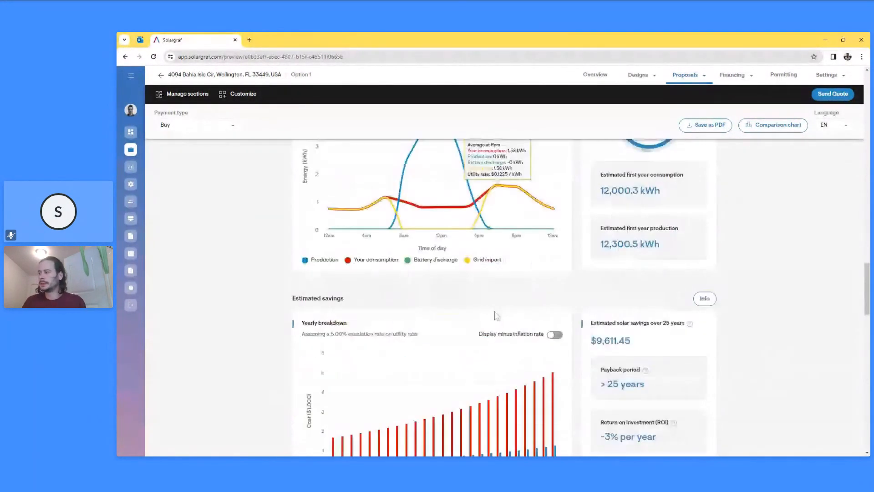
{"action": "scroll", "coordinate": [496, 315], "scroll_direction": "down", "scroll_amount": 8}
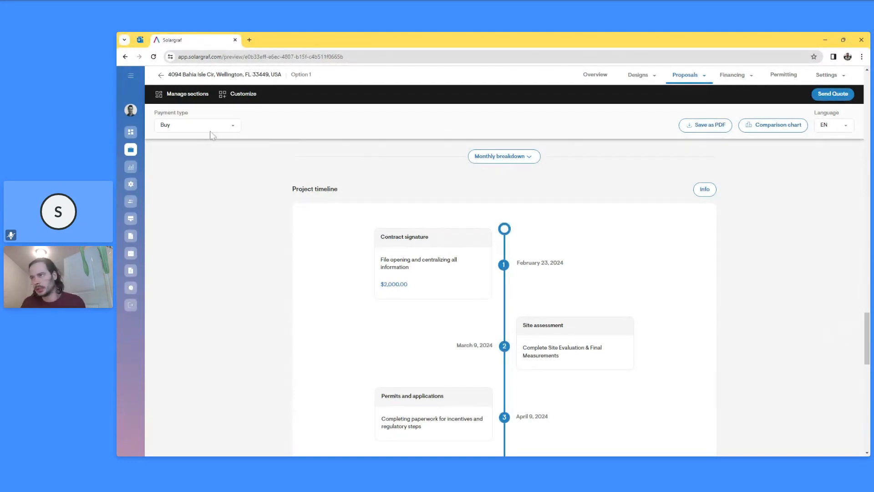
{"action": "left_click", "coordinate": [248, 57]}
{"action": "key", "text": "Return"}
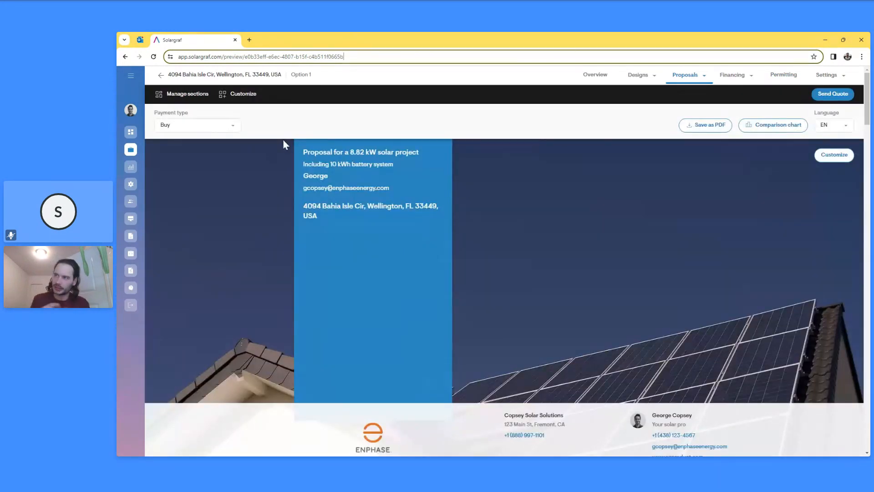
- Try moving Materials up and Pricing down in Manage sections, cancel, then scroll the preview to Pricing
{"action": "left_click", "coordinate": [194, 96]}
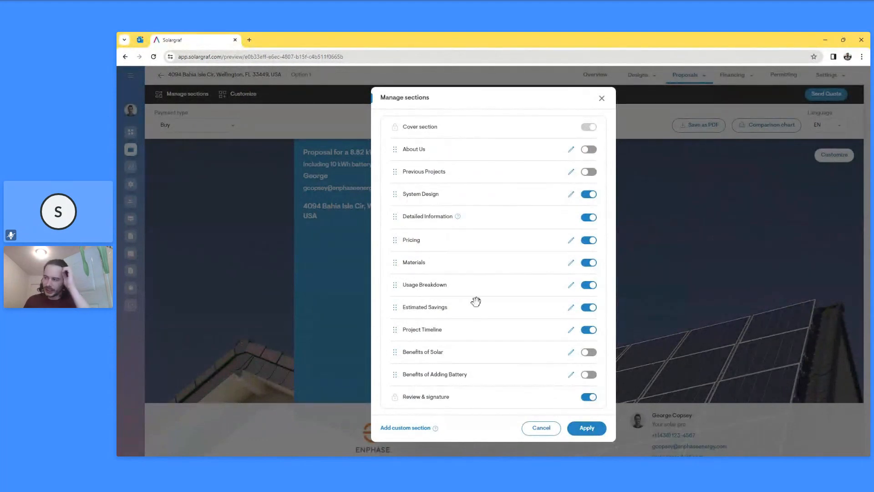
{"action": "left_click", "coordinate": [589, 330]}
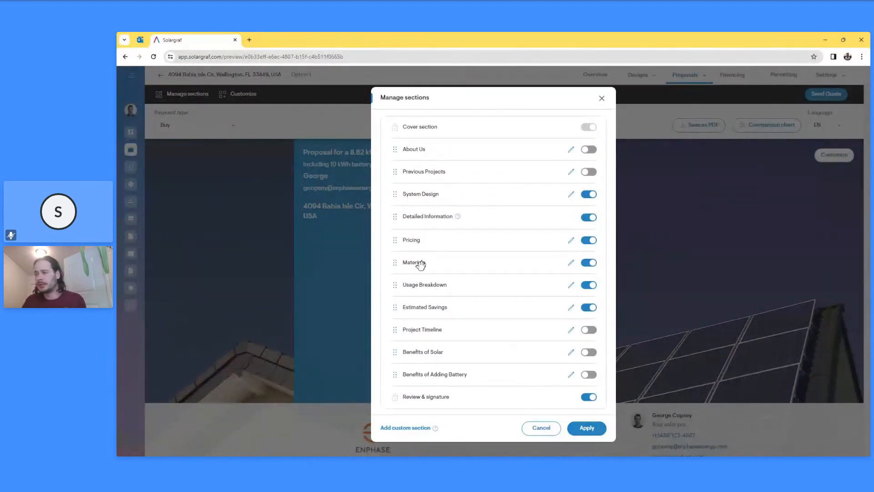
{"action": "left_click_drag", "start_coordinate": [422, 255], "coordinate": [428, 195]}
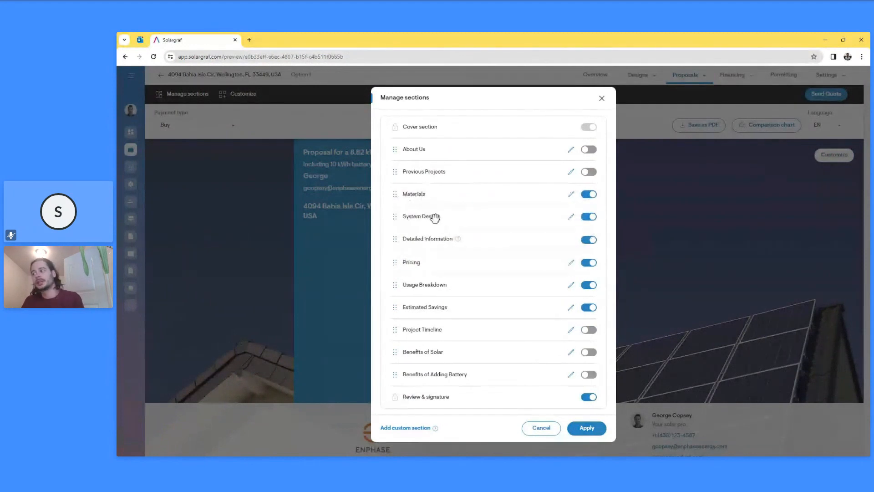
{"action": "mouse_move", "coordinate": [426, 261]}
{"action": "left_mouse_down"}
{"action": "mouse_move", "coordinate": [434, 371]}
{"action": "mouse_move", "coordinate": [437, 306]}
{"action": "left_mouse_up"}
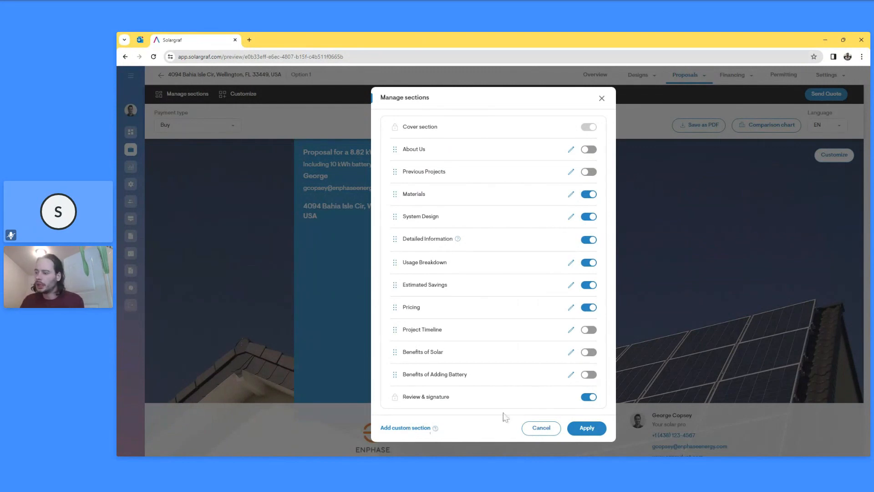
{"action": "left_click", "coordinate": [543, 432]}
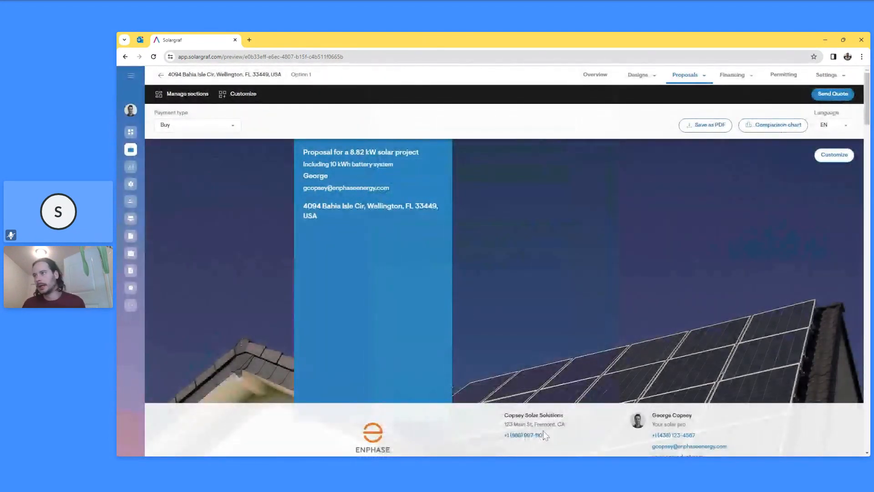
{"action": "scroll", "coordinate": [551, 372], "scroll_direction": "down", "scroll_amount": 8}
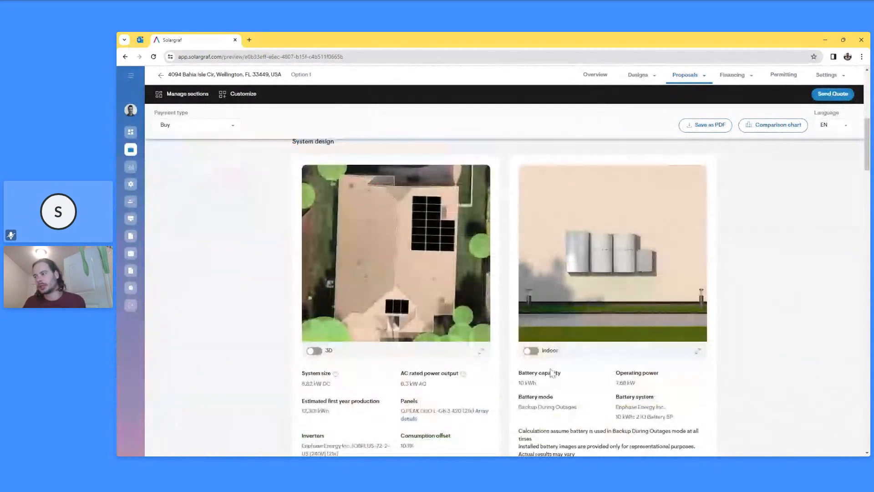
{"action": "scroll", "coordinate": [552, 372], "scroll_direction": "down", "scroll_amount": 8}
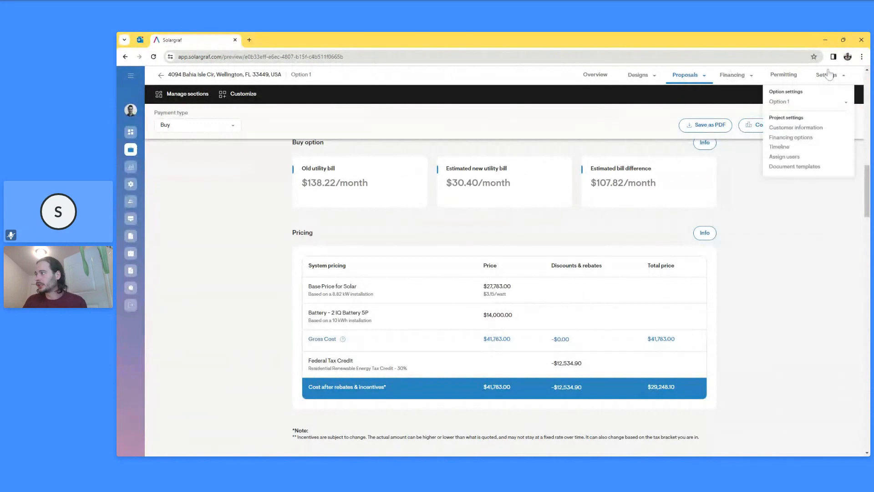
- Add Main Service Panel Upgrade as an extra cost in Option 1's pricing settings
{"action": "mouse_move", "coordinate": [826, 75]}
{"action": "left_click", "coordinate": [810, 104]}
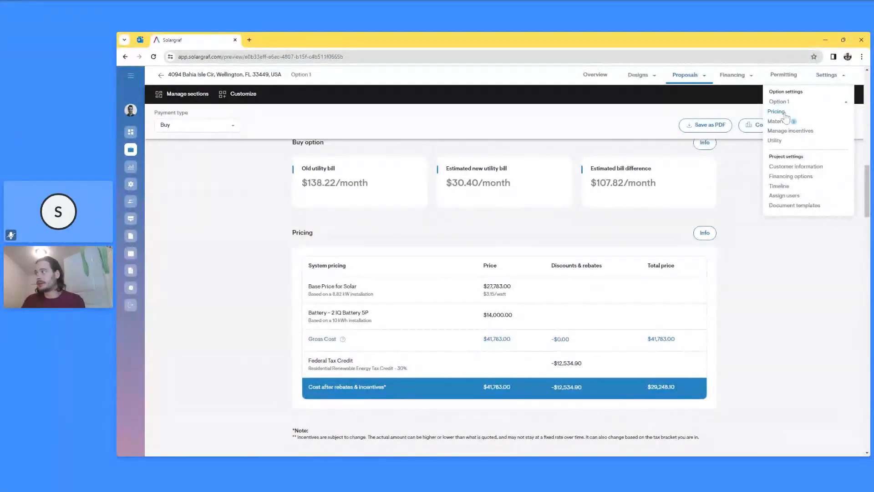
{"action": "left_click", "coordinate": [785, 117]}
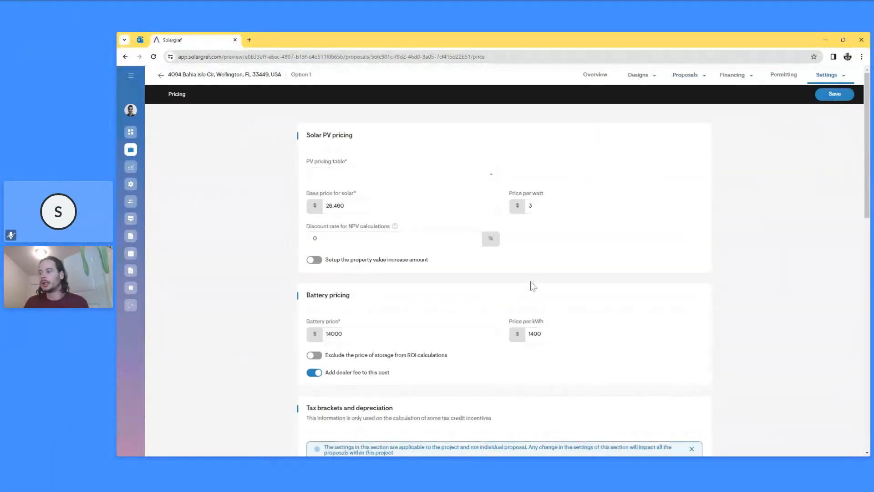
{"action": "scroll", "coordinate": [454, 361], "scroll_direction": "down", "scroll_amount": 8}
{"action": "scroll", "coordinate": [432, 384], "scroll_direction": "down", "scroll_amount": 5}
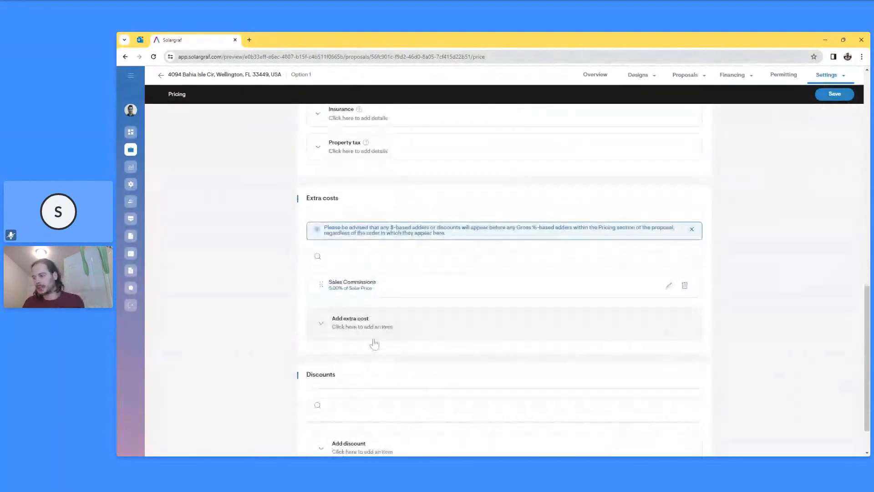
{"action": "left_click", "coordinate": [399, 336]}
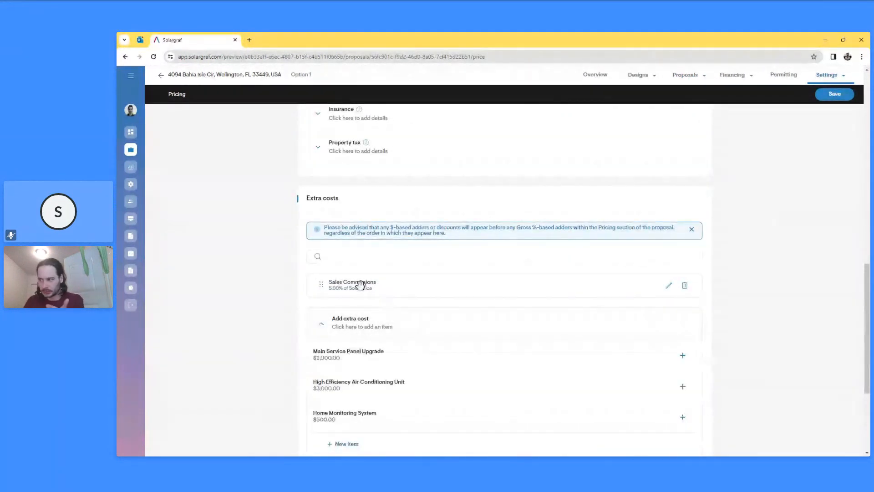
{"action": "scroll", "coordinate": [362, 287], "scroll_direction": "down", "scroll_amount": 1}
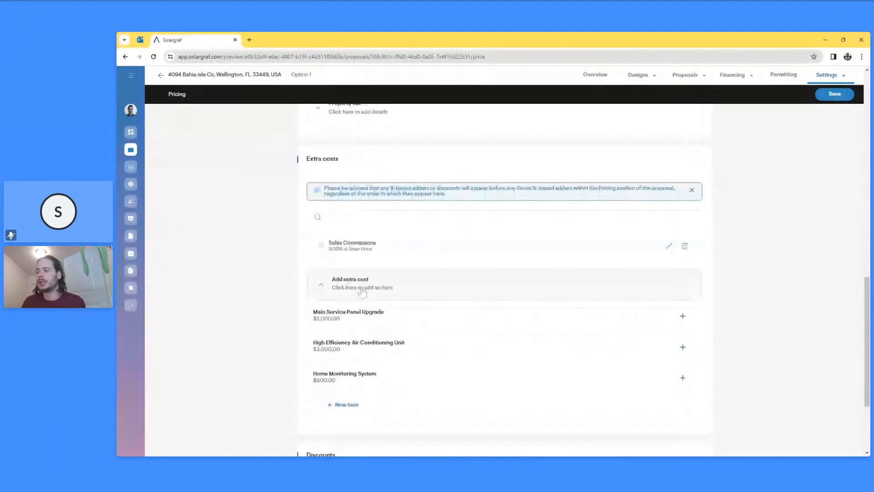
{"action": "left_click", "coordinate": [393, 311]}
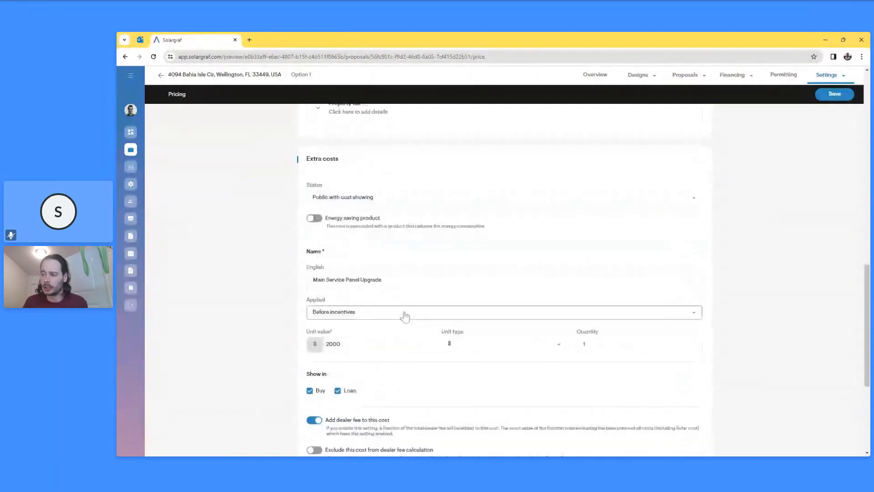
{"action": "scroll", "coordinate": [404, 317], "scroll_direction": "down", "scroll_amount": 3}
{"action": "left_click", "coordinate": [685, 344]}
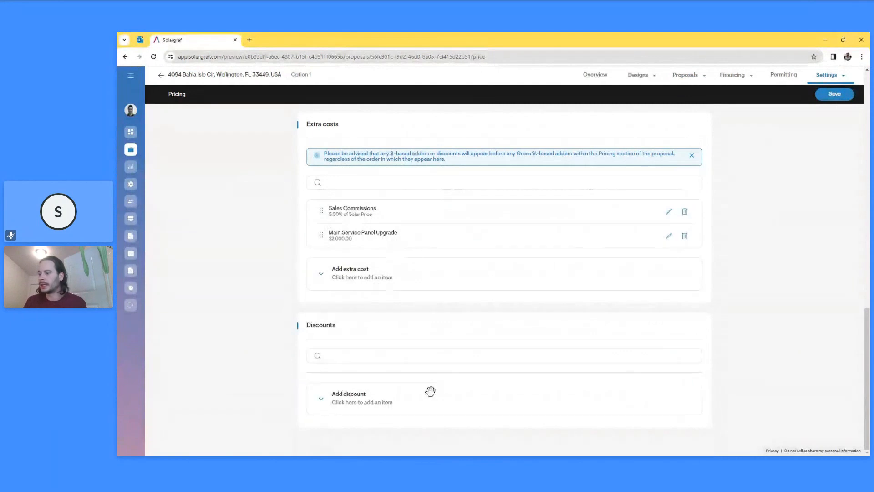
- Add the $1,000 Limited Time Promotion discount and save Option 1's pricing
{"action": "left_click", "coordinate": [433, 395]}
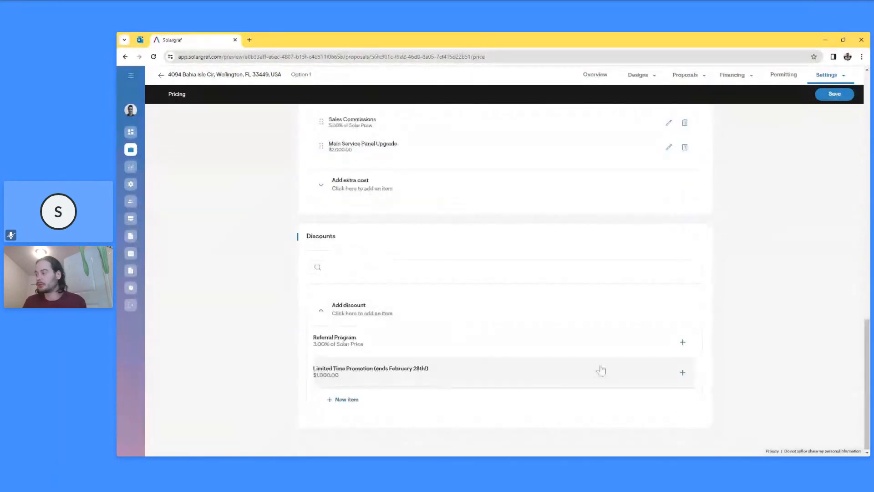
{"action": "left_click", "coordinate": [600, 370]}
{"action": "scroll", "coordinate": [556, 373], "scroll_direction": "down", "scroll_amount": 1}
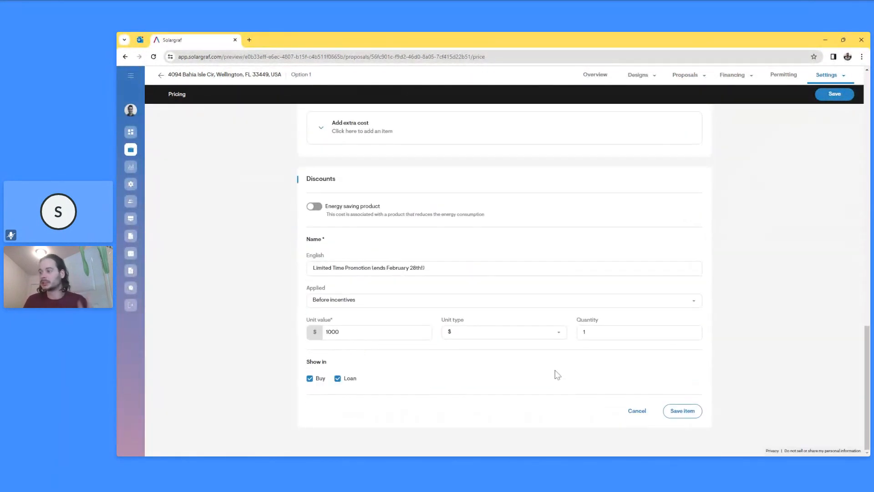
{"action": "left_click", "coordinate": [686, 411]}
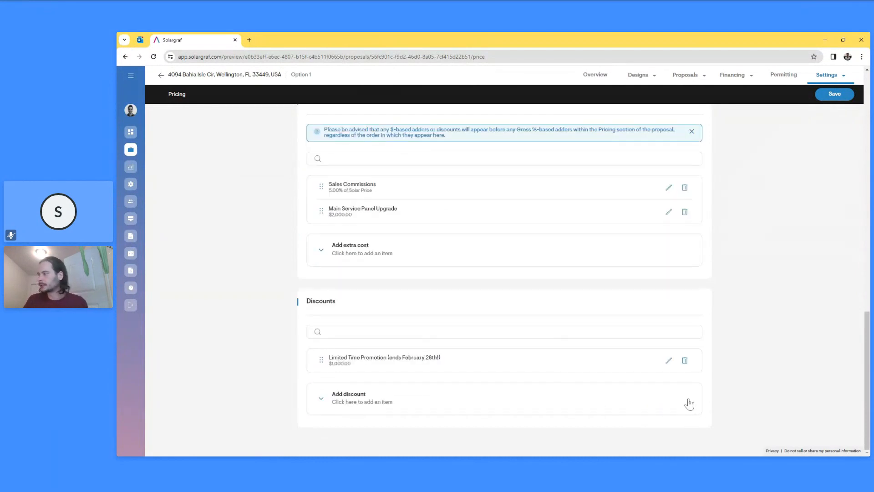
{"action": "left_click", "coordinate": [832, 95]}
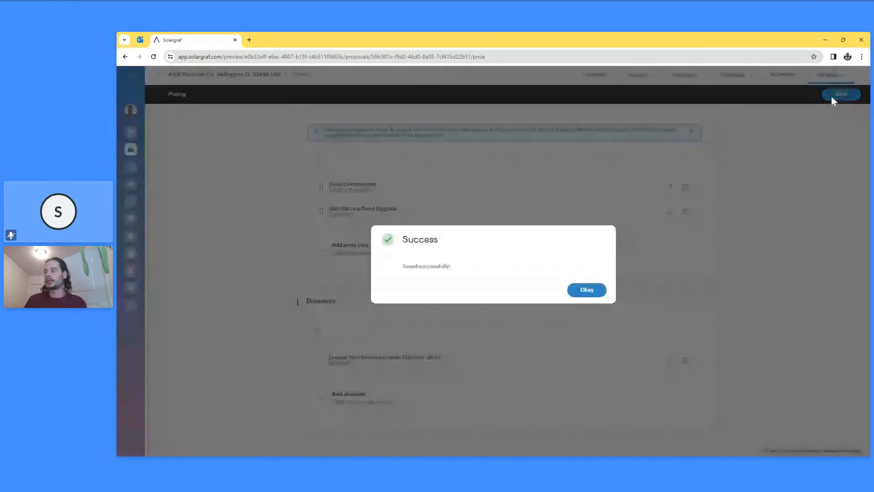
{"action": "left_click", "coordinate": [588, 293]}
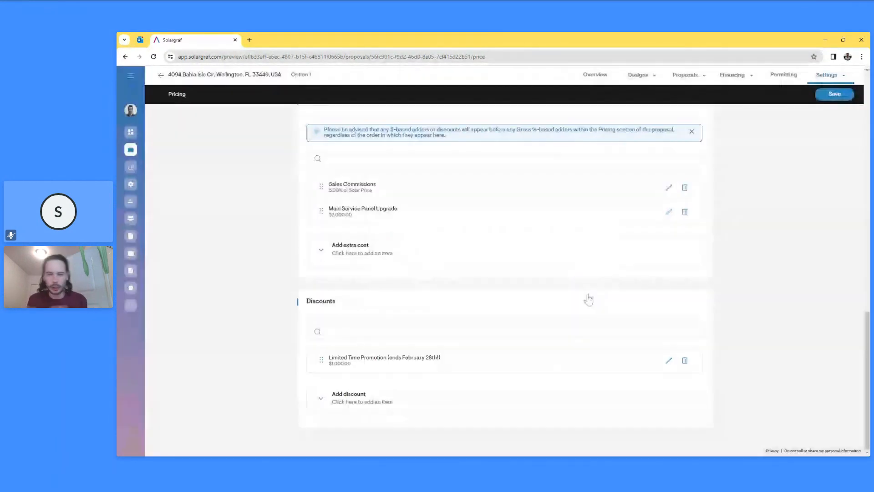
{"action": "scroll", "coordinate": [554, 283], "scroll_direction": "up", "scroll_amount": 8}
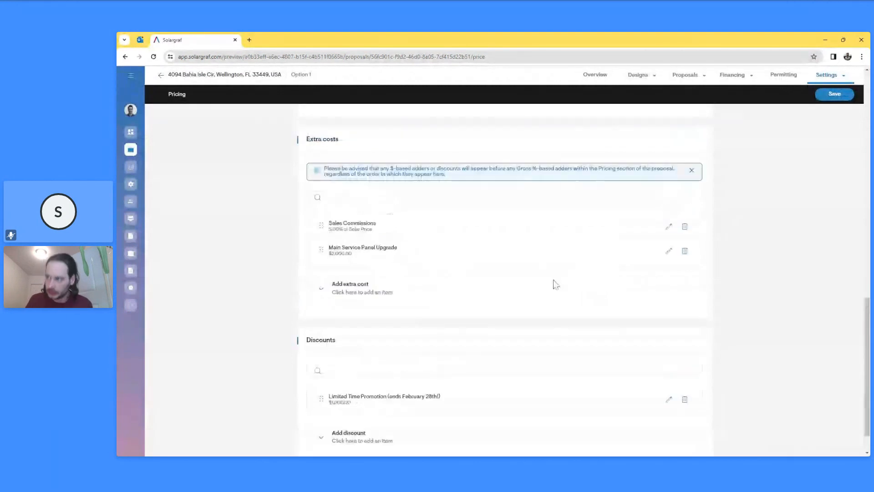
{"action": "scroll", "coordinate": [555, 283], "scroll_direction": "up", "scroll_amount": 8}
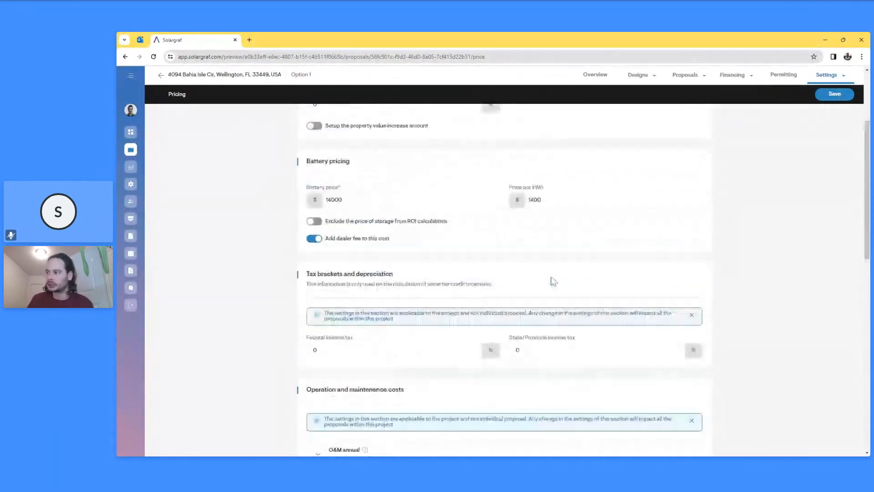
{"action": "left_click", "coordinate": [733, 74]}
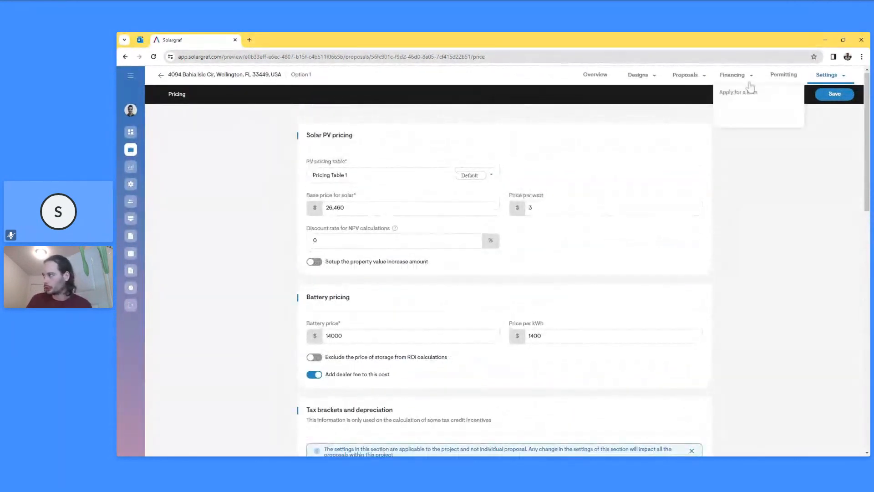
{"action": "left_click", "coordinate": [673, 78]}
- Preview and reload the web-quote proposal, scrolling to Pricing to confirm the panel upgrade and promotion
{"action": "left_click", "coordinate": [682, 94]}
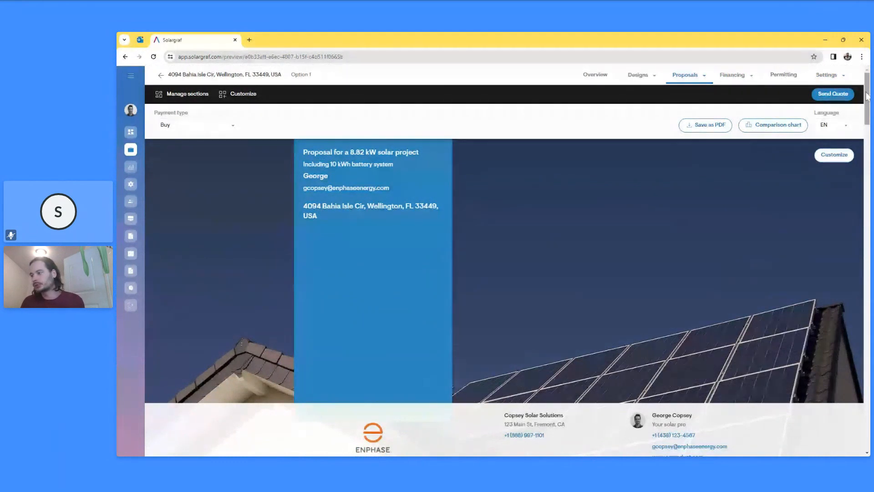
{"action": "left_click_drag", "start_coordinate": [866, 96], "coordinate": [856, 186]}
{"action": "key", "text": "F5"}
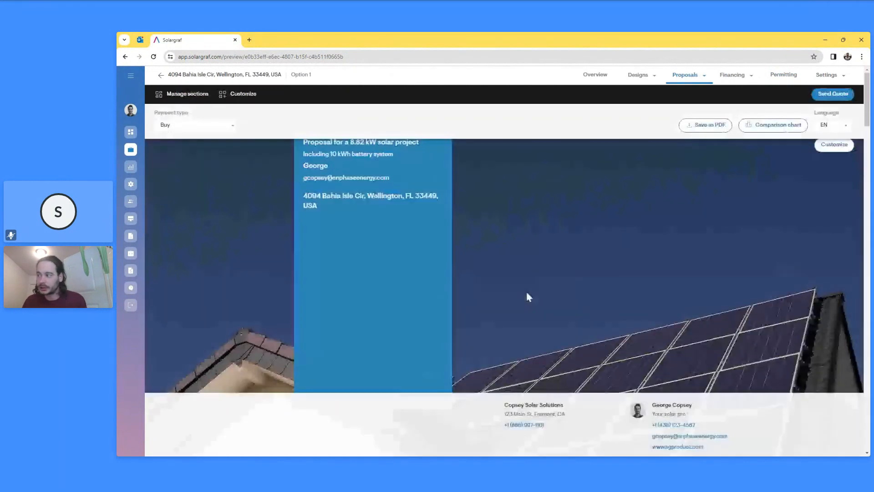
{"action": "scroll", "coordinate": [526, 293], "scroll_direction": "down", "scroll_amount": 10}
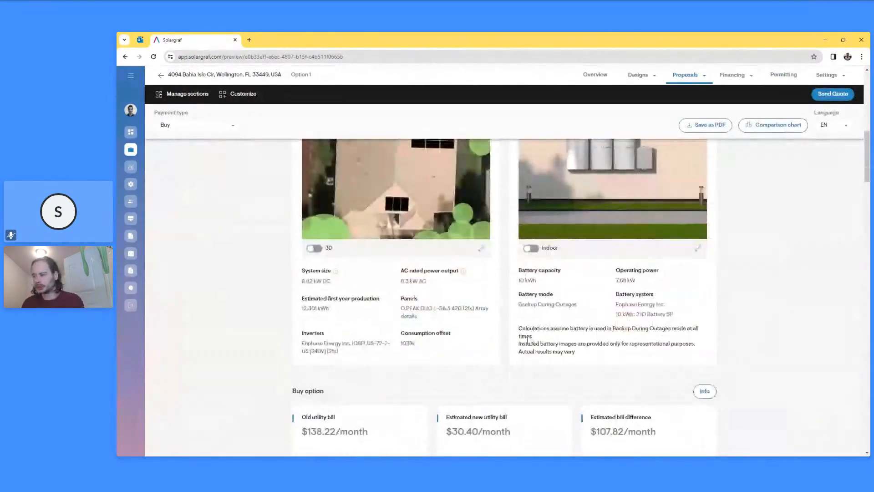
{"action": "scroll", "coordinate": [527, 336], "scroll_direction": "down", "scroll_amount": 2}
{"action": "scroll", "coordinate": [525, 332], "scroll_direction": "down", "scroll_amount": 3}
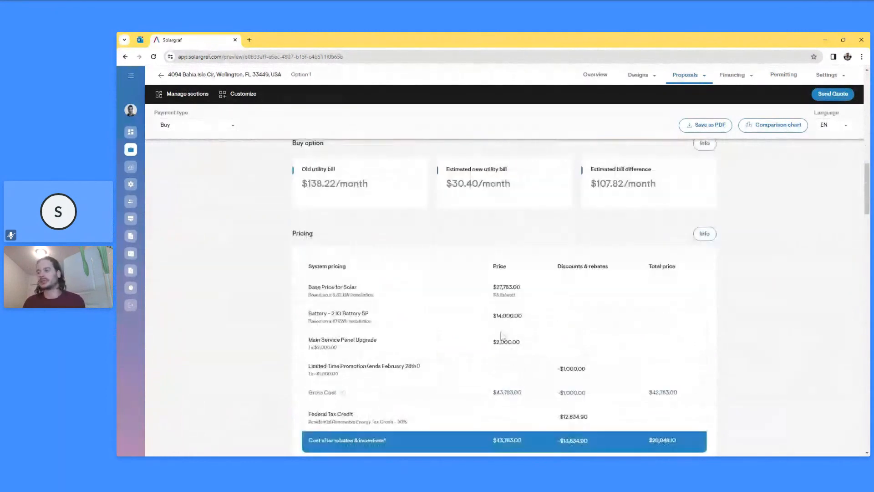
{"action": "scroll", "coordinate": [501, 334], "scroll_direction": "down", "scroll_amount": 2}
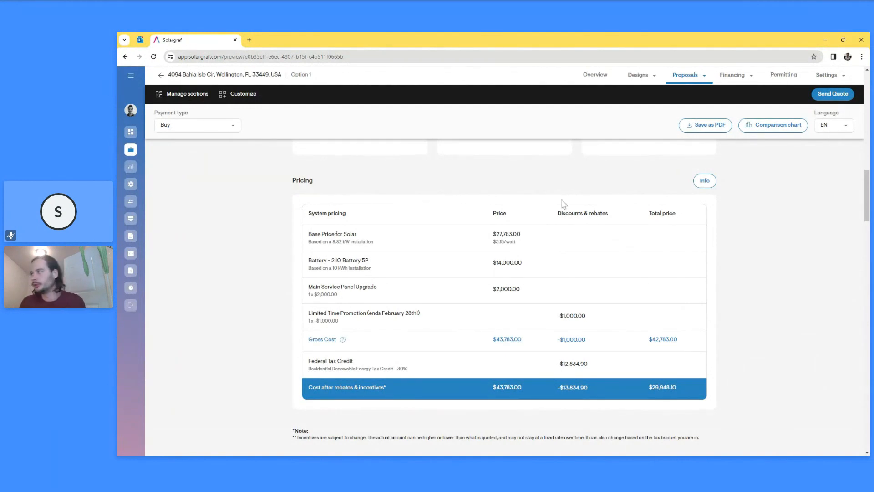
- Return to the Solar design view in the design tool and switch to the Roof design step
{"action": "left_click", "coordinate": [626, 79]}
{"action": "left_click", "coordinate": [637, 104]}
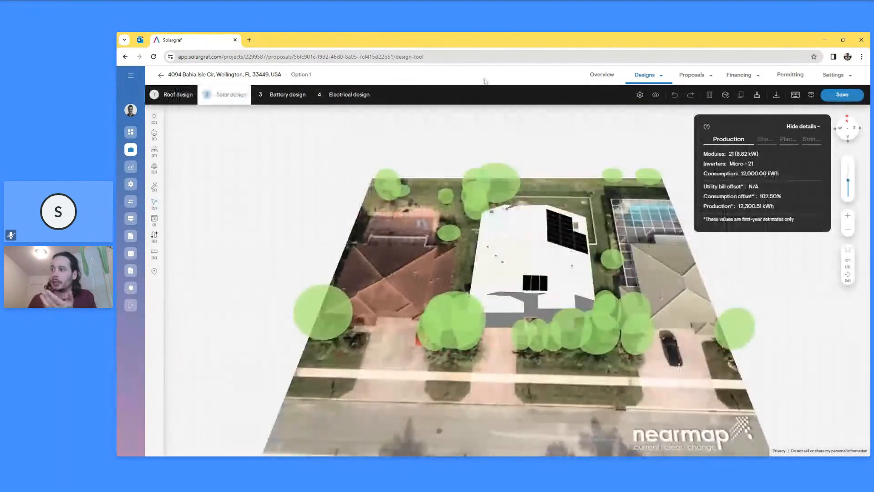
{"action": "left_click", "coordinate": [175, 94]}
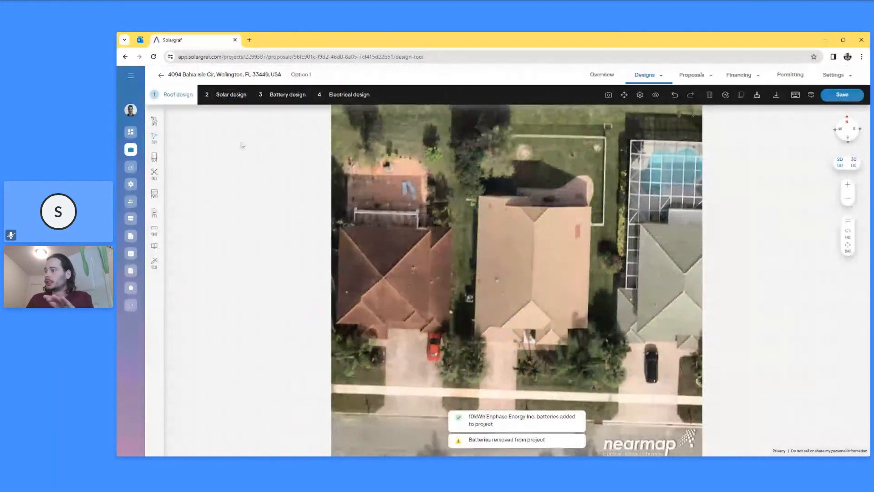
- Trace the roof's outer outline corner by corner with Draw roof, closing it at the top-left start
{"action": "left_click", "coordinate": [155, 122]}
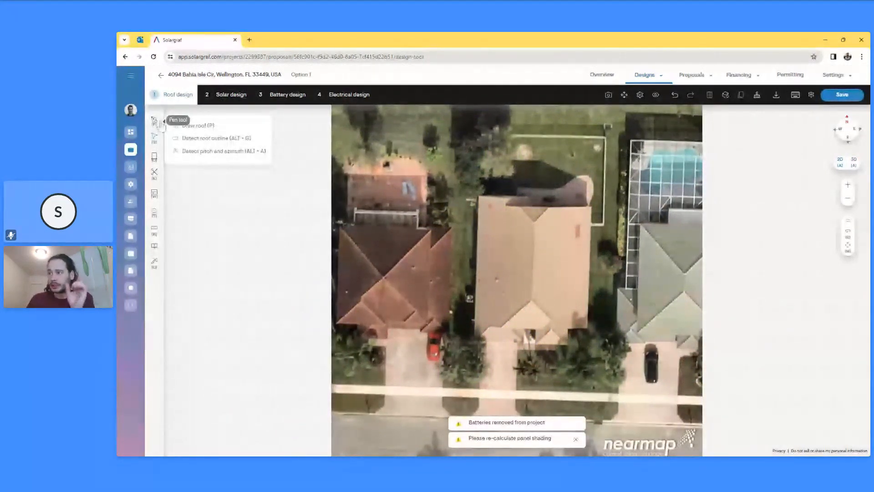
{"action": "left_click", "coordinate": [197, 125]}
{"action": "left_click", "coordinate": [478, 195]}
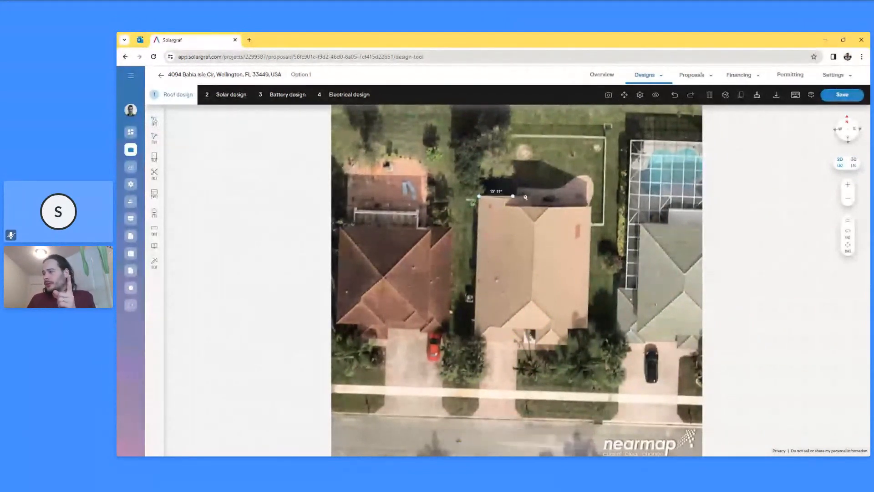
{"action": "left_click", "coordinate": [531, 199]}
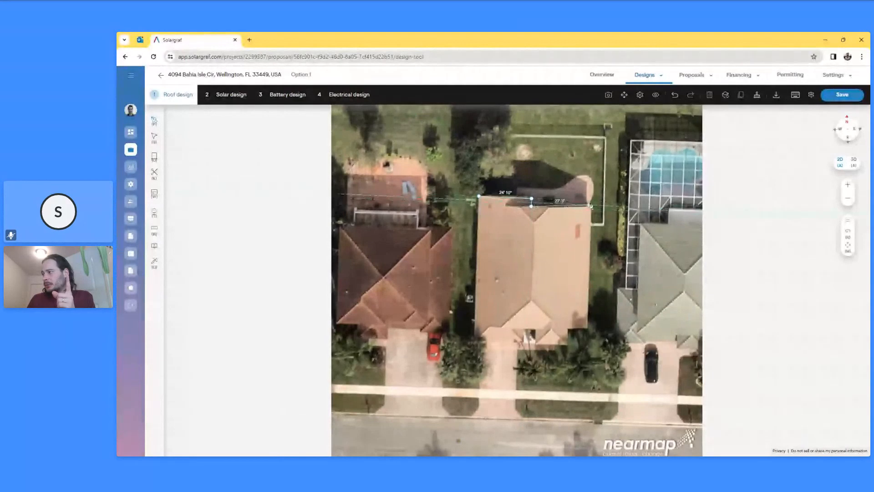
{"action": "left_click", "coordinate": [590, 209]}
{"action": "left_click", "coordinate": [584, 327]}
{"action": "left_click", "coordinate": [568, 326]}
{"action": "left_click", "coordinate": [567, 345]}
{"action": "left_click", "coordinate": [536, 344]}
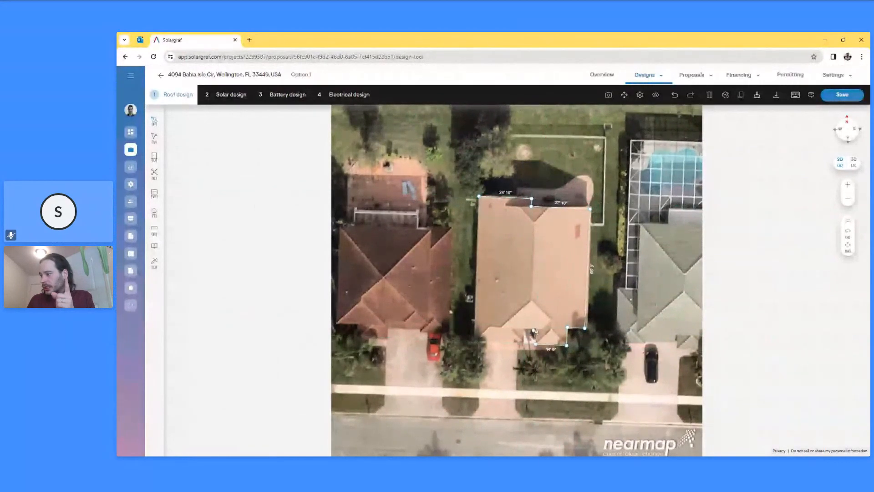
{"action": "left_click", "coordinate": [525, 329]}
{"action": "left_click", "coordinate": [525, 343]}
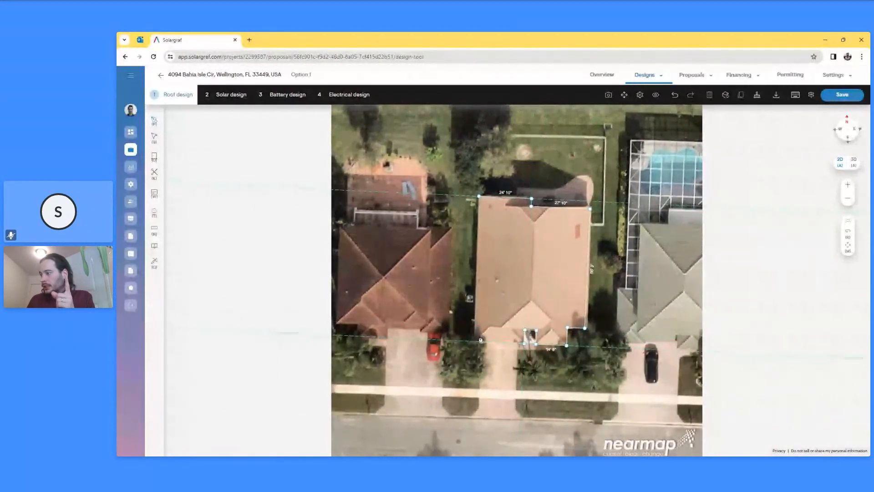
{"action": "left_click", "coordinate": [474, 341]}
{"action": "left_click", "coordinate": [478, 196]}
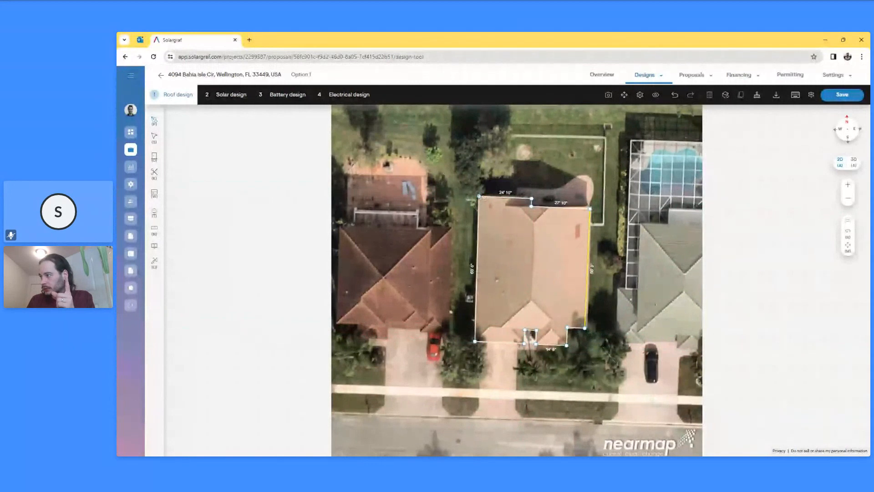
- Draw the small top section, hip and ridge lines and lower face, then clear the hand-drawn roof
{"action": "left_click", "coordinate": [505, 197]}
{"action": "left_click", "coordinate": [505, 205]}
{"action": "left_click", "coordinate": [531, 206]}
{"action": "left_click", "coordinate": [519, 206]}
{"action": "left_click", "coordinate": [534, 223]}
{"action": "left_click", "coordinate": [551, 207]}
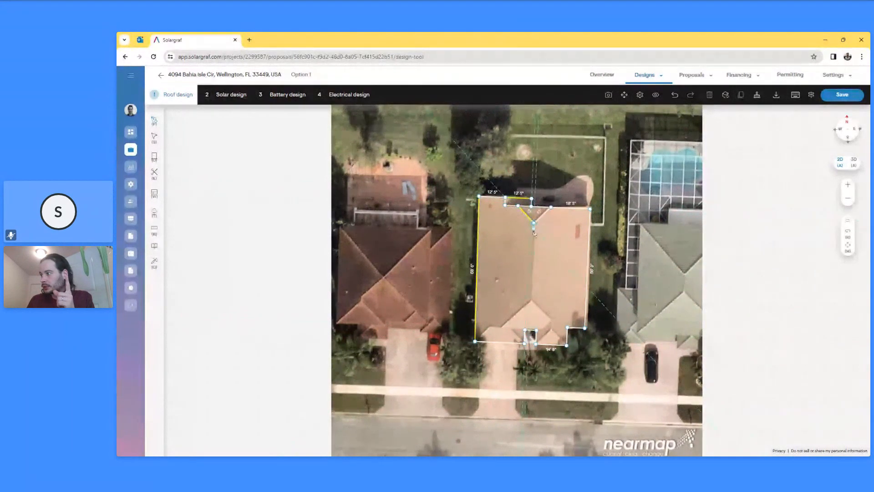
{"action": "left_click", "coordinate": [530, 299]}
{"action": "left_click", "coordinate": [551, 322]}
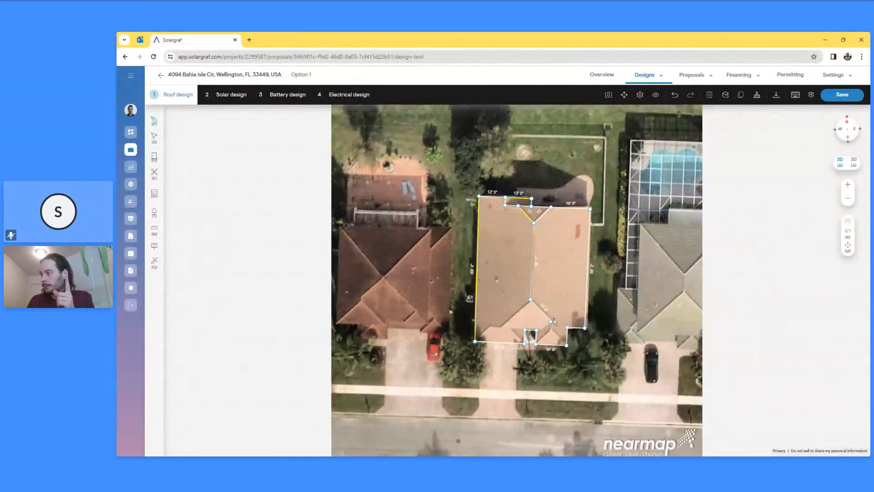
{"action": "left_click", "coordinate": [551, 329]}
{"action": "left_click", "coordinate": [537, 330]}
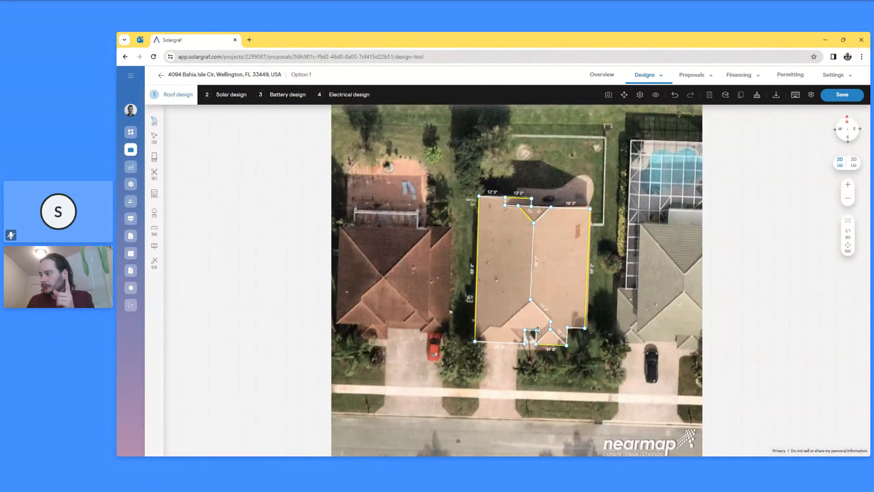
{"action": "left_click", "coordinate": [541, 330]}
{"action": "left_click", "coordinate": [550, 321]}
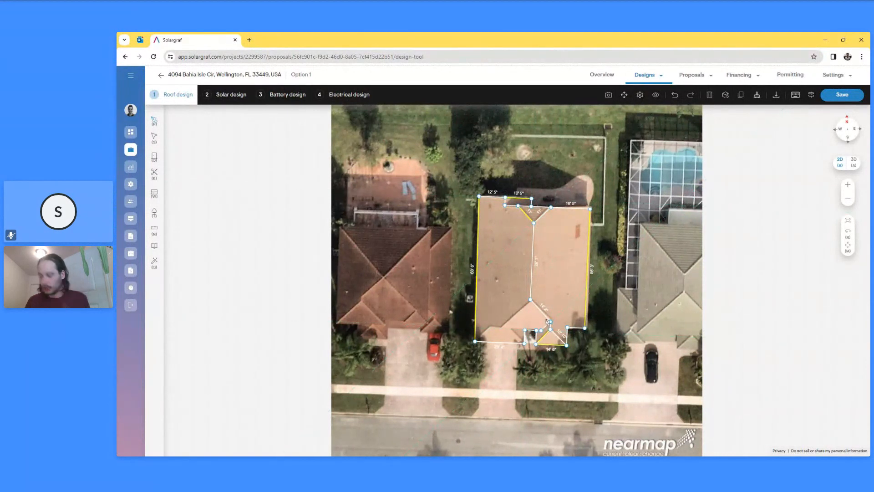
{"action": "left_click", "coordinate": [755, 97]}
- Auto-detect the roof outline, then run the Wizard to detect pitch, walls and tree heights for 3D
{"action": "left_click", "coordinate": [156, 121]}
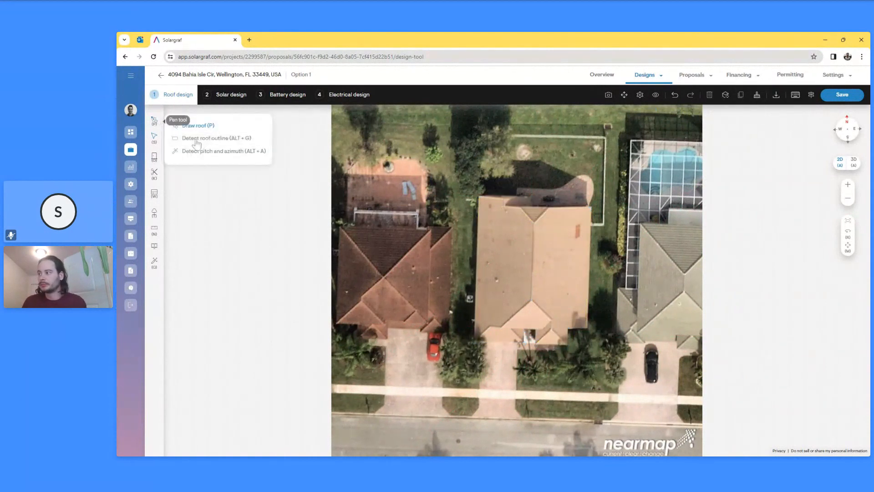
{"action": "left_click", "coordinate": [197, 139]}
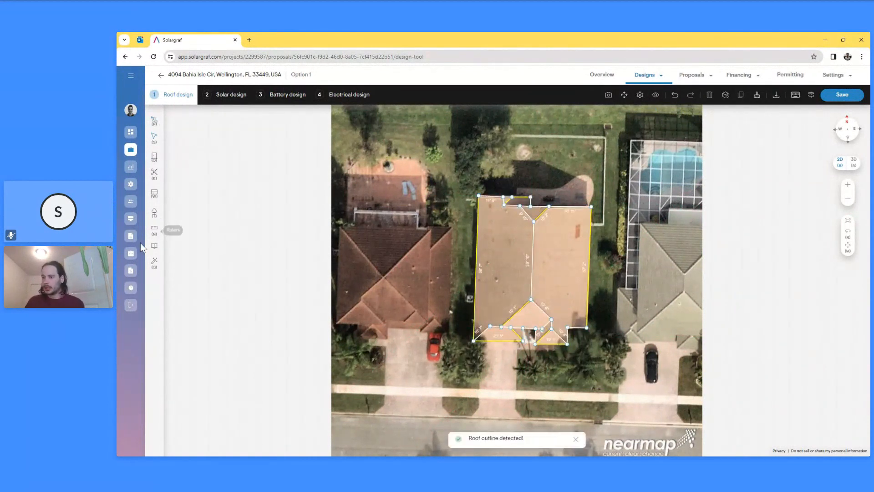
{"action": "left_click", "coordinate": [154, 264]}
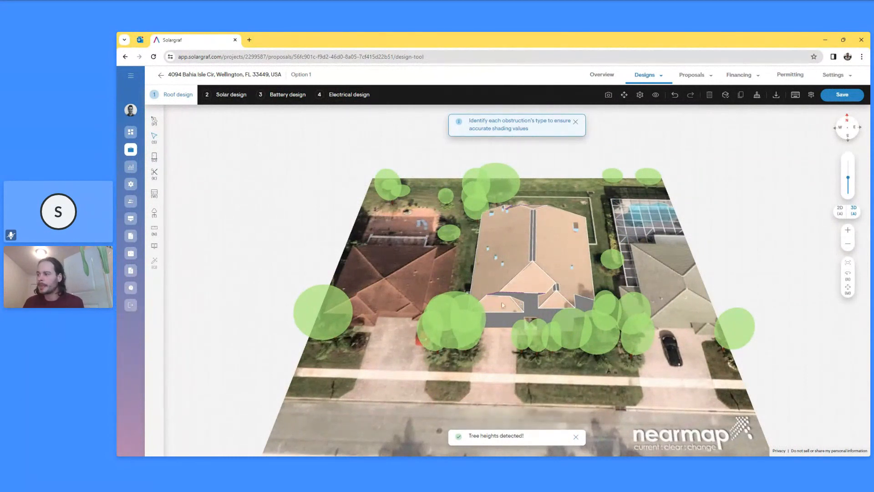
{"action": "scroll", "coordinate": [512, 294], "scroll_direction": "up", "scroll_amount": 5}
{"action": "scroll", "coordinate": [512, 294], "scroll_direction": "up", "scroll_amount": 4}
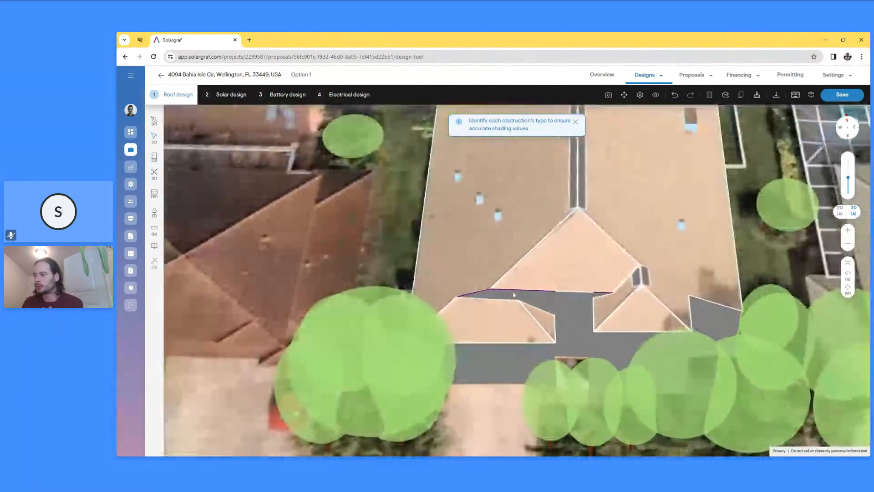
{"action": "scroll", "coordinate": [524, 383], "scroll_direction": "up", "scroll_amount": 3}
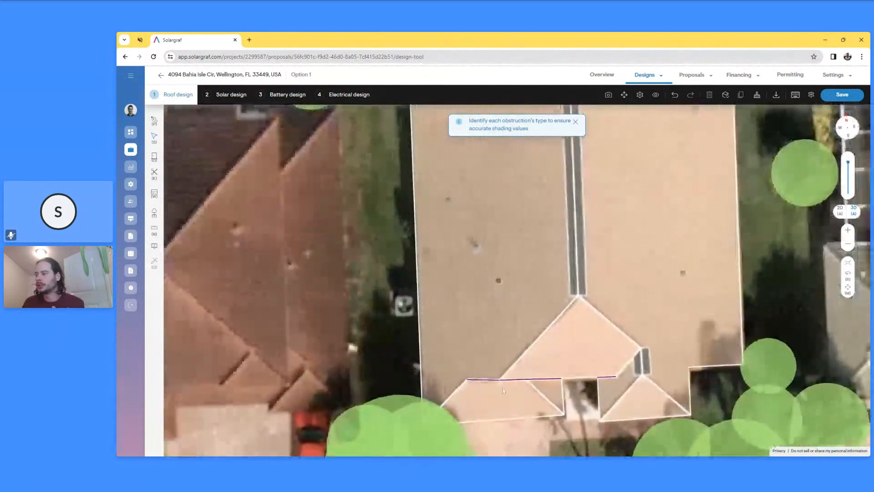
{"action": "left_click_drag", "start_coordinate": [523, 383], "coordinate": [503, 262]}
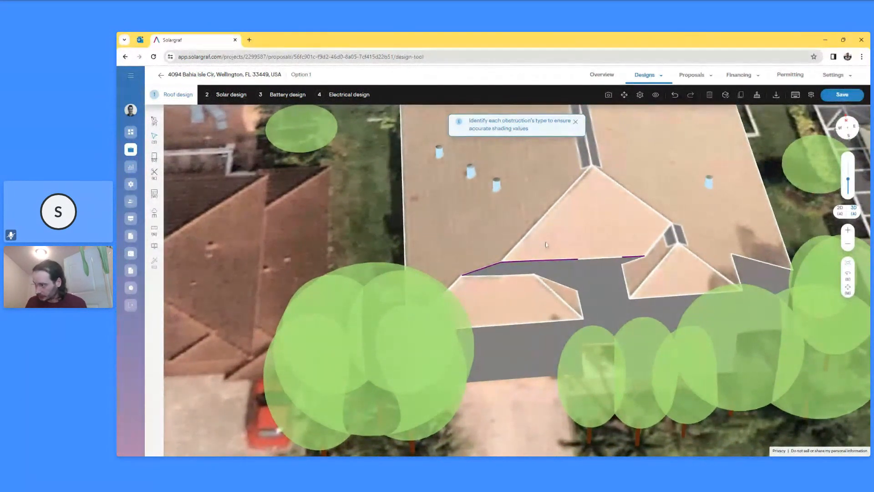
{"action": "left_click_drag", "start_coordinate": [504, 273], "coordinate": [500, 199]}
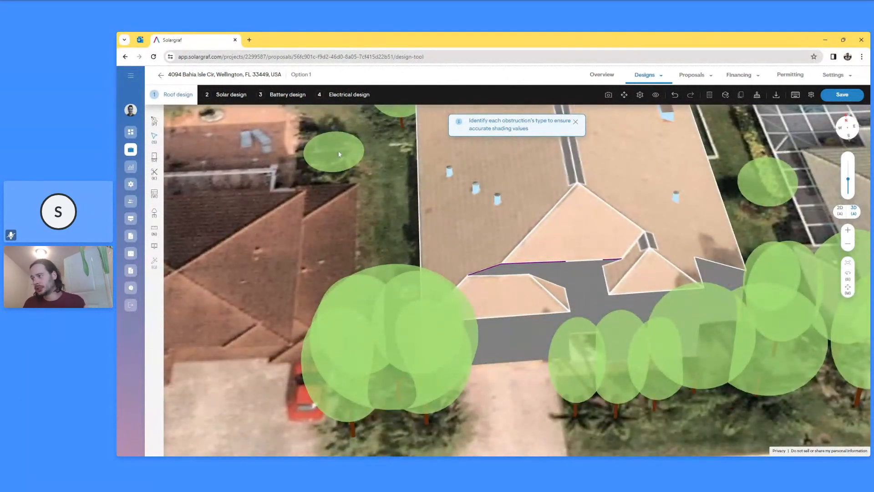
{"action": "left_click", "coordinate": [575, 122]}
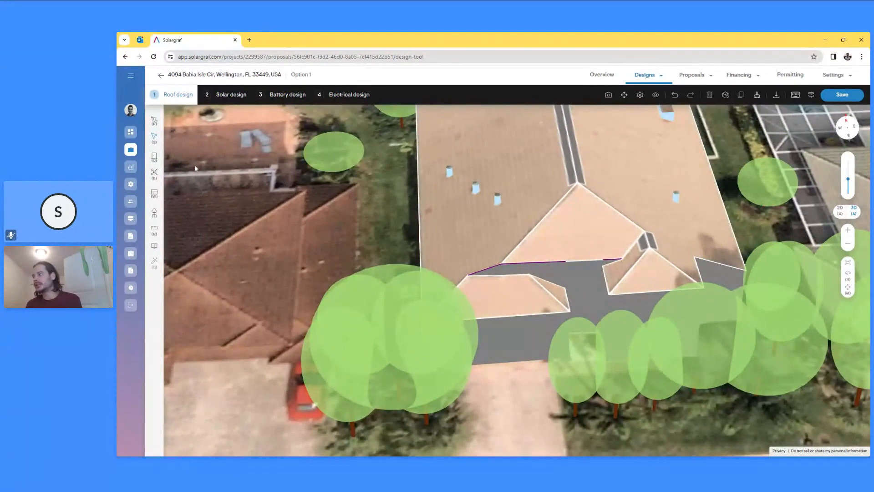
{"action": "scroll", "coordinate": [188, 195], "scroll_direction": "down", "scroll_amount": 10}
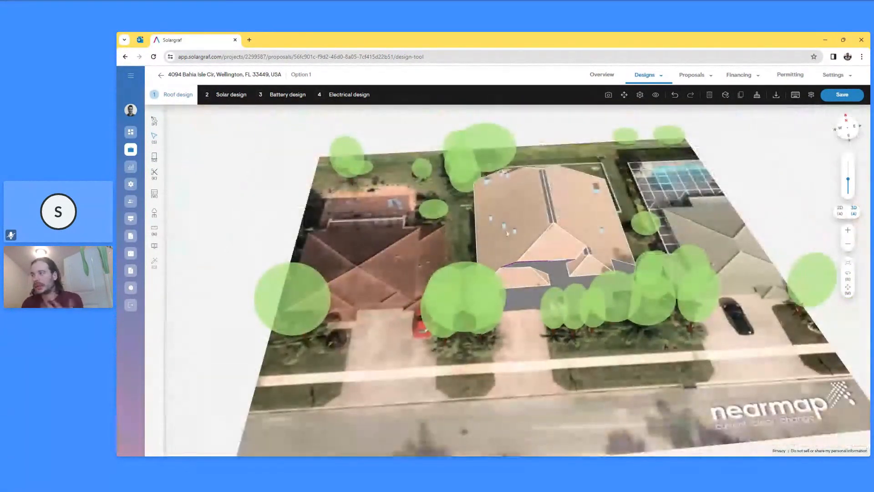
{"action": "right_click_drag", "start_coordinate": [536, 218], "coordinate": [534, 278]}
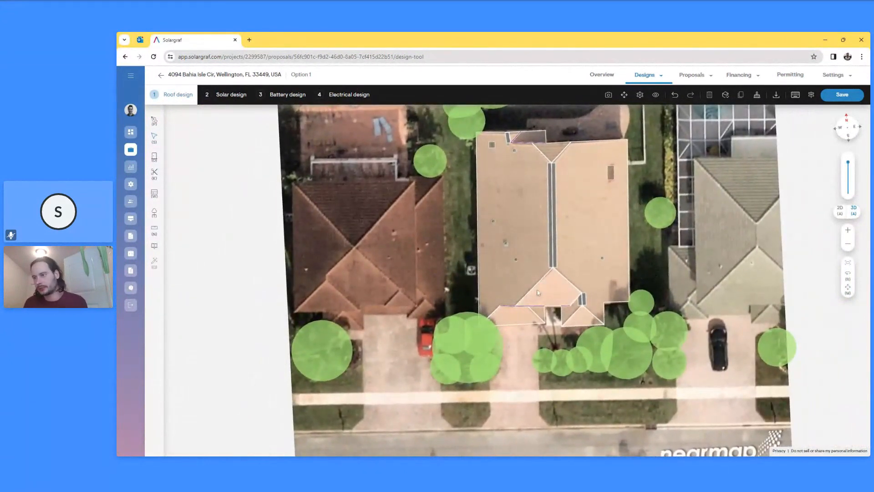
{"action": "right_click_drag", "start_coordinate": [538, 292], "coordinate": [514, 166]}
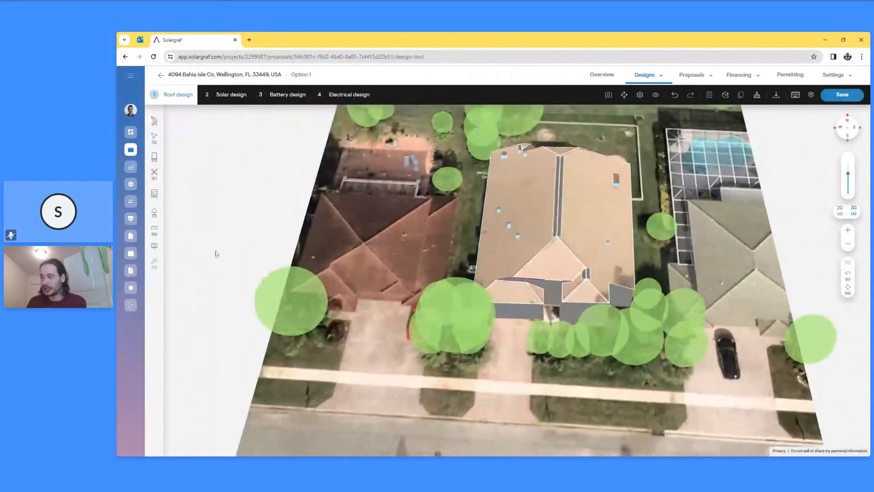
{"action": "left_click", "coordinate": [155, 247]}
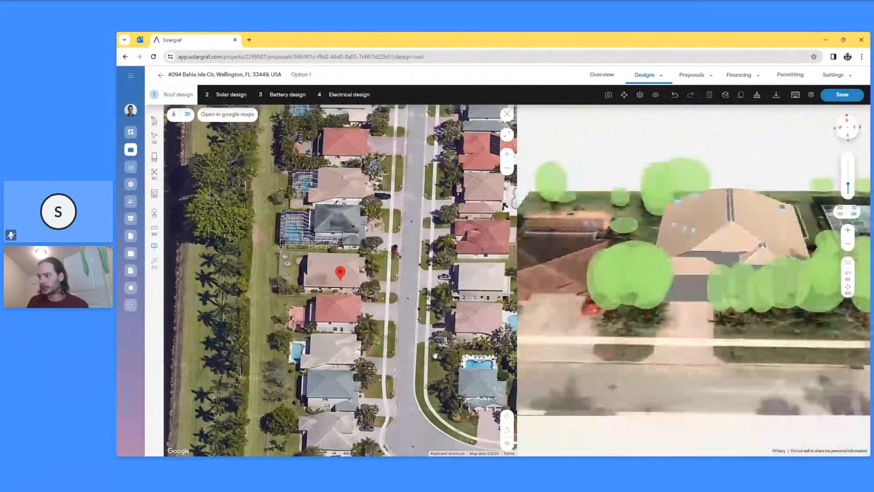
{"action": "left_click", "coordinate": [507, 114]}
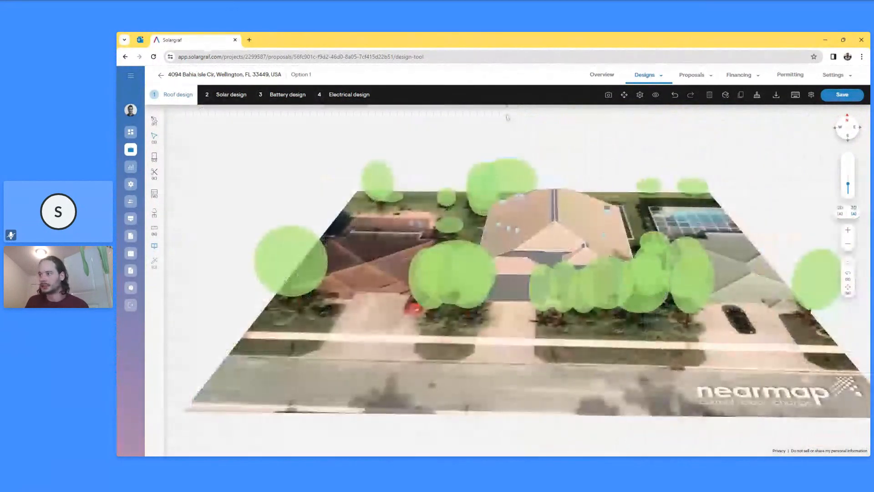
- Move to the 2 Solar design step and bring up the Smart designer's Max-fit placement options
{"action": "left_click", "coordinate": [232, 95]}
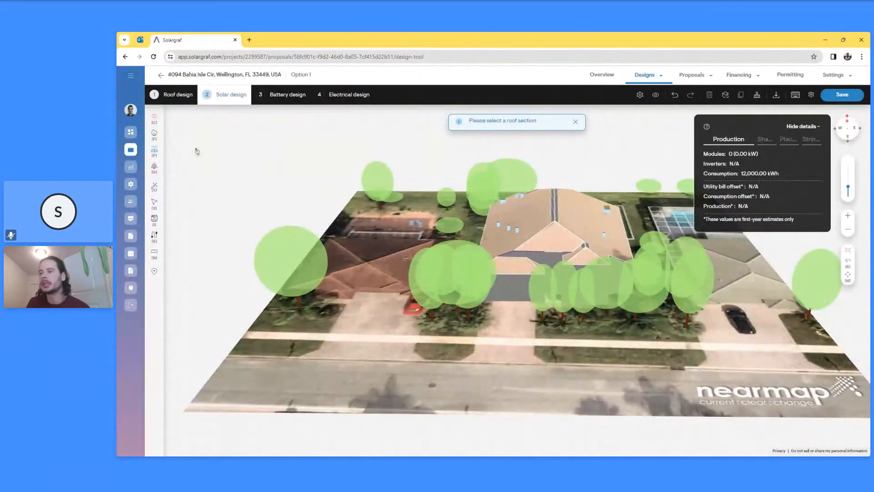
{"action": "left_click", "coordinate": [155, 187]}
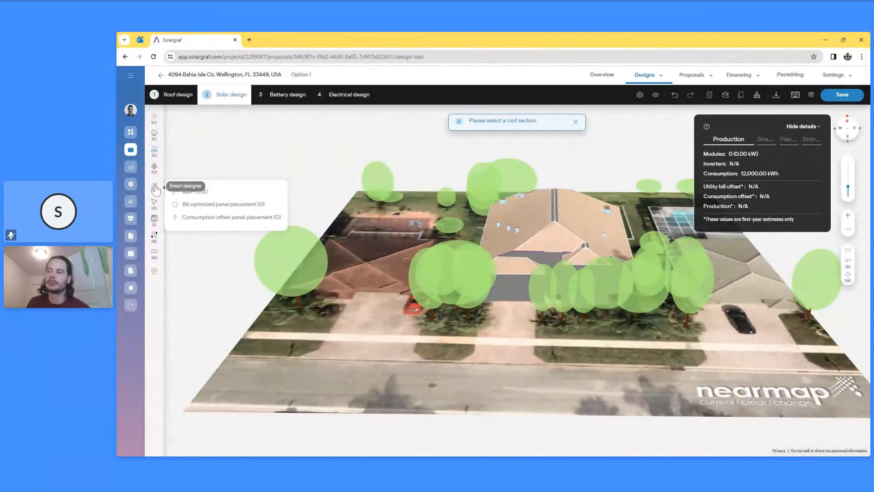
{"action": "left_click", "coordinate": [225, 195]}
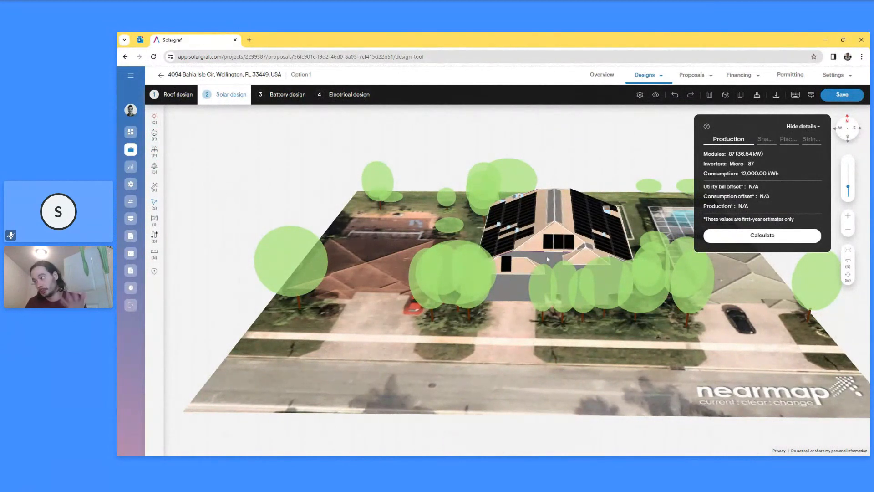
{"action": "scroll", "coordinate": [547, 259], "scroll_direction": "up", "scroll_amount": 5}
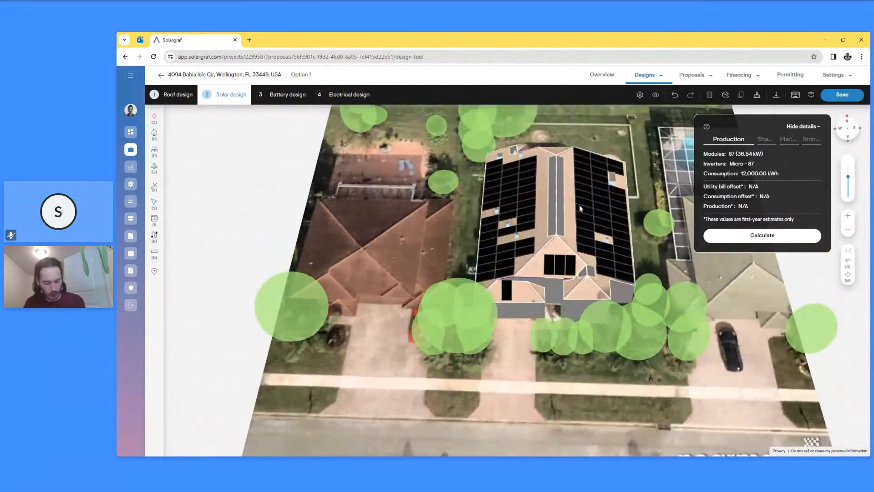
{"action": "key", "text": "ctrl+z"}
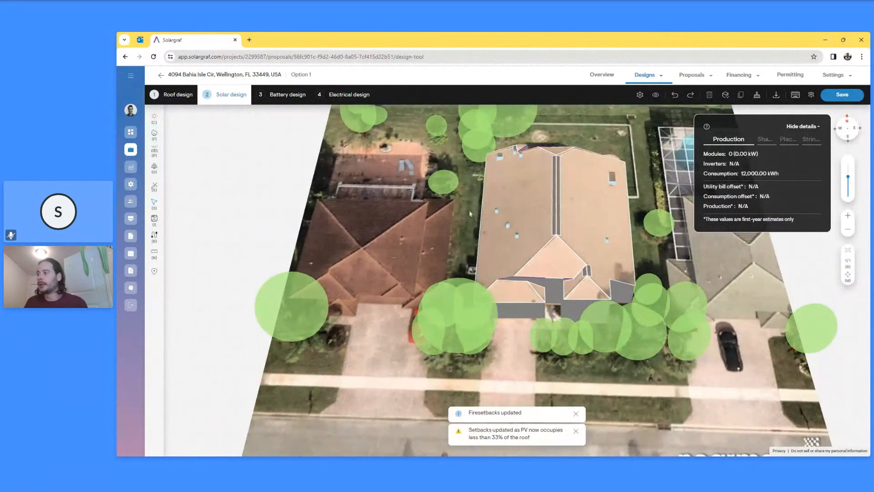
{"action": "left_click_drag", "start_coordinate": [468, 209], "coordinate": [450, 244]}
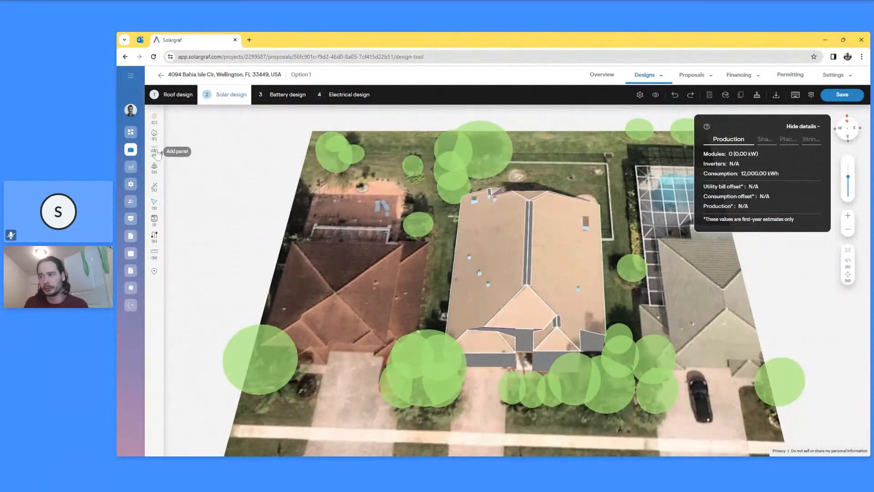
{"action": "left_click", "coordinate": [154, 152]}
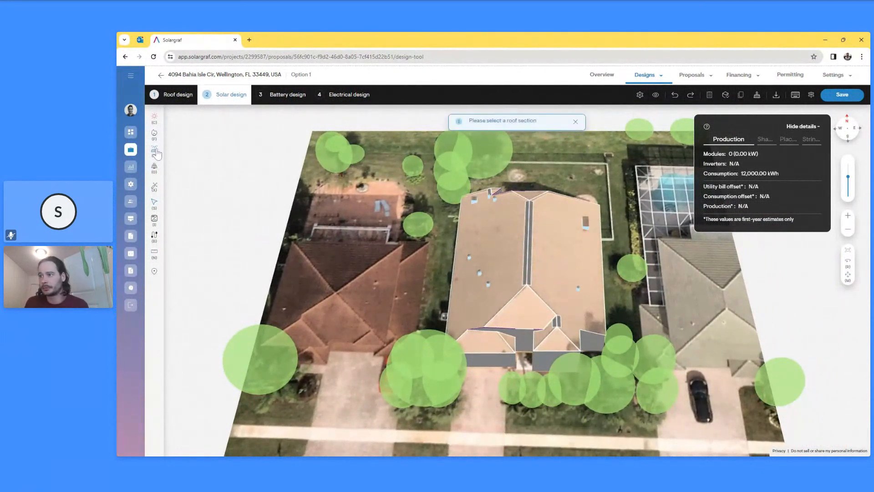
{"action": "left_click", "coordinate": [508, 236]}
{"action": "left_click", "coordinate": [491, 235]}
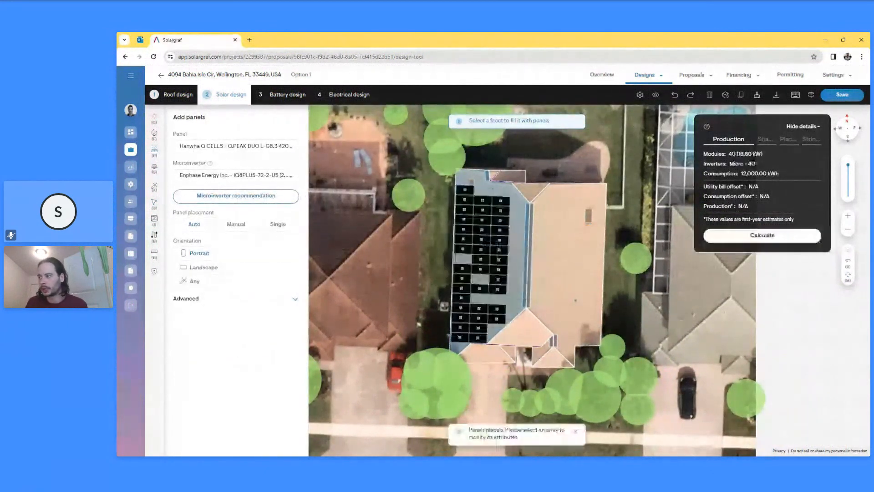
{"action": "left_click", "coordinate": [236, 225]}
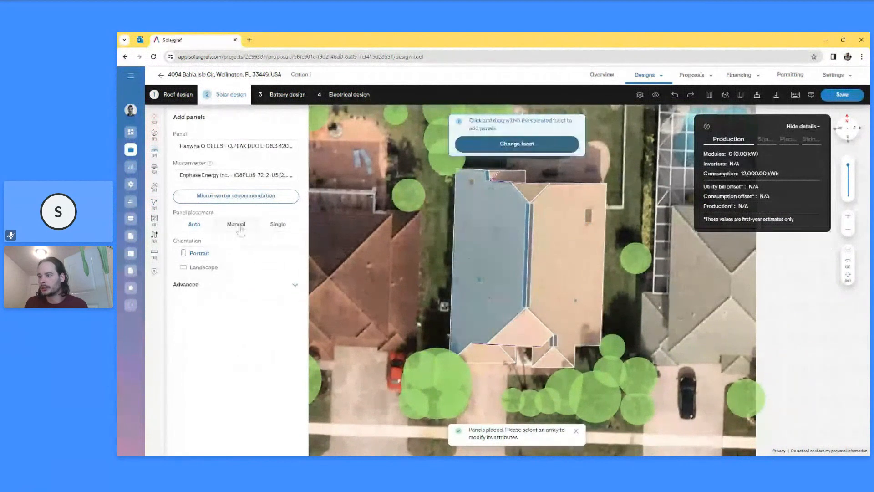
{"action": "left_click_drag", "start_coordinate": [462, 195], "coordinate": [520, 250]}
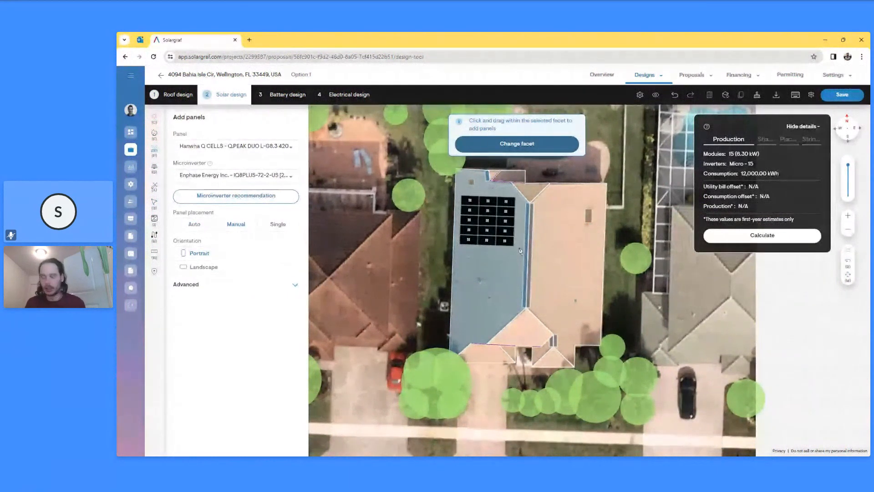
{"action": "left_click", "coordinate": [278, 224]}
{"action": "left_click", "coordinate": [510, 228]}
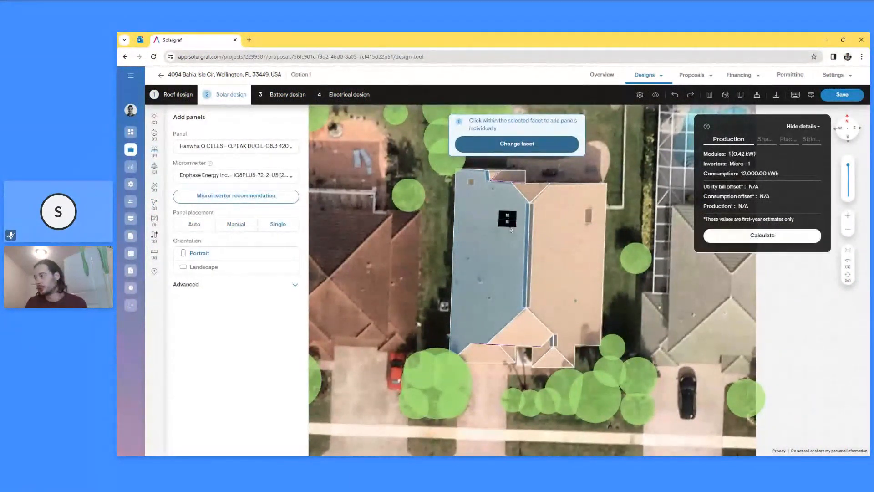
{"action": "left_click", "coordinate": [510, 228]}
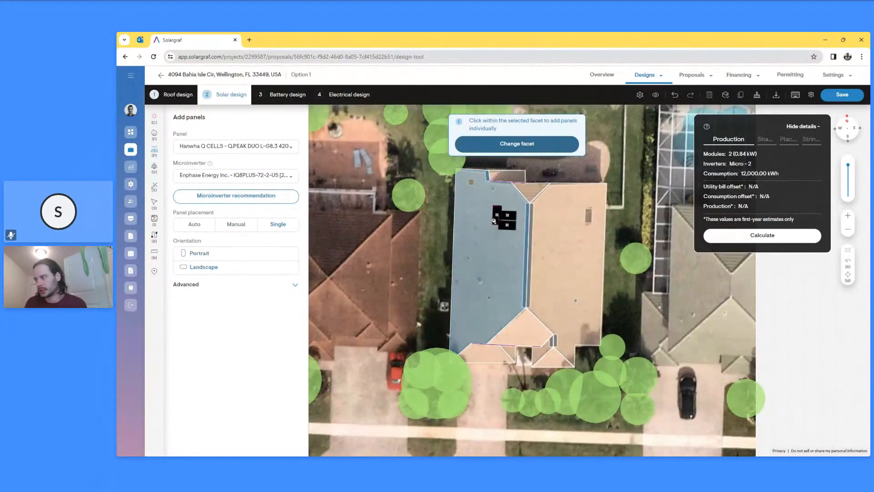
{"action": "left_click", "coordinate": [494, 218]}
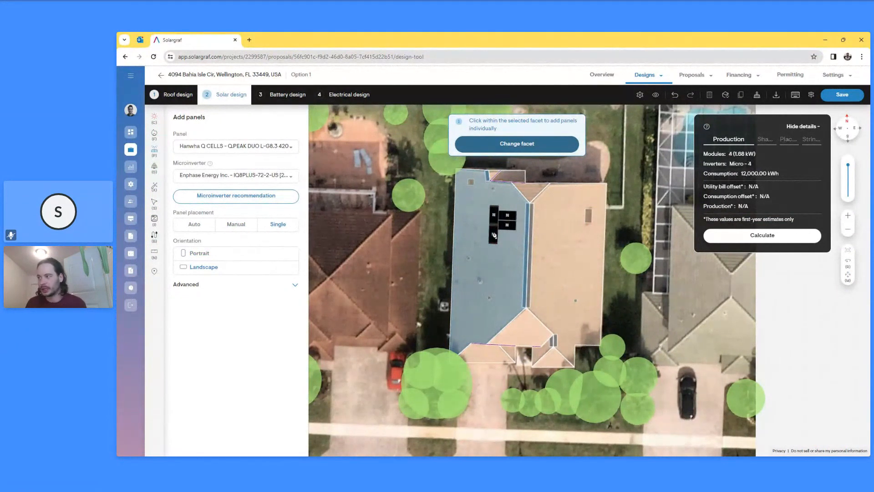
{"action": "key", "text": "ctrl+z"}
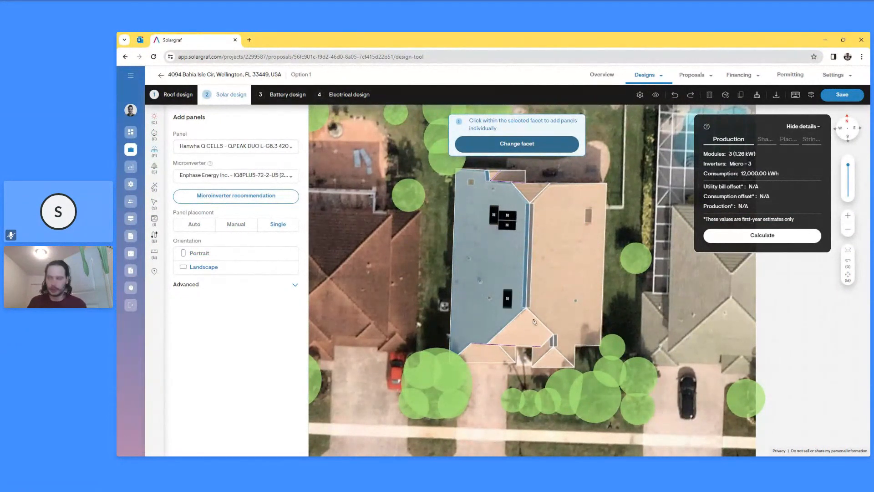
{"action": "key", "text": "ctrl+z"}
{"action": "key", "text": "ctrl+z"}
{"action": "key", "text": "ctrl+z"}
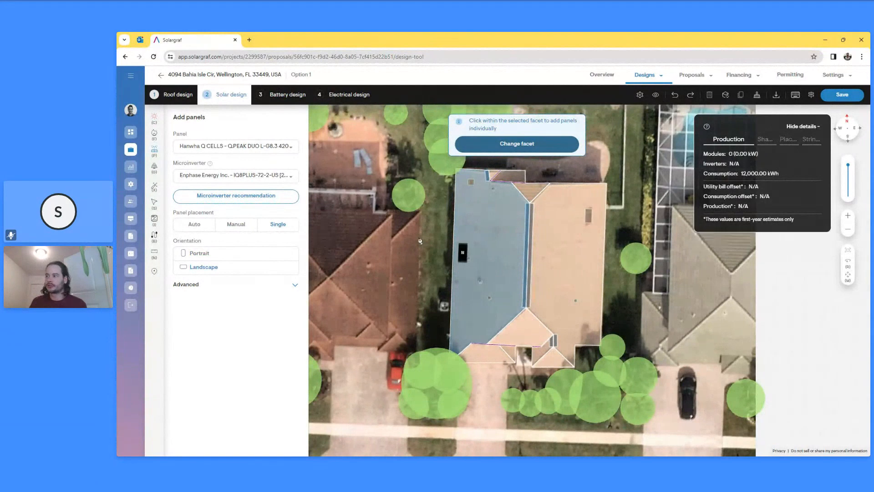
{"action": "key", "text": "Escape"}
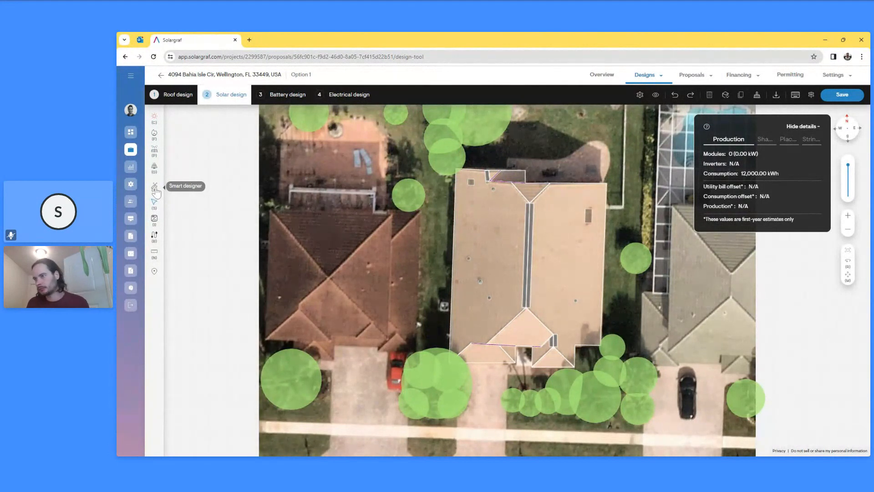
{"action": "left_click_drag", "start_coordinate": [404, 264], "coordinate": [350, 304]}
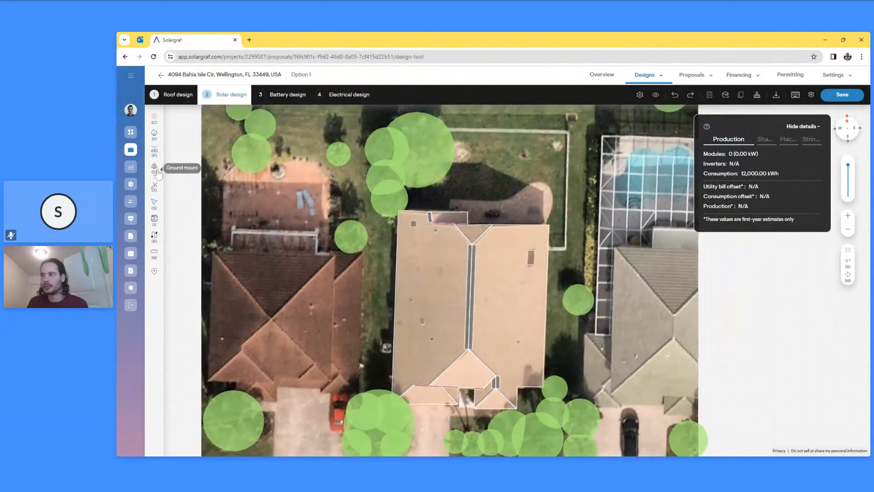
{"action": "left_click_drag", "start_coordinate": [511, 184], "coordinate": [475, 233]}
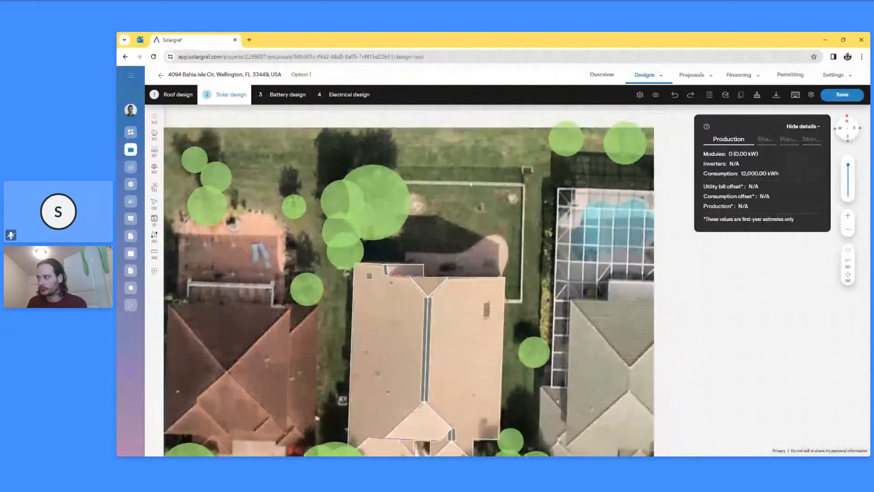
{"action": "left_click", "coordinate": [154, 168]}
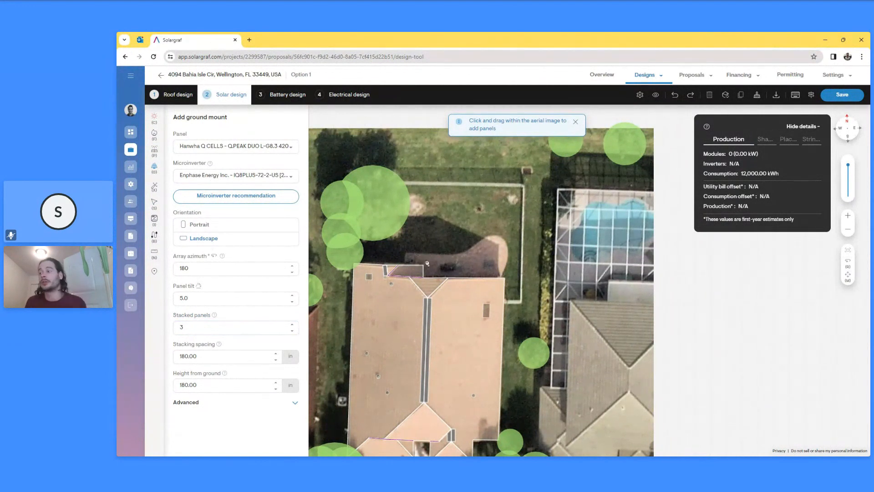
{"action": "left_click_drag", "start_coordinate": [433, 162], "coordinate": [536, 269]}
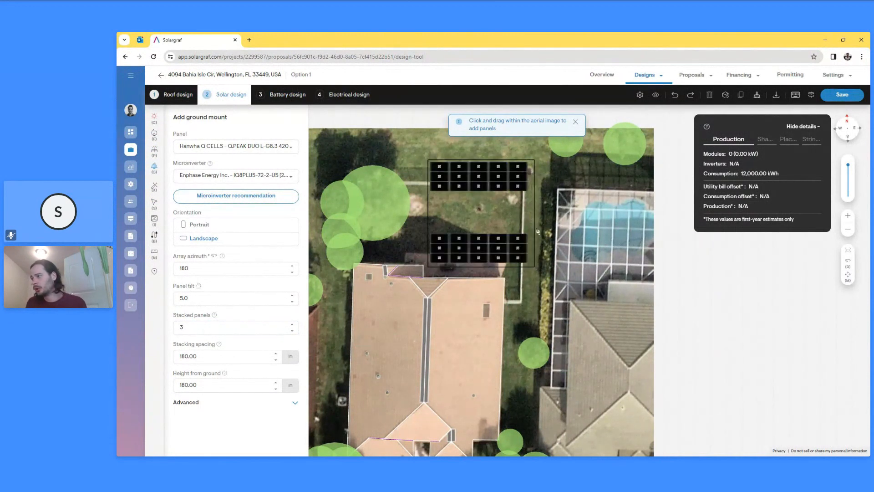
{"action": "right_click_drag", "start_coordinate": [535, 173], "coordinate": [516, 177]}
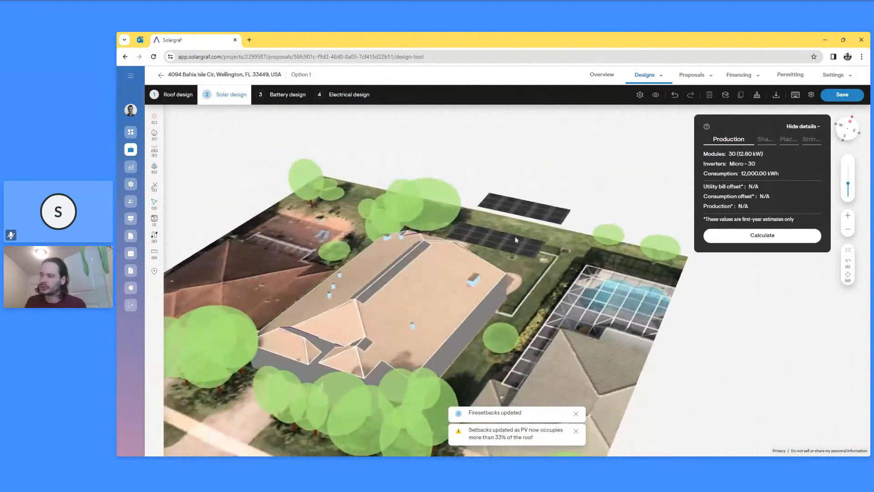
{"action": "right_click_drag", "start_coordinate": [506, 248], "coordinate": [509, 258]}
{"action": "left_click", "coordinate": [509, 257]}
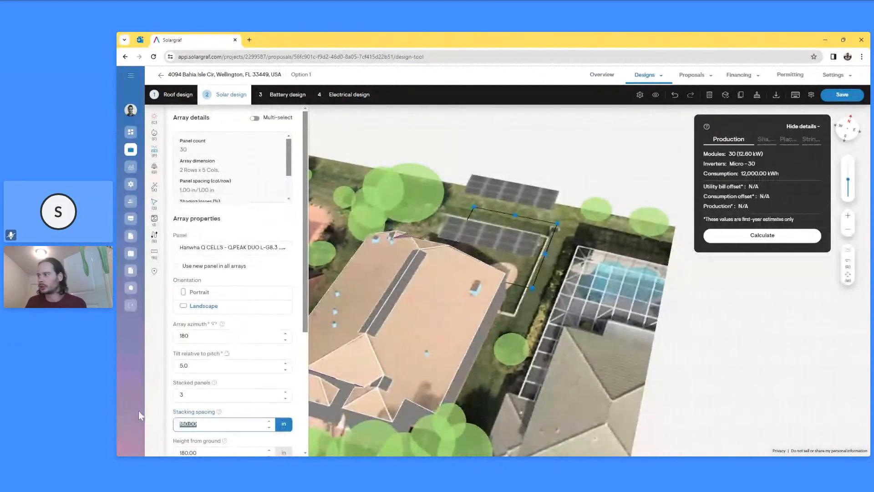
{"action": "type", "text": "60"}
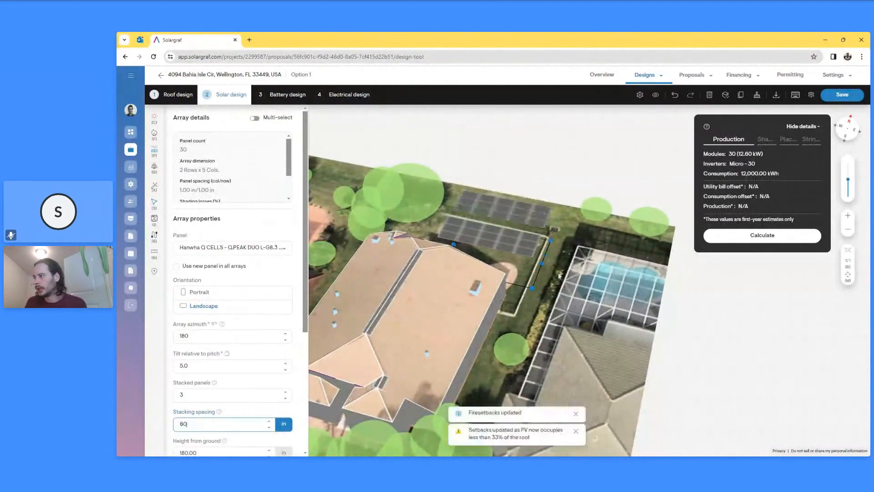
{"action": "left_click", "coordinate": [555, 268]}
{"action": "left_click_drag", "start_coordinate": [555, 268], "coordinate": [524, 240]}
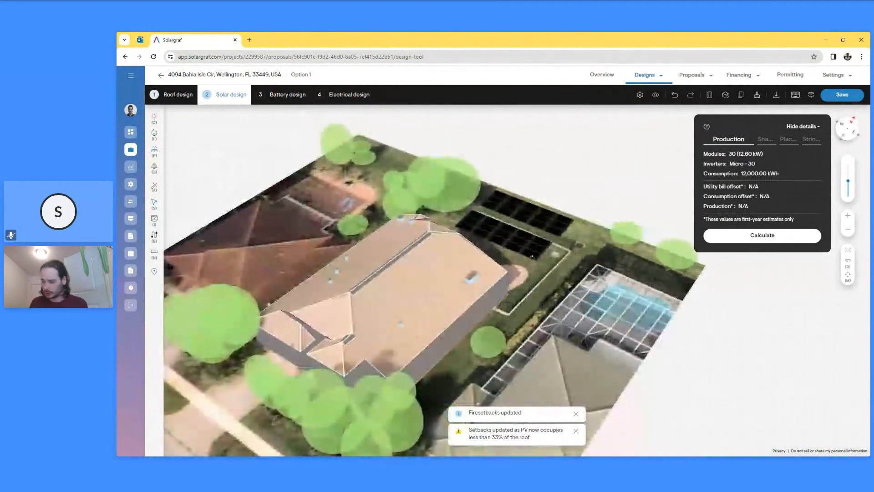
{"action": "left_click", "coordinate": [524, 239]}
{"action": "key", "text": "Delete"}
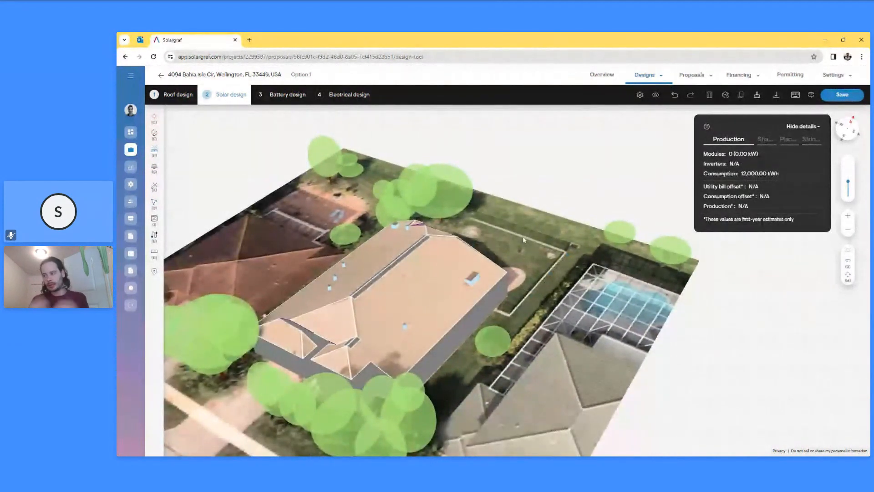
- Show the Fire setbacks details for Wellington (City of), Florida, with its 18.00-inch ridge setback
{"action": "right_click_drag", "start_coordinate": [414, 314], "coordinate": [441, 304]}
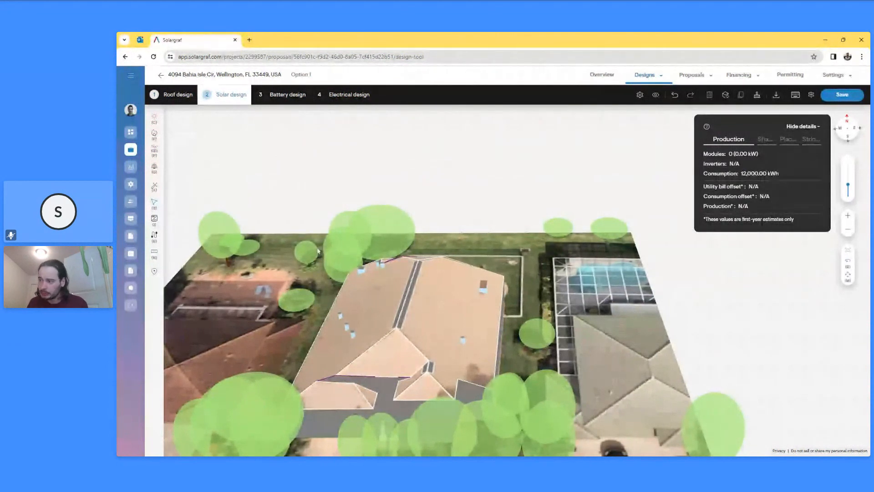
{"action": "scroll", "coordinate": [399, 269], "scroll_direction": "up", "scroll_amount": 5}
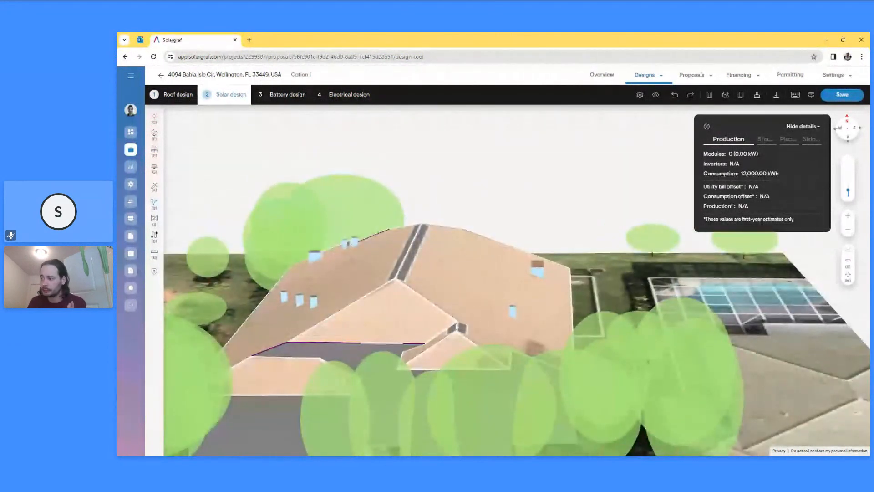
{"action": "left_click", "coordinate": [154, 133]}
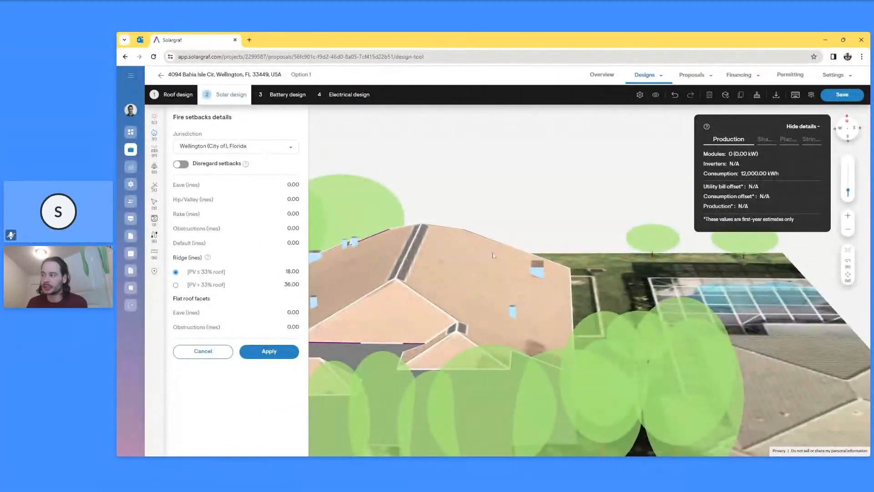
- Dismiss the Fire setbacks panel and tilt the 3D house view toward top-down
{"action": "left_click", "coordinate": [520, 236]}
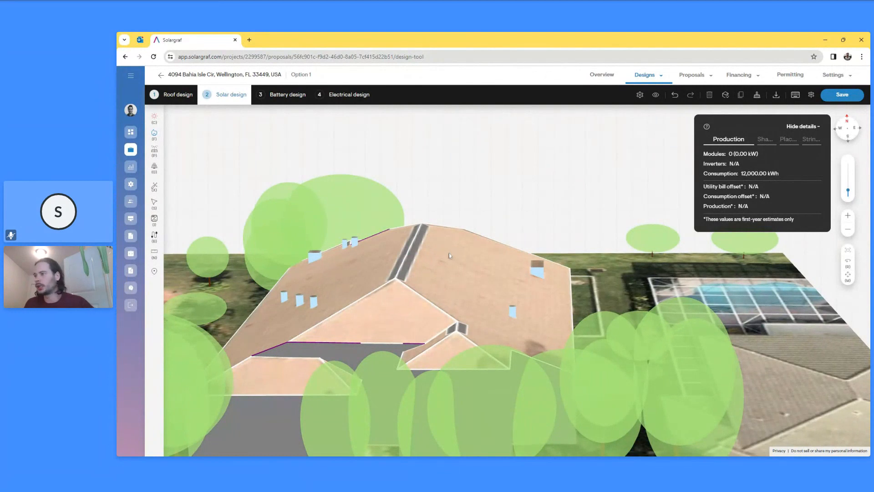
{"action": "left_click_drag", "start_coordinate": [539, 222], "coordinate": [540, 239]}
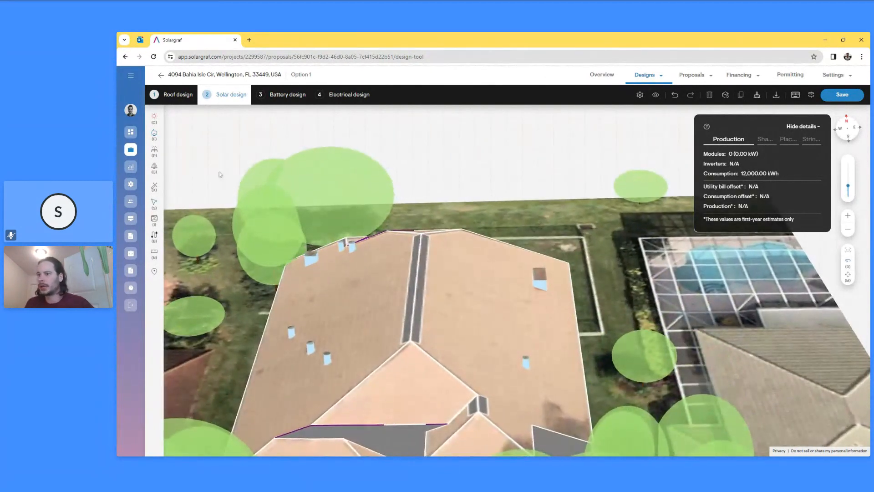
- Go to Company settings, choosing Save & proceed to save the design first
{"action": "left_click", "coordinate": [131, 185]}
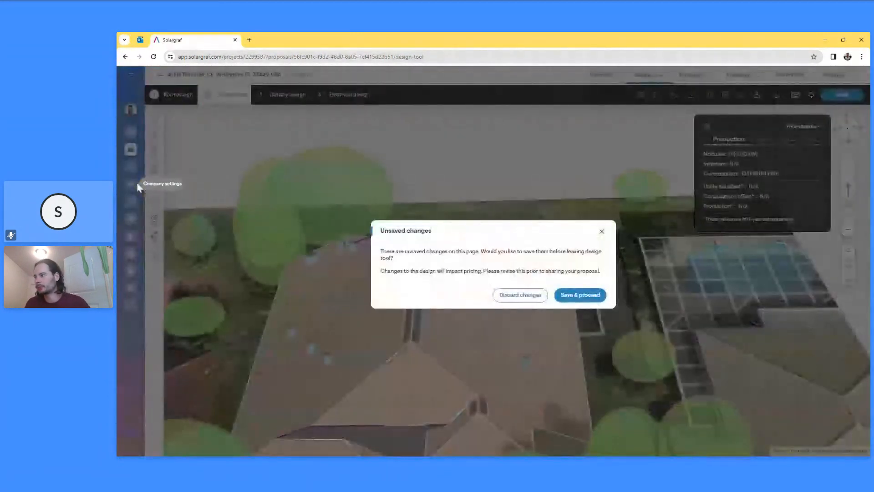
{"action": "left_click", "coordinate": [578, 295]}
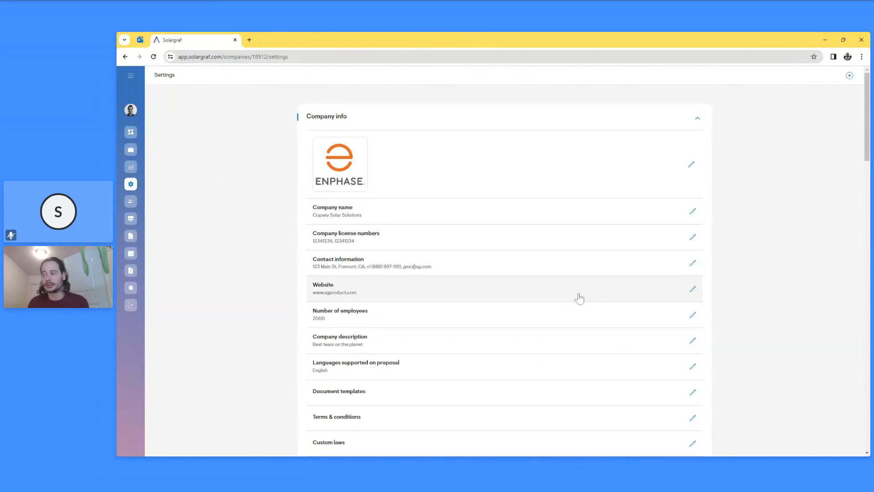
- Open My materials and view the company's My panels list
{"action": "scroll", "coordinate": [575, 301], "scroll_direction": "down", "scroll_amount": 7}
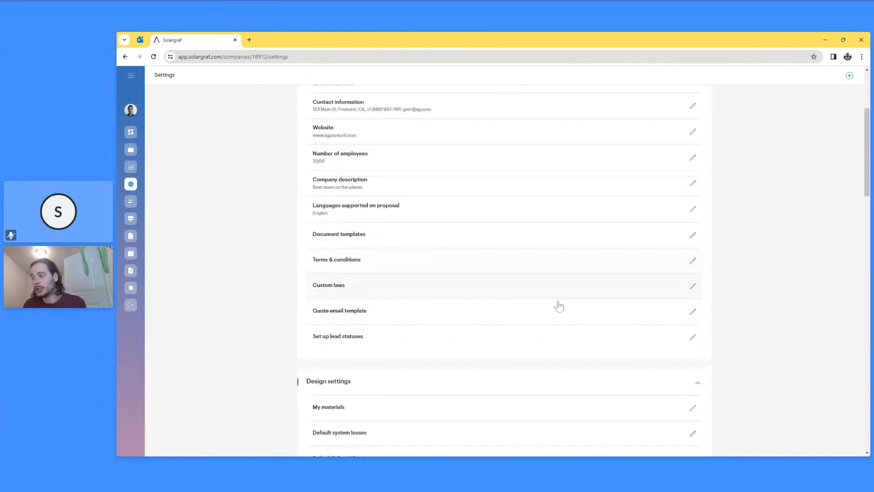
{"action": "left_click", "coordinate": [380, 253]}
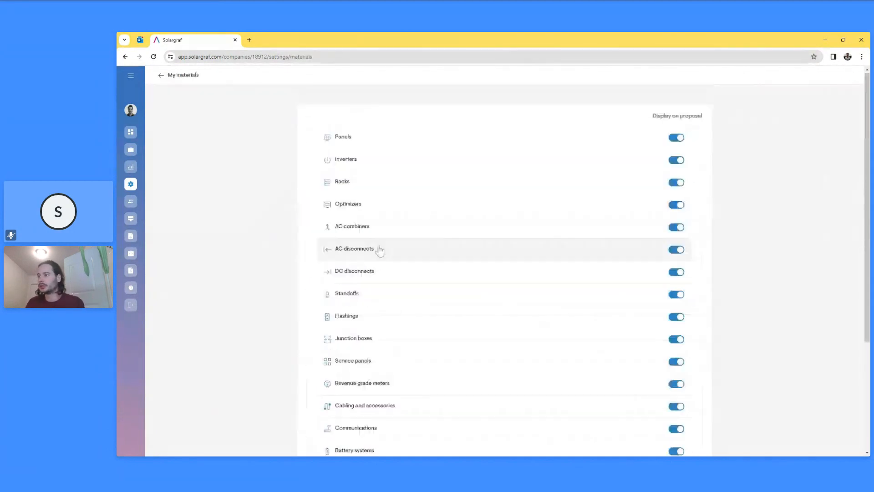
{"action": "left_click", "coordinate": [368, 145]}
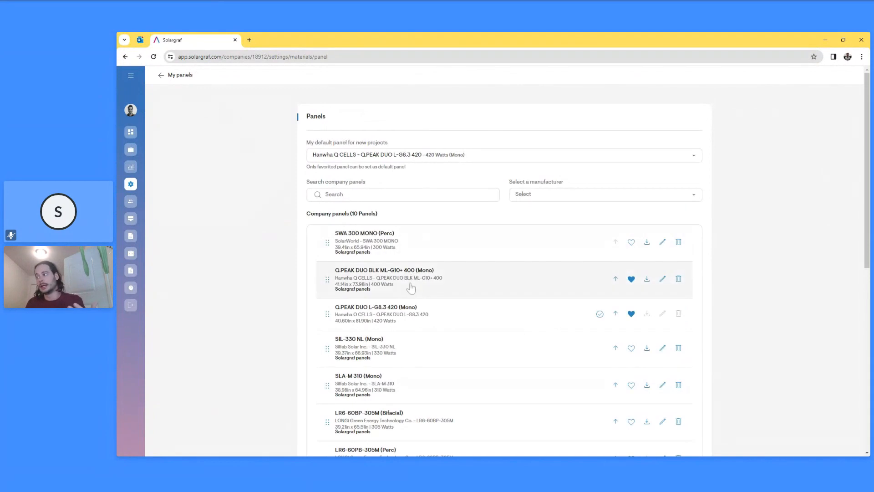
- Go back to the main Settings list and open Design tool default settings
{"action": "left_click", "coordinate": [160, 75]}
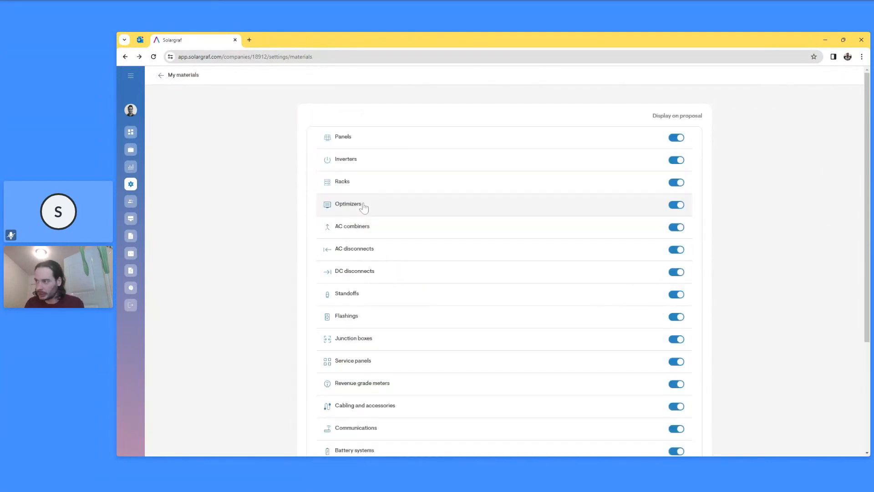
{"action": "left_click", "coordinate": [161, 76]}
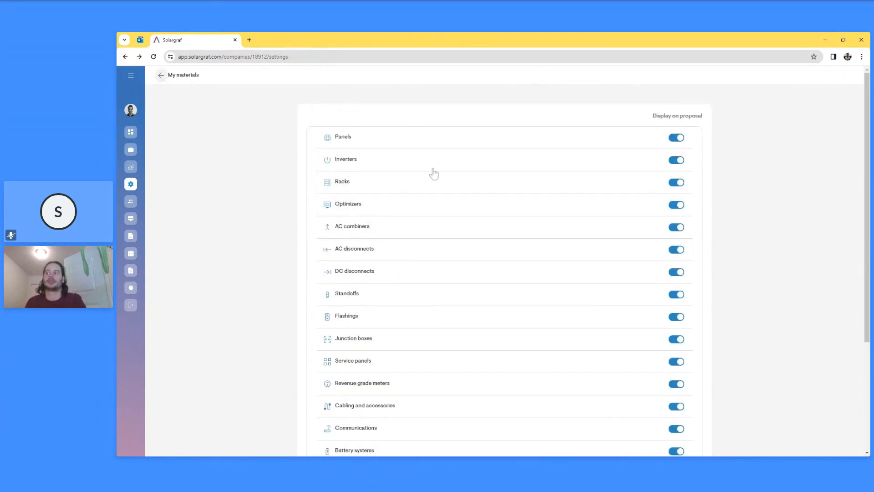
{"action": "scroll", "coordinate": [405, 319], "scroll_direction": "down", "scroll_amount": 1}
{"action": "left_click", "coordinate": [397, 347]}
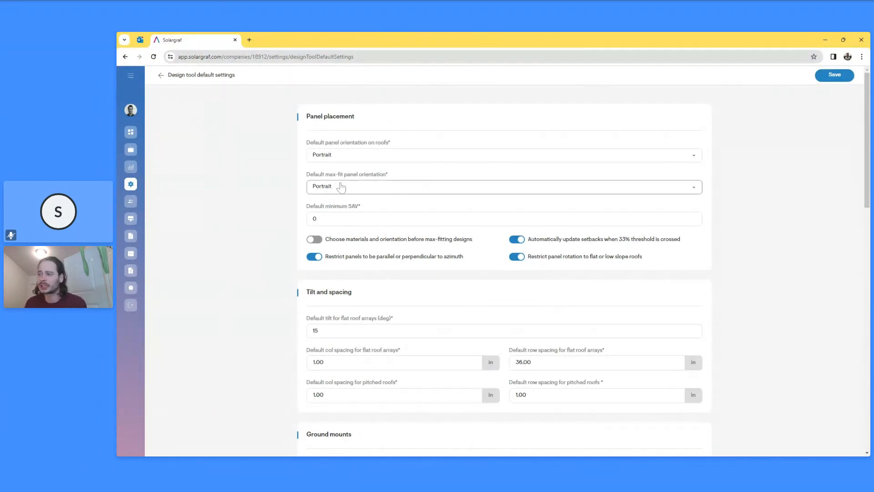
- Scroll through the design tool defaults down to Lidar mask type, then go back to Settings
{"action": "scroll", "coordinate": [382, 305], "scroll_direction": "down", "scroll_amount": 3}
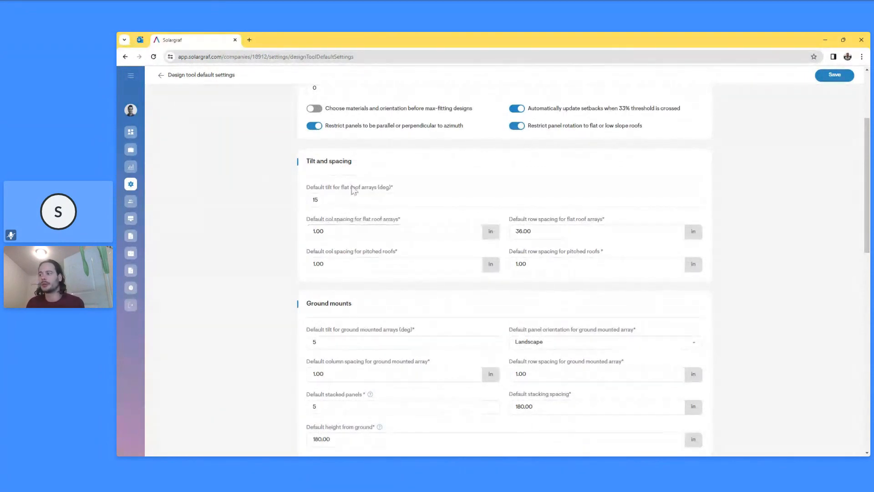
{"action": "scroll", "coordinate": [446, 327], "scroll_direction": "down", "scroll_amount": 7}
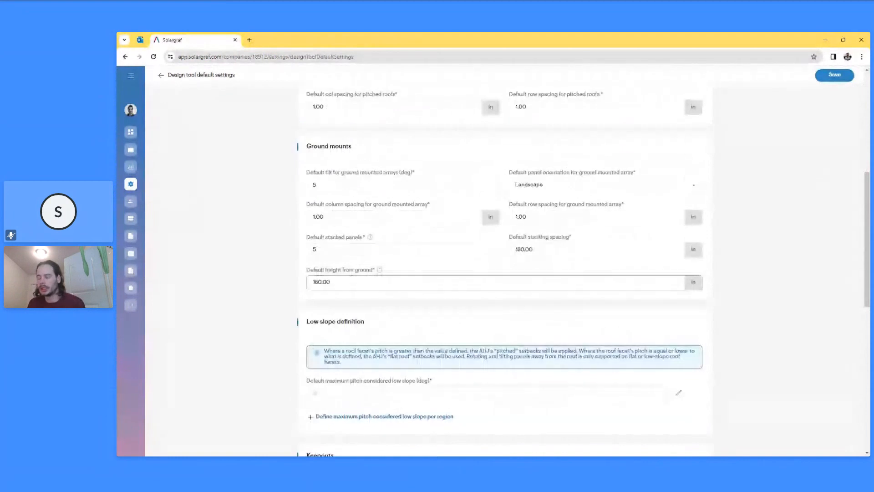
{"action": "scroll", "coordinate": [413, 367], "scroll_direction": "down", "scroll_amount": 4}
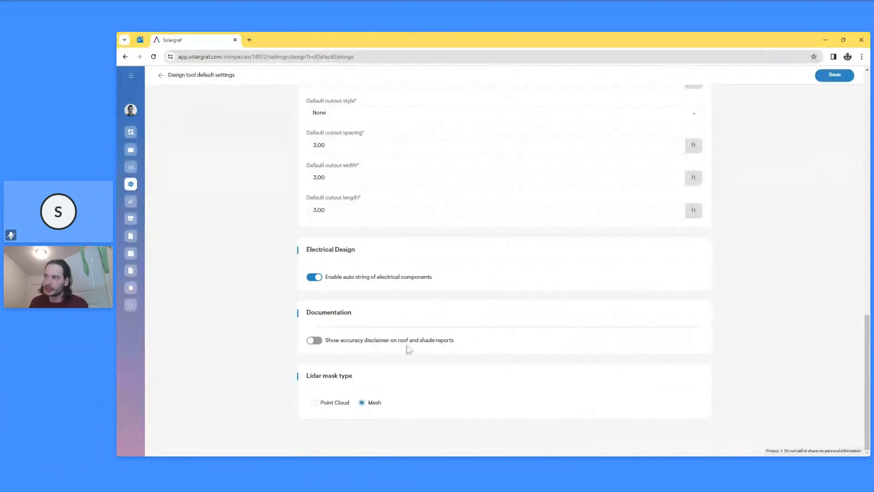
{"action": "scroll", "coordinate": [400, 320], "scroll_direction": "up", "scroll_amount": 5}
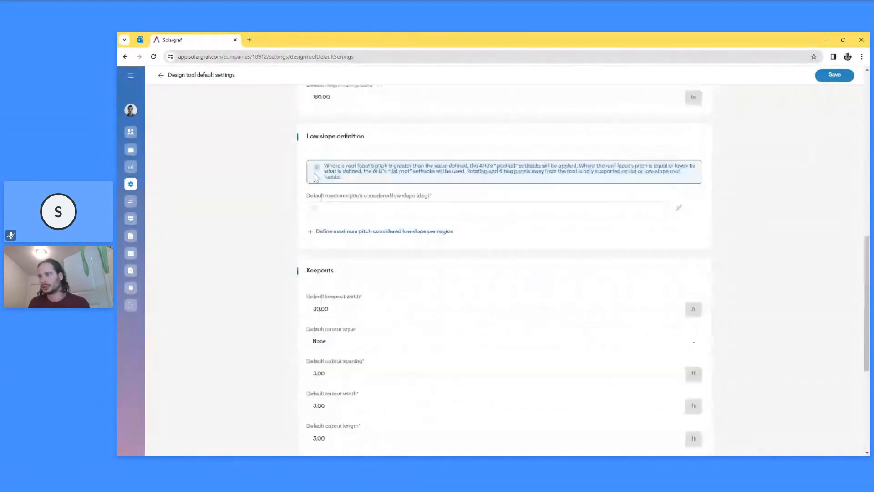
{"action": "left_click", "coordinate": [160, 79]}
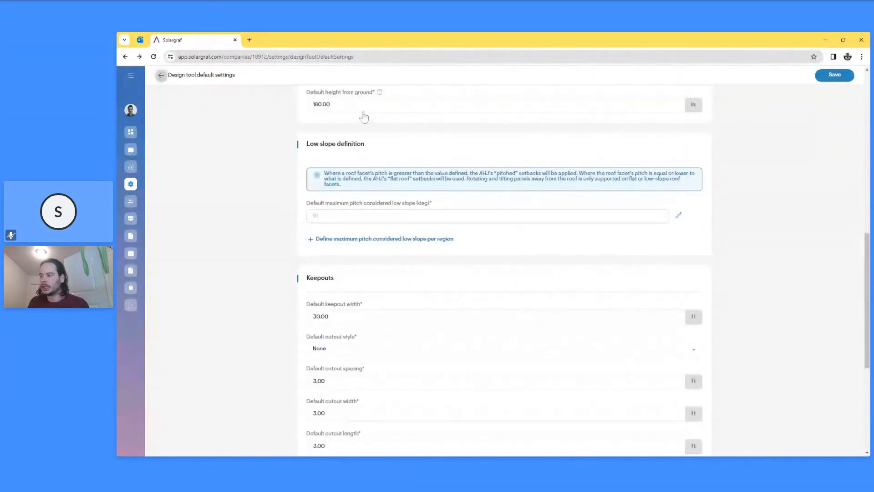
{"action": "scroll", "coordinate": [543, 277], "scroll_direction": "down", "scroll_amount": 5}
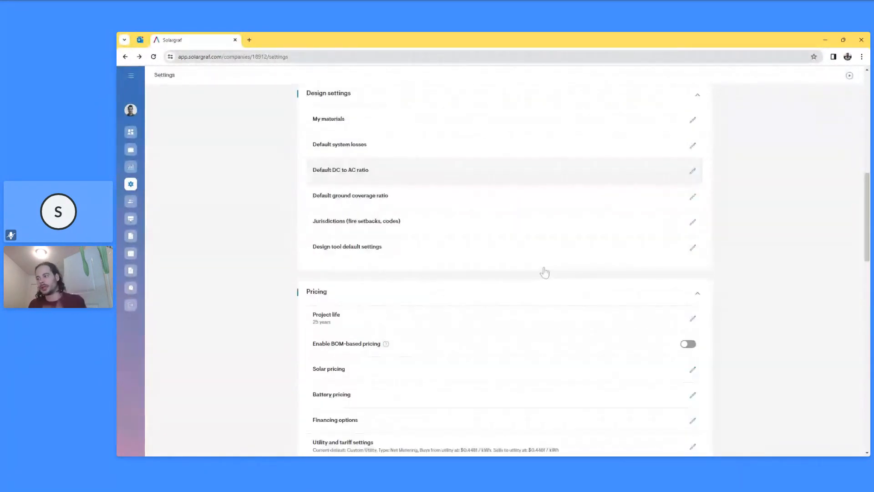
{"action": "left_click", "coordinate": [443, 241]}
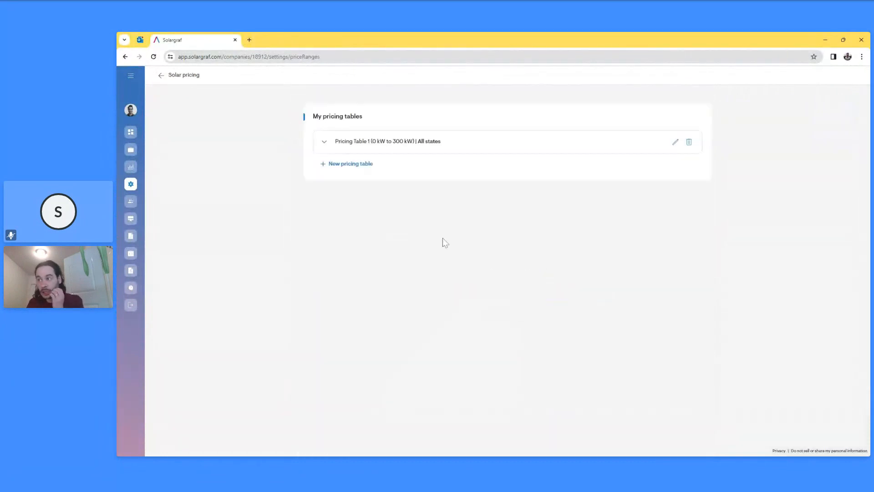
{"action": "left_click", "coordinate": [430, 143]}
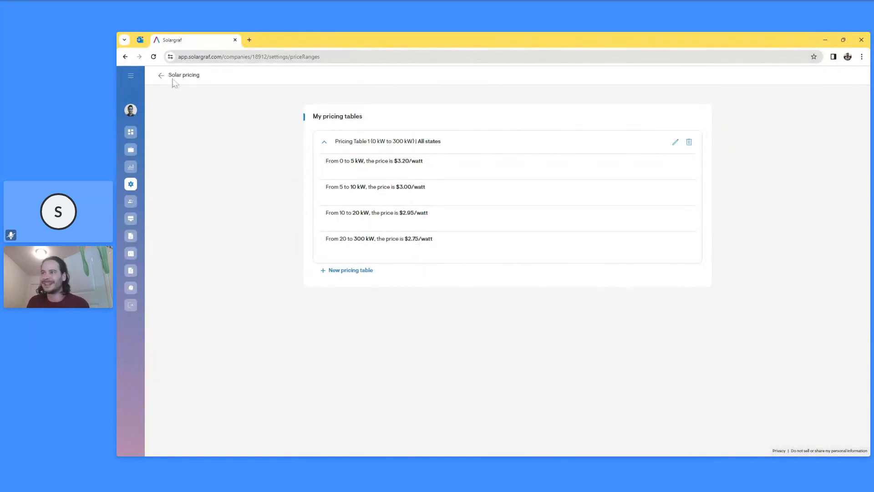
{"action": "left_click", "coordinate": [160, 75]}
{"action": "scroll", "coordinate": [410, 328], "scroll_direction": "down", "scroll_amount": 3}
{"action": "scroll", "coordinate": [416, 379], "scroll_direction": "down", "scroll_amount": 2}
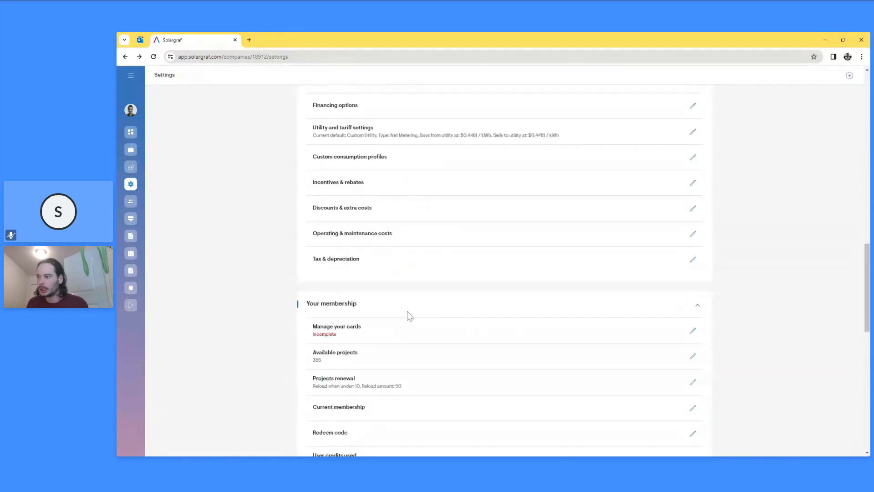
- Open Incentives & rebates and expand, then collapse, the Default incentives
{"action": "left_click", "coordinate": [375, 191]}
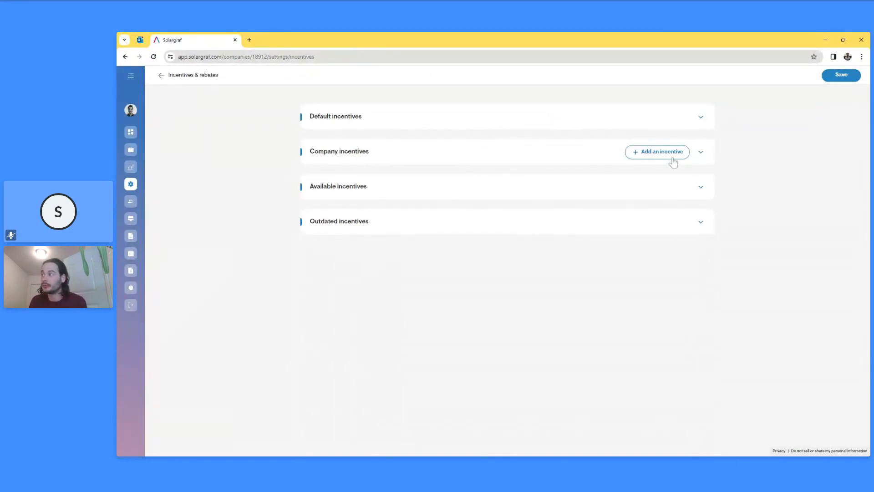
{"action": "left_click", "coordinate": [701, 118]}
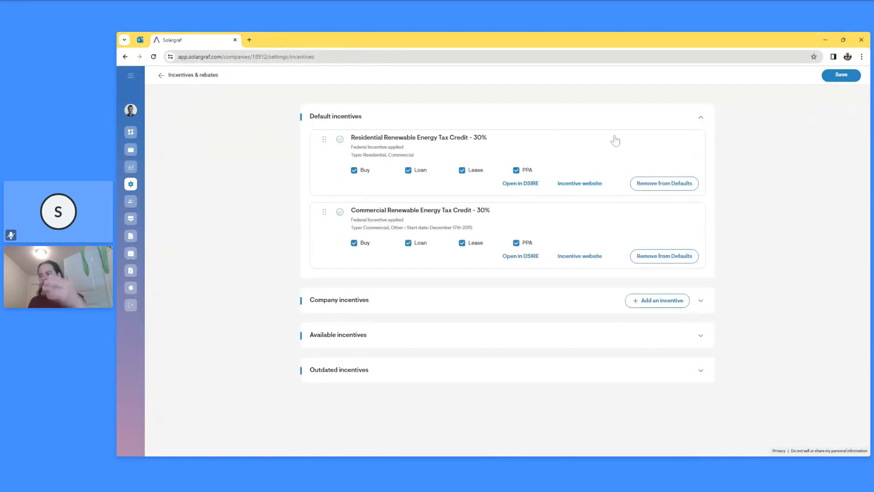
{"action": "left_click", "coordinate": [706, 120]}
- Go back to the Settings list and open the Discounts & extra costs page
{"action": "left_click", "coordinate": [162, 75]}
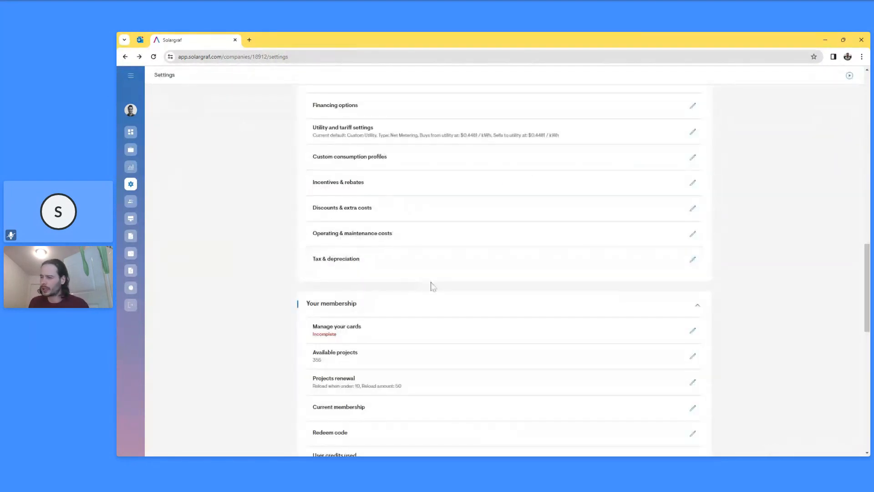
{"action": "scroll", "coordinate": [426, 291], "scroll_direction": "up", "scroll_amount": 3}
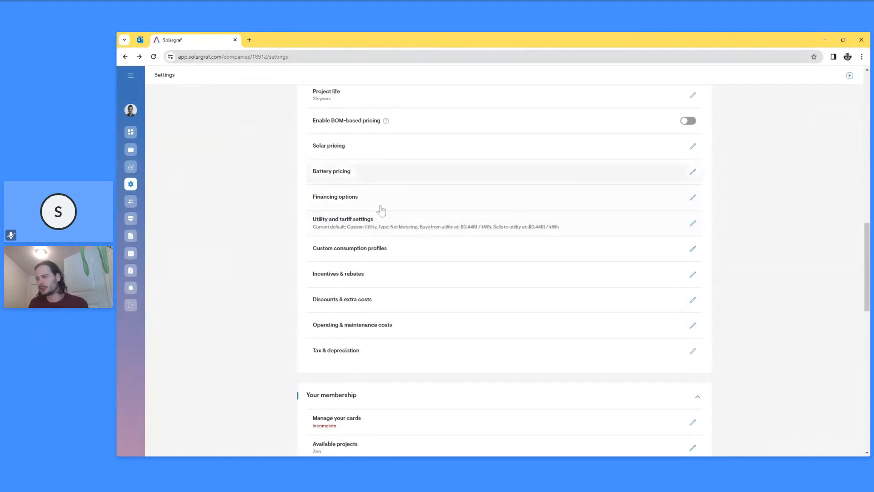
{"action": "left_click", "coordinate": [385, 303]}
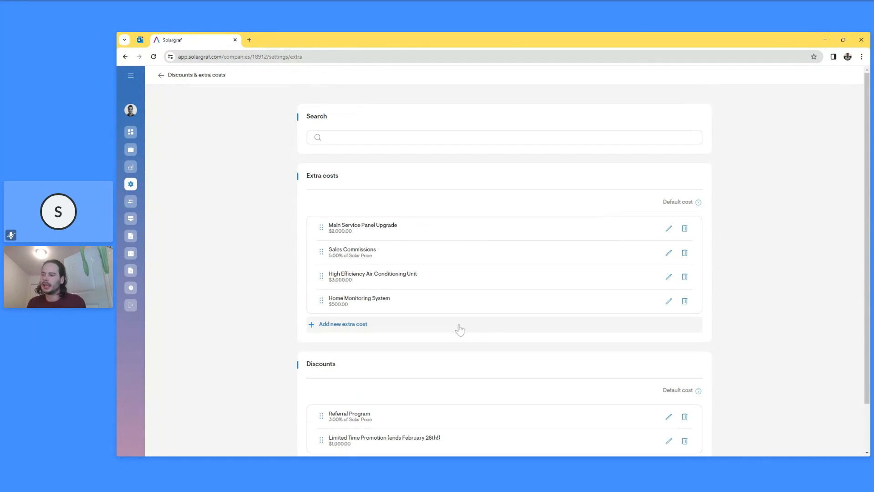
- Open the Sales Commissions cost for editing, then cancel without changing it
{"action": "left_click", "coordinate": [668, 253]}
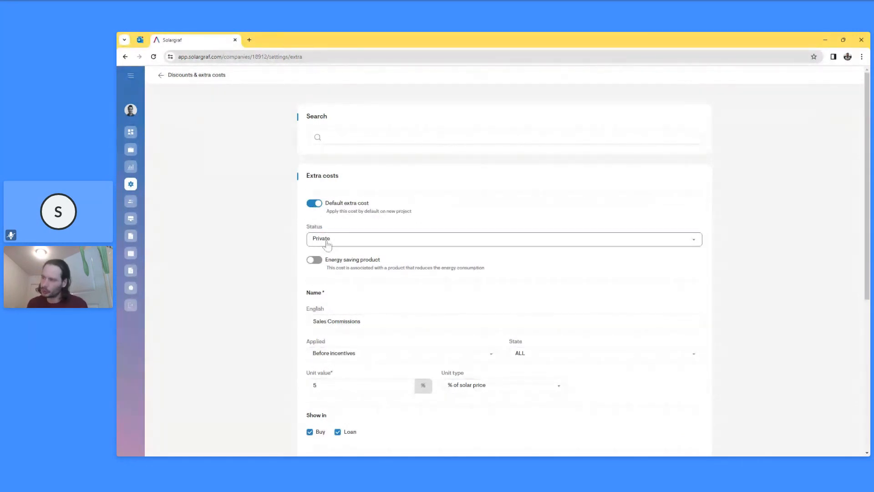
{"action": "scroll", "coordinate": [328, 241], "scroll_direction": "down", "scroll_amount": 5}
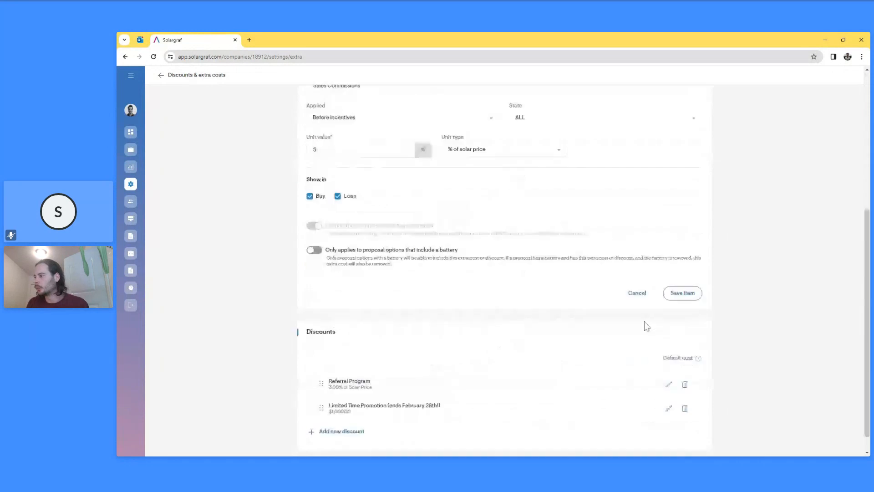
{"action": "left_click", "coordinate": [637, 293]}
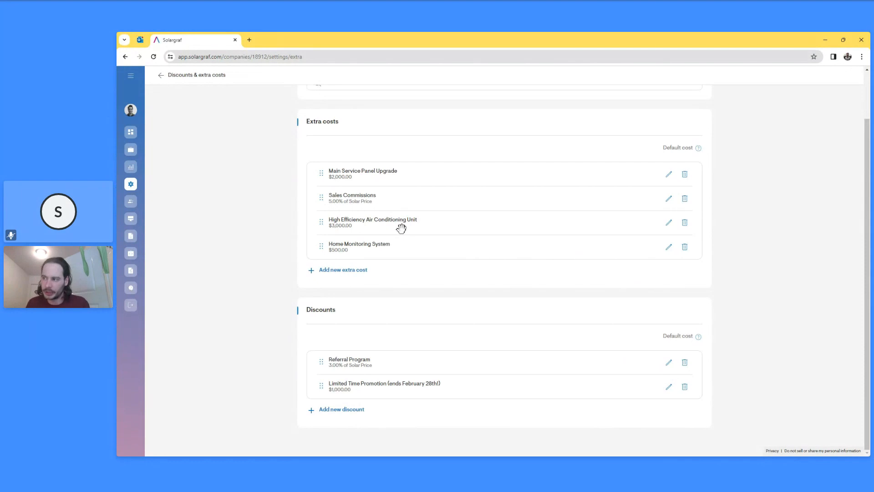
- Return to the main company Settings page and browse it, ending at Company info at the top
{"action": "left_click", "coordinate": [161, 75]}
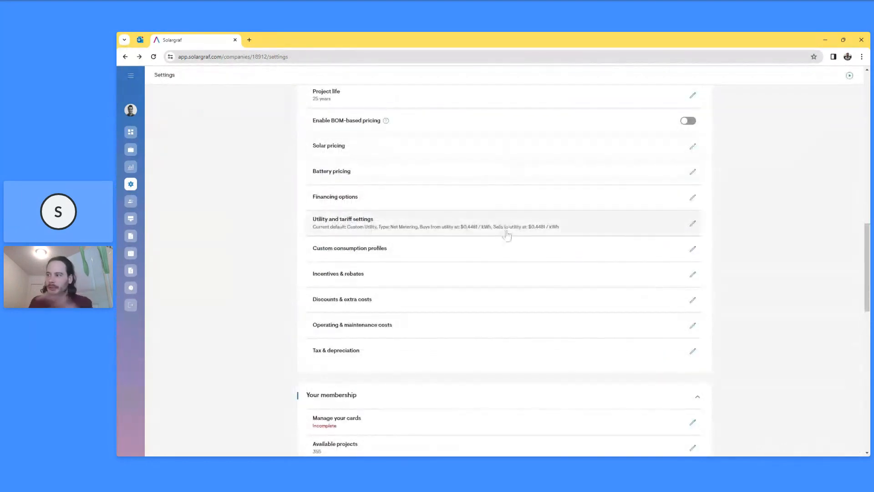
{"action": "scroll", "coordinate": [503, 223], "scroll_direction": "down", "scroll_amount": 5}
{"action": "scroll", "coordinate": [518, 304], "scroll_direction": "down", "scroll_amount": 6}
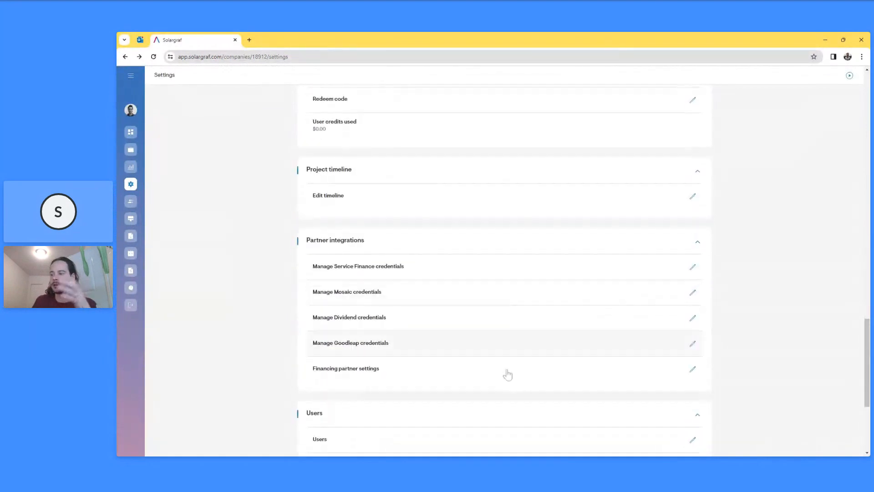
{"action": "scroll", "coordinate": [546, 383], "scroll_direction": "down", "scroll_amount": 2}
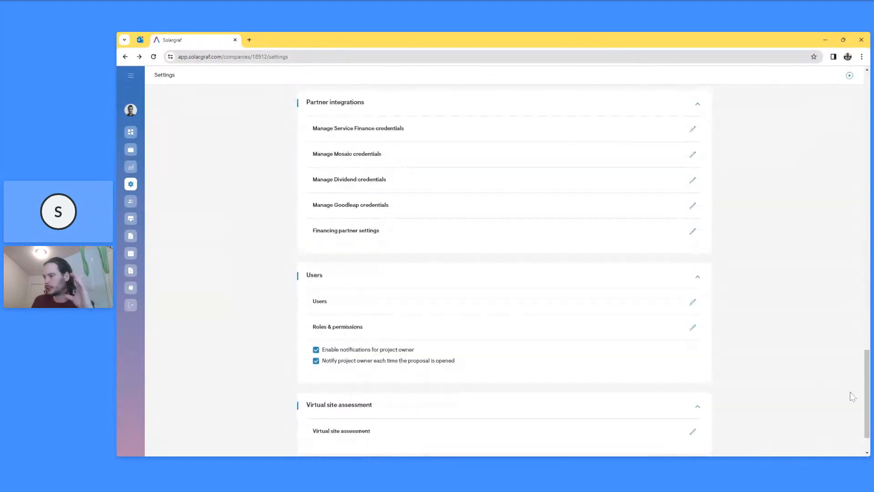
{"action": "left_click_drag", "start_coordinate": [867, 387], "coordinate": [869, 96]}
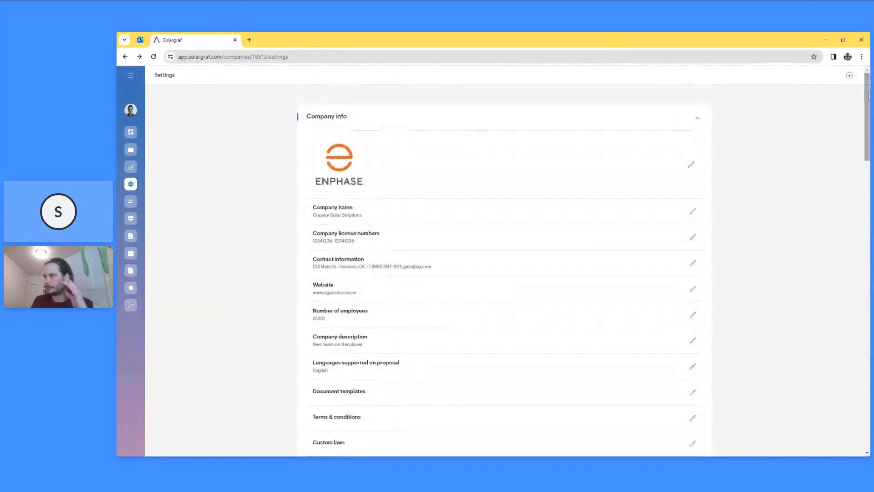
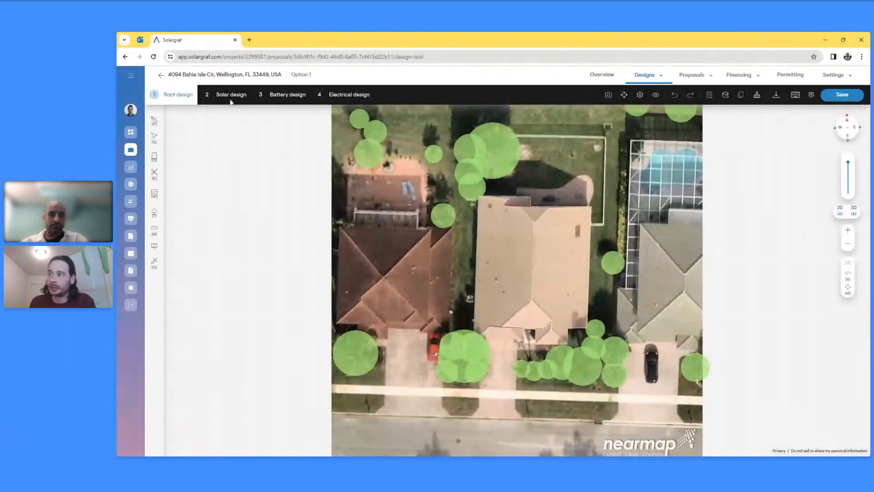
- Switch to Solar design and calculate roof shading, showing one section at 98% SAV, 87% TOF, 85% TSRF
{"action": "left_click", "coordinate": [233, 96]}
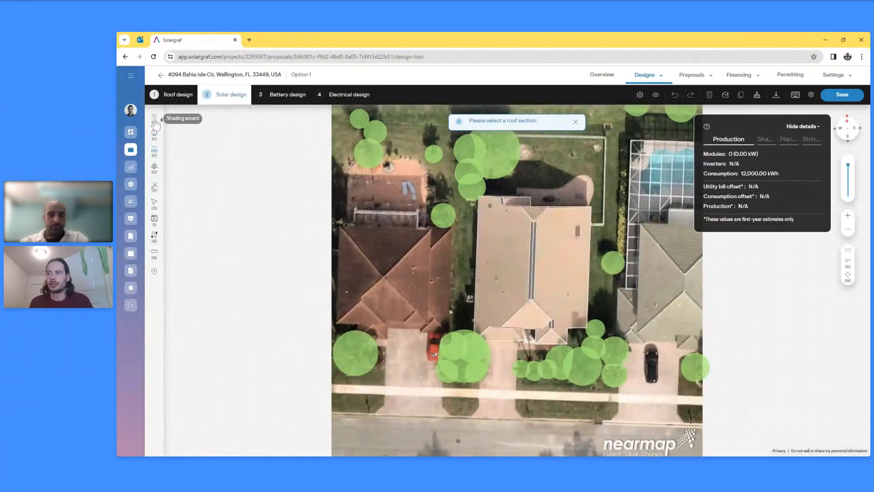
{"action": "left_click", "coordinate": [155, 121]}
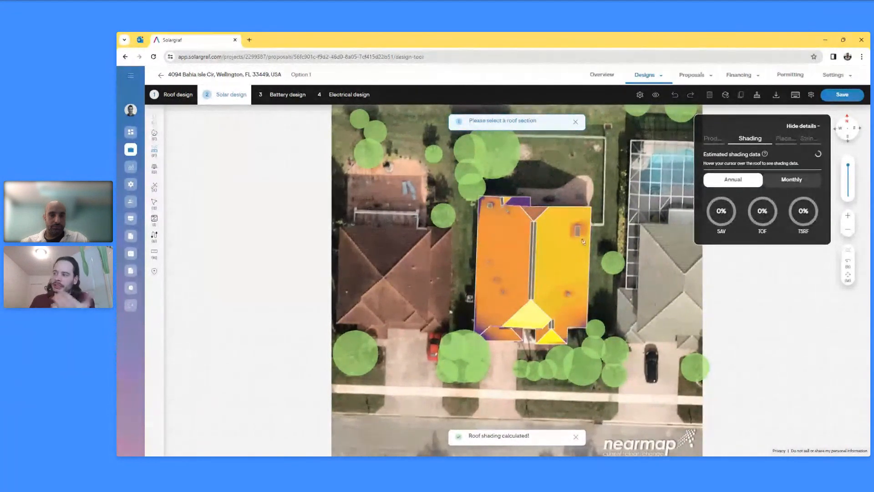
{"action": "mouse_move", "coordinate": [536, 270]}
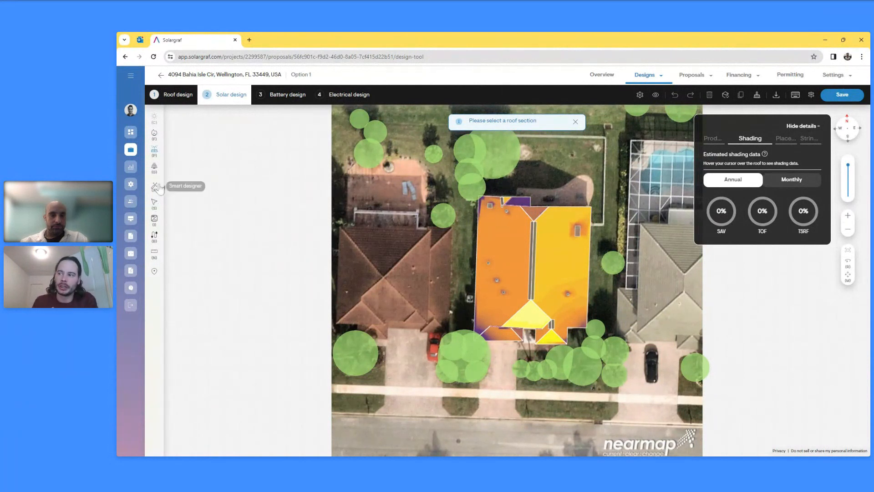
{"action": "mouse_move", "coordinate": [543, 305]}
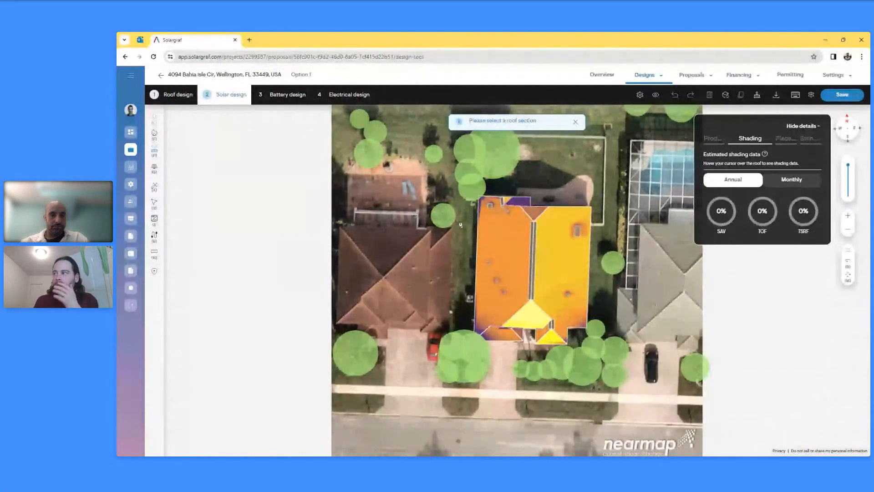
- Auto-fill the left roof facet with panels and generate the Shade report preview from Downloads
{"action": "left_click", "coordinate": [497, 235]}
{"action": "left_click", "coordinate": [508, 242]}
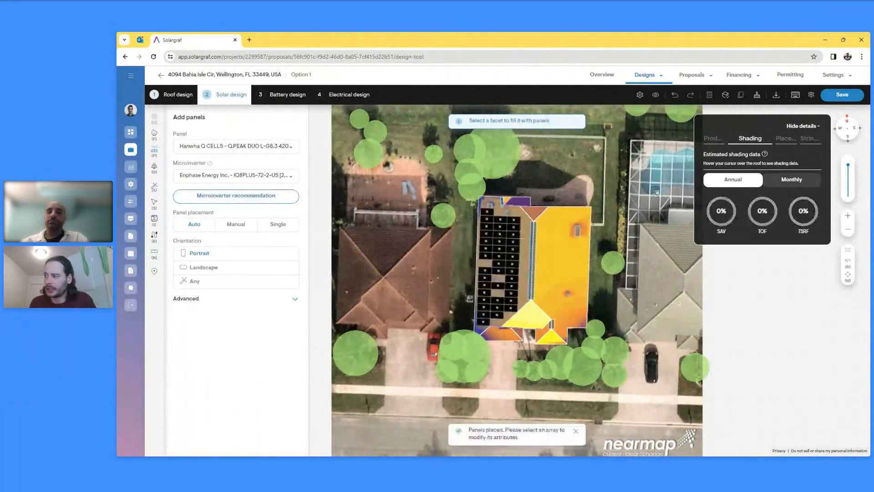
{"action": "left_click", "coordinate": [775, 97]}
{"action": "left_click", "coordinate": [782, 158]}
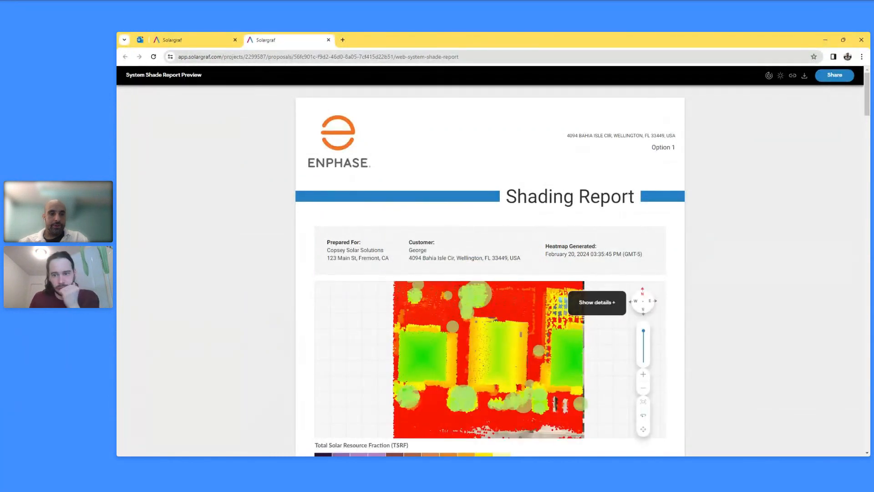
- Switch the report map to the solar-access heatmap and scroll to Array 1's annual figures (40 panels, 85% TSRF)
{"action": "left_click", "coordinate": [770, 76]}
{"action": "scroll", "coordinate": [575, 182], "scroll_direction": "down", "scroll_amount": 2}
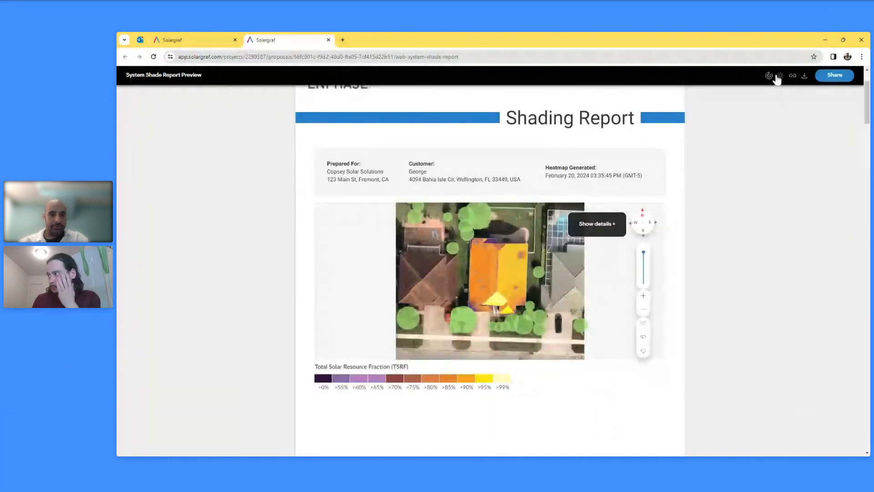
{"action": "left_click", "coordinate": [780, 76]}
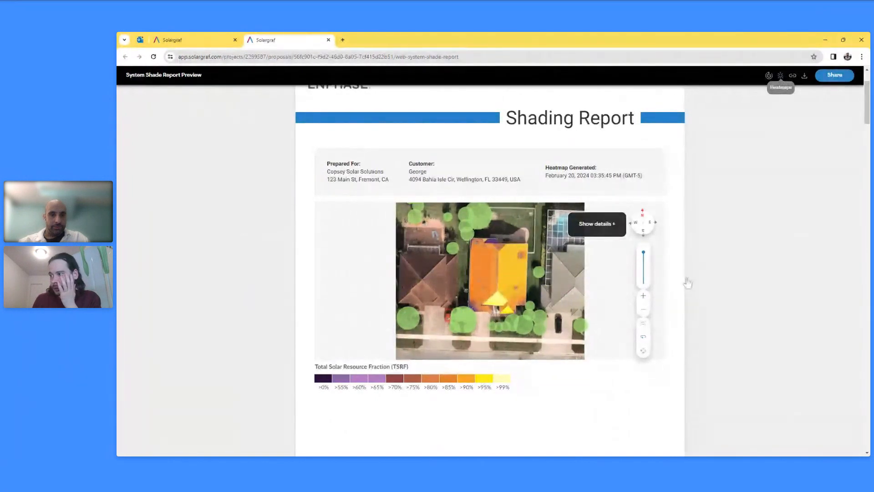
{"action": "scroll", "coordinate": [697, 353], "scroll_direction": "down", "scroll_amount": 2}
{"action": "scroll", "coordinate": [674, 359], "scroll_direction": "down", "scroll_amount": 6}
{"action": "scroll", "coordinate": [673, 360], "scroll_direction": "down", "scroll_amount": 4}
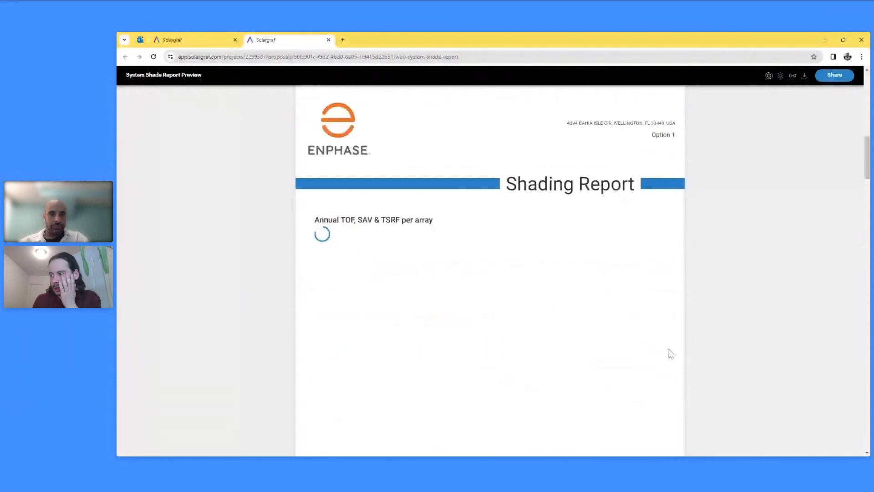
{"action": "scroll", "coordinate": [474, 286], "scroll_direction": "down", "scroll_amount": 1}
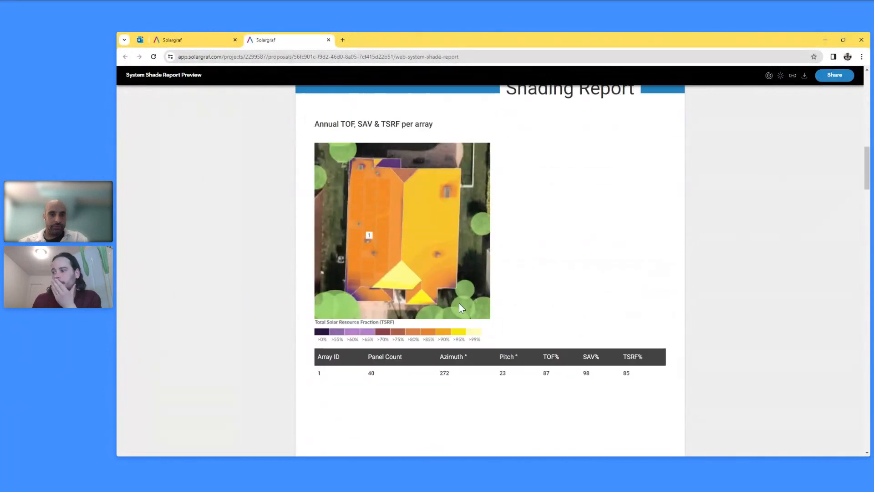
{"action": "scroll", "coordinate": [544, 303], "scroll_direction": "down", "scroll_amount": 2}
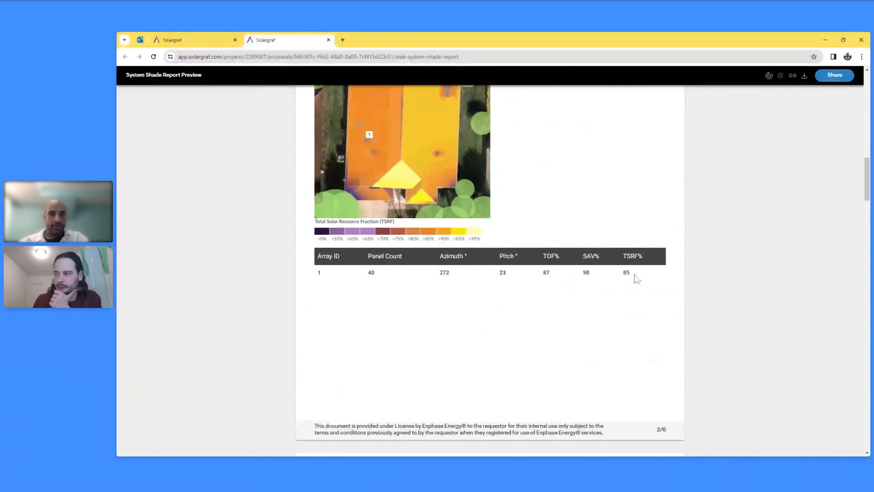
{"action": "scroll", "coordinate": [540, 346], "scroll_direction": "down", "scroll_amount": 13}
- Scroll to the Array 1 Monthly Data page, running from 68% TSRF in January to 63% in December
{"action": "scroll", "coordinate": [540, 358], "scroll_direction": "down", "scroll_amount": 6}
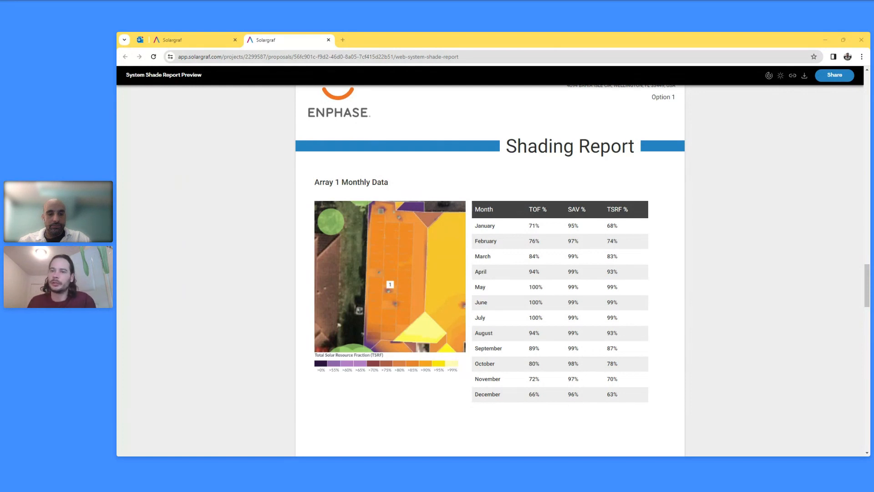
- Return to the design tool, showing 40 modules (16.80 kW) and 22,098.97 kWh production
{"action": "left_click", "coordinate": [205, 40]}
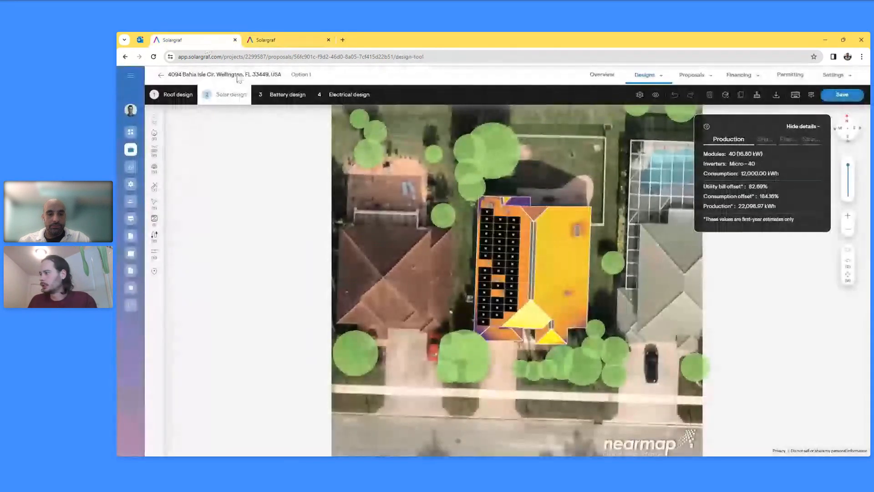
- Go back to roof design, accepting the warning that panel arrays will be removed
{"action": "left_click", "coordinate": [176, 94]}
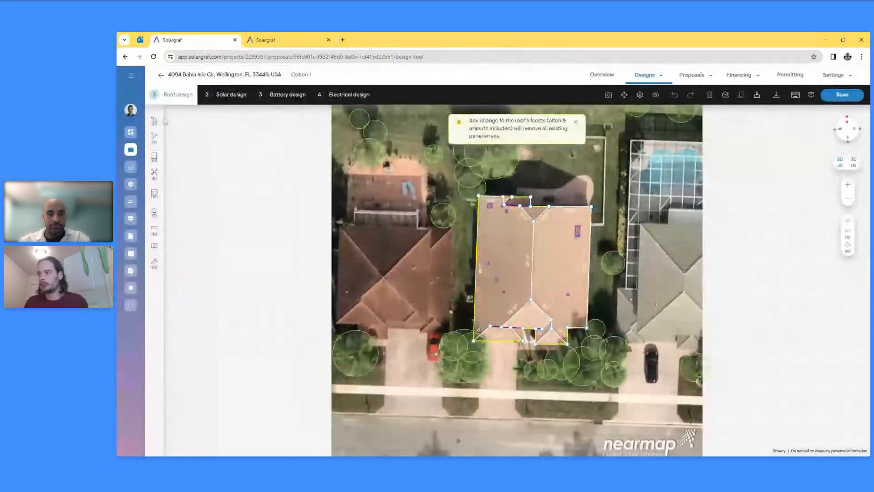
{"action": "left_click", "coordinate": [575, 122]}
{"action": "scroll", "coordinate": [553, 191], "scroll_direction": "up", "scroll_amount": 3}
- Outline a small rectangle with a 16'2" edge over the back-yard structure and split it into two facets
{"action": "left_click", "coordinate": [558, 138]}
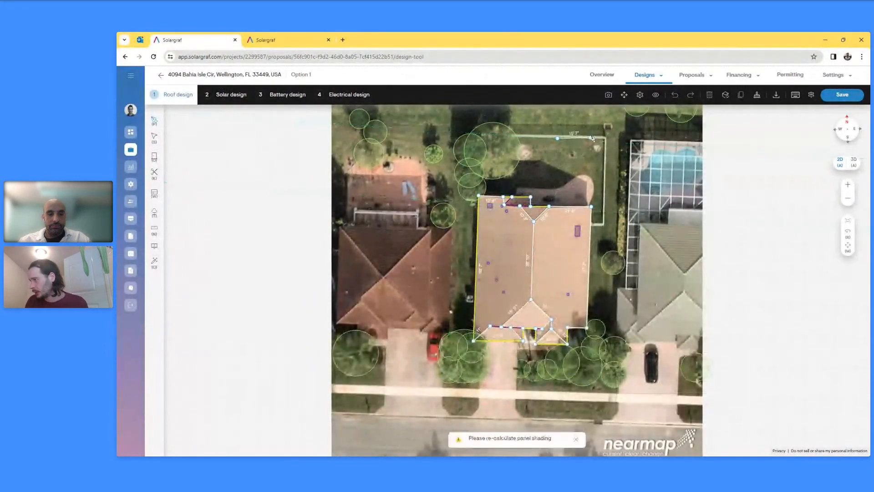
{"action": "left_click", "coordinate": [593, 139]}
{"action": "left_click", "coordinate": [590, 183]}
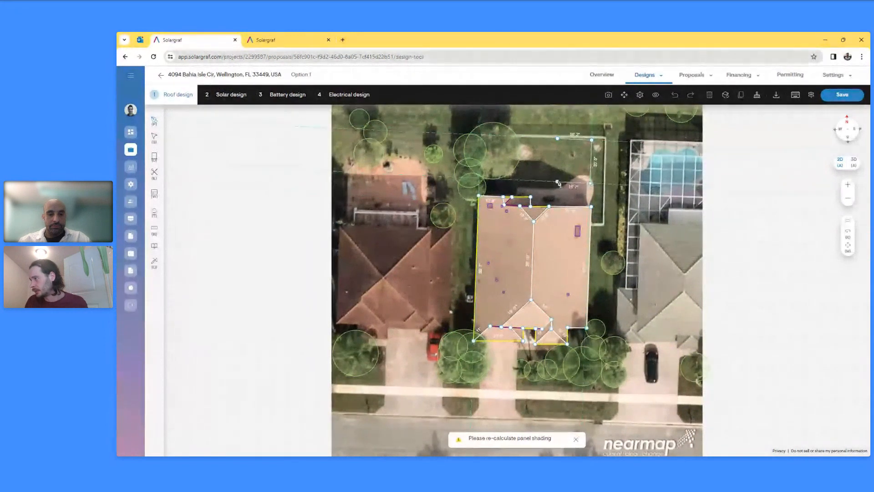
{"action": "left_click", "coordinate": [556, 182]}
{"action": "left_click", "coordinate": [558, 139]}
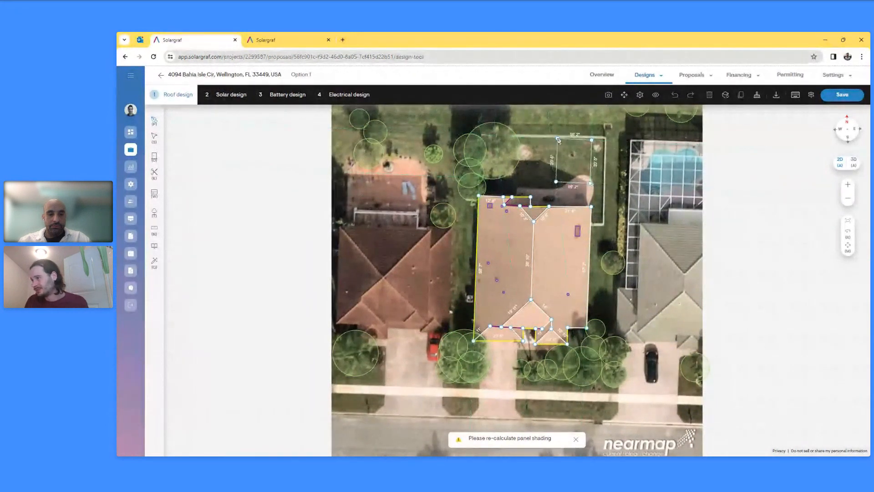
{"action": "left_click", "coordinate": [574, 139]}
{"action": "left_click", "coordinate": [573, 182]}
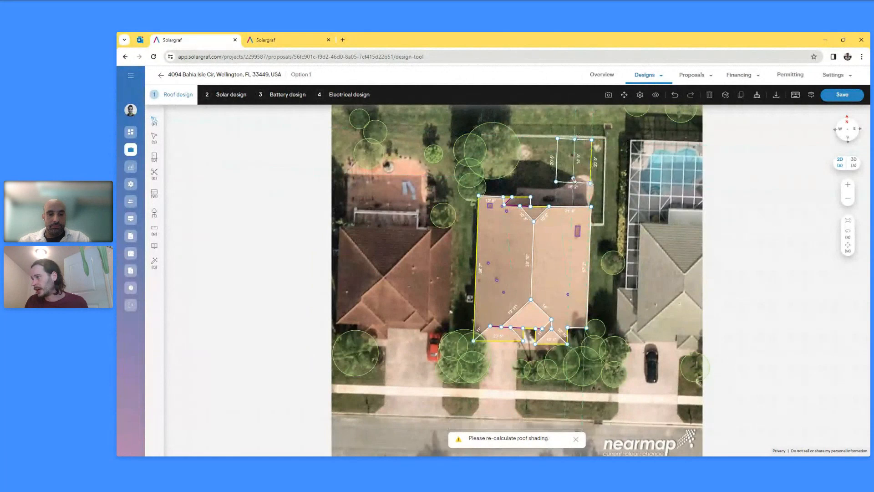
- Rotate the rectangle's left facet azimuth to 272°, then reselect the facet
{"action": "key", "text": "s"}
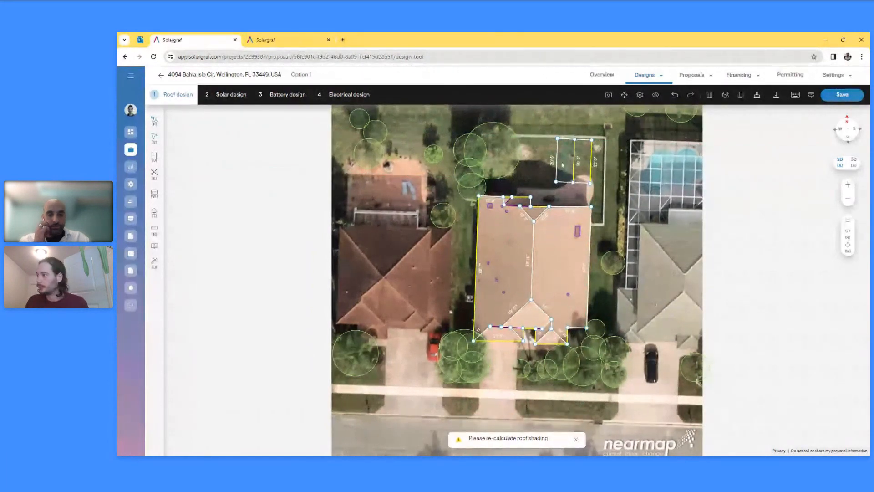
{"action": "left_click", "coordinate": [565, 165]}
{"action": "left_click", "coordinate": [246, 251]}
{"action": "left_click", "coordinate": [246, 251]}
{"action": "left_click", "coordinate": [613, 170]}
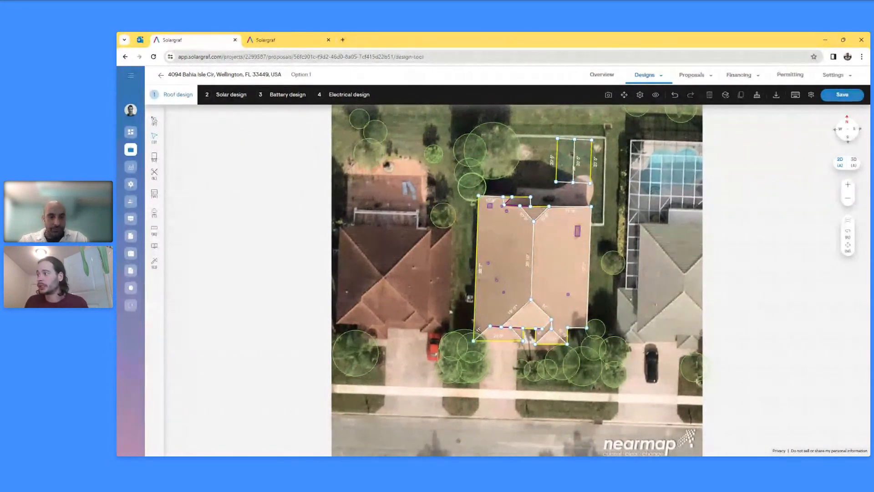
{"action": "left_click", "coordinate": [571, 163]}
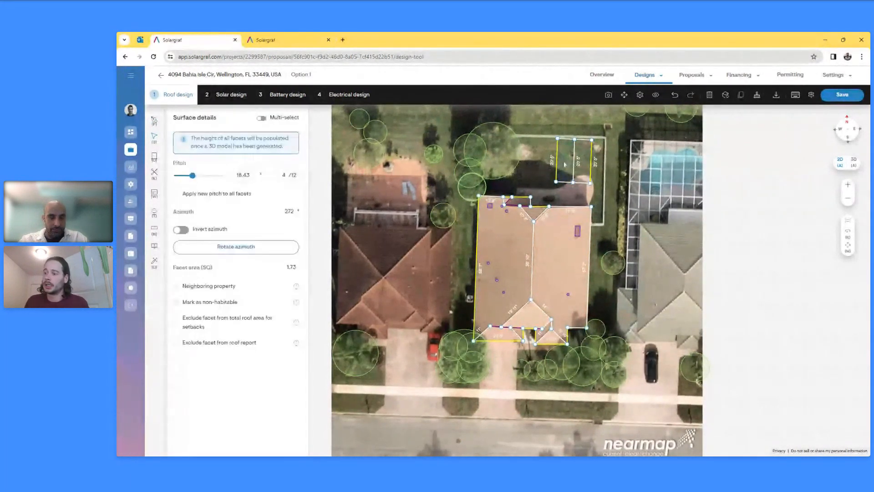
{"action": "left_click", "coordinate": [177, 302]}
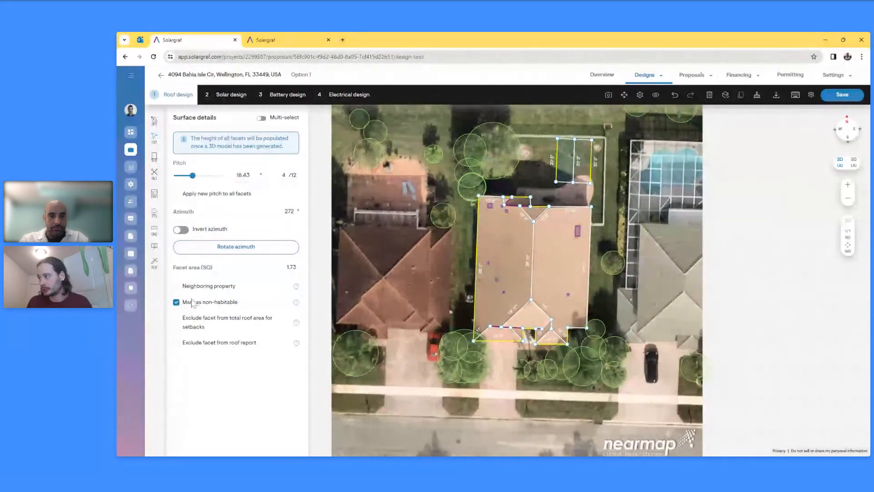
{"action": "left_click", "coordinate": [176, 302]}
{"action": "left_click", "coordinate": [320, 321]}
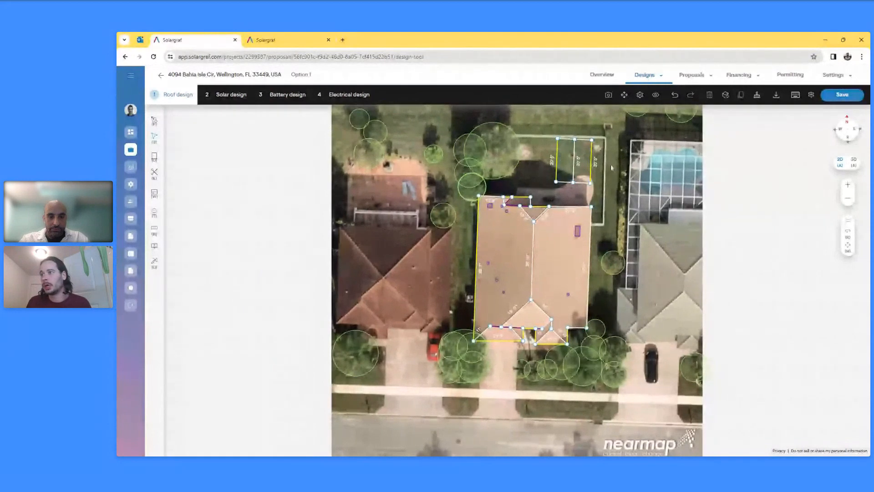
- Switch to Solar design and orbit the built 3D model of the house and back-yard structure
{"action": "left_click", "coordinate": [231, 94]}
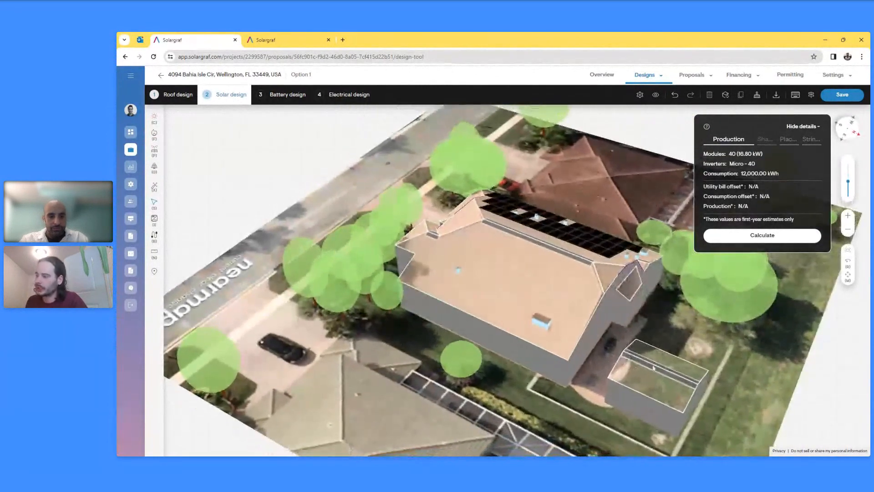
{"action": "right_click_drag", "start_coordinate": [633, 386], "coordinate": [465, 349]}
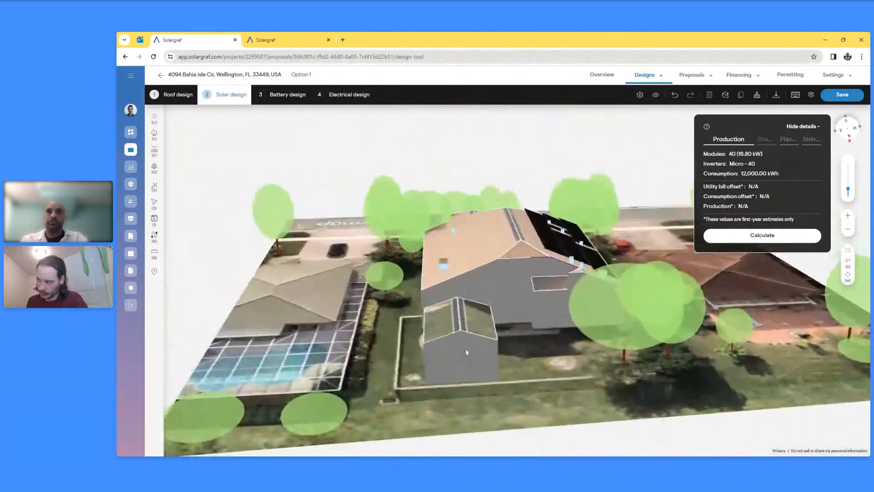
- Back in roof design, zoom to the back-yard rectangle and delete both of its facets
{"action": "left_click", "coordinate": [177, 94]}
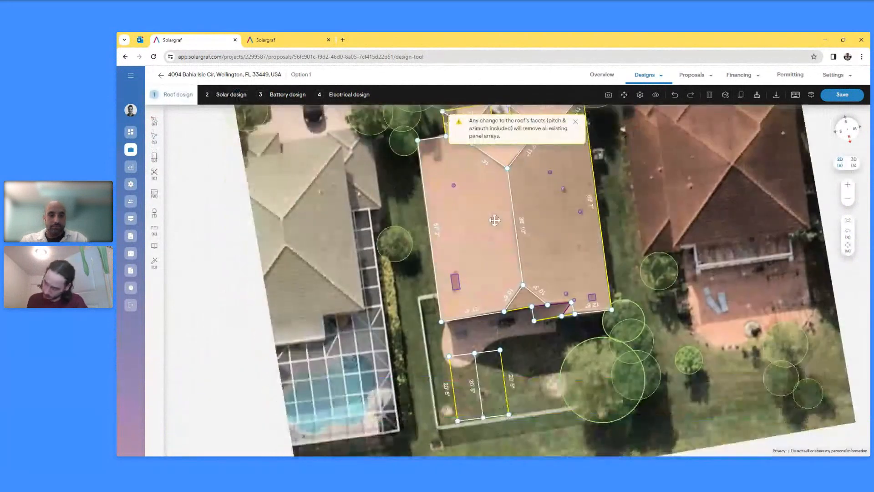
{"action": "right_click_drag", "start_coordinate": [494, 221], "coordinate": [495, 182]}
{"action": "scroll", "coordinate": [472, 318], "scroll_direction": "up", "scroll_amount": 5}
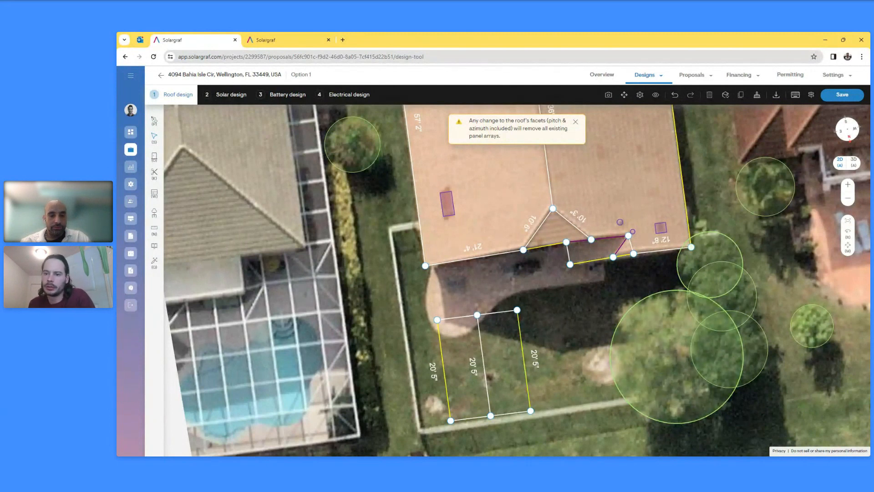
{"action": "left_click", "coordinate": [500, 351]}
{"action": "key", "text": "Delete"}
{"action": "left_click", "coordinate": [469, 356]}
{"action": "key", "text": "Delete"}
{"action": "right_click_drag", "start_coordinate": [509, 308], "coordinate": [680, 314]}
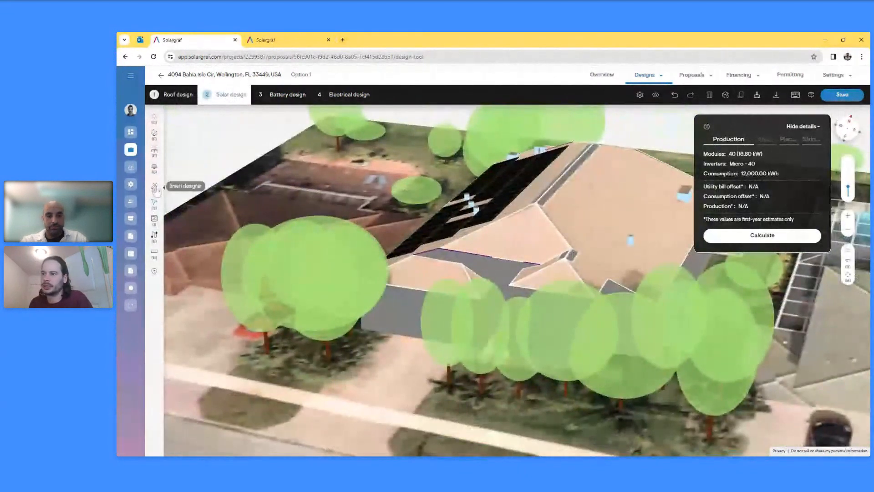
- Open Smart designer with Consumption offset placement and start editing the target offset value
{"action": "left_click", "coordinate": [154, 187]}
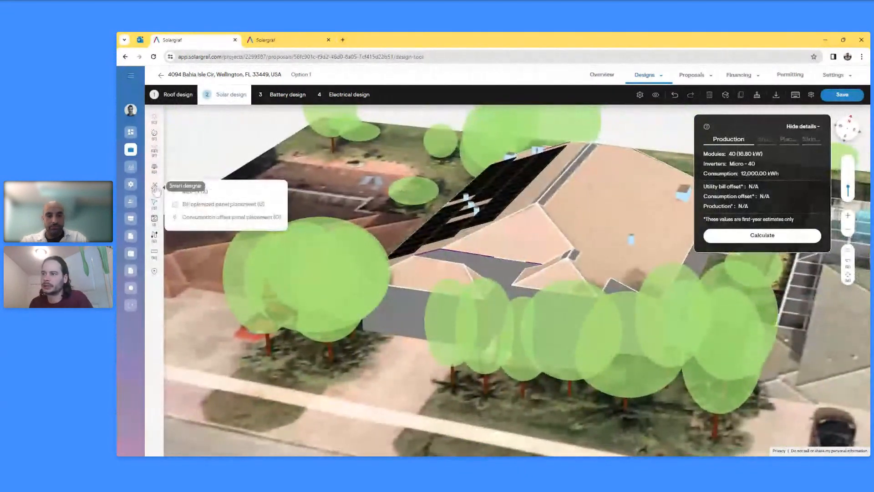
{"action": "left_click", "coordinate": [211, 217]}
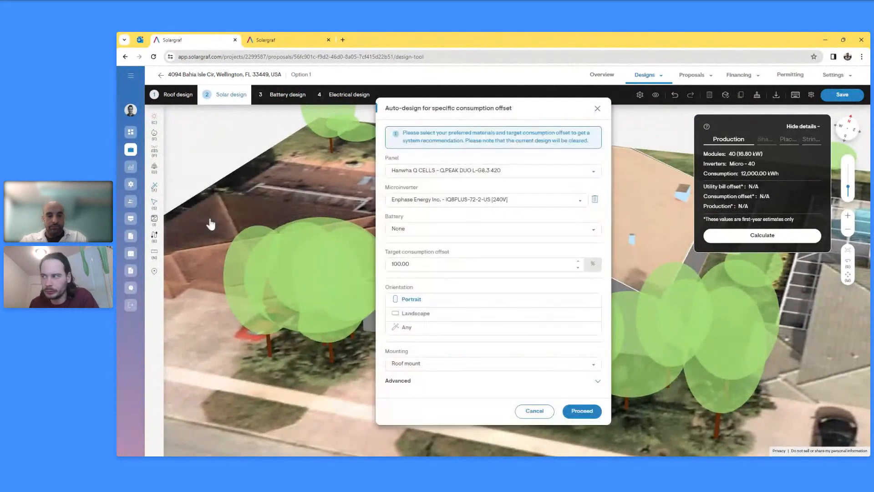
{"action": "left_click", "coordinate": [416, 263]}
{"action": "key", "text": "BackSpace"}
{"action": "key", "text": "BackSpace"}
{"action": "key", "text": "BackSpace"}
{"action": "key", "text": "BackSpace"}
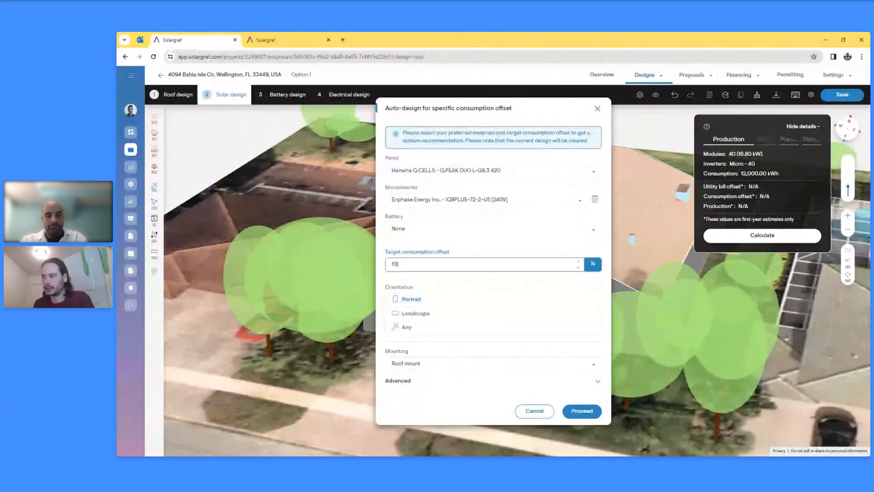
- Set the target offset to 103%, auto-place 21 panels (8.82 kW), then return to roof design
{"action": "type", "text": "3"}
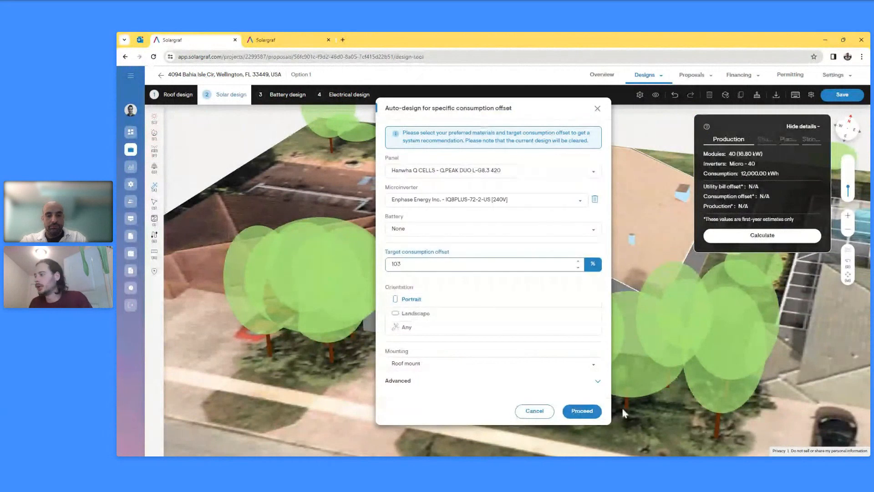
{"action": "left_click", "coordinate": [586, 412]}
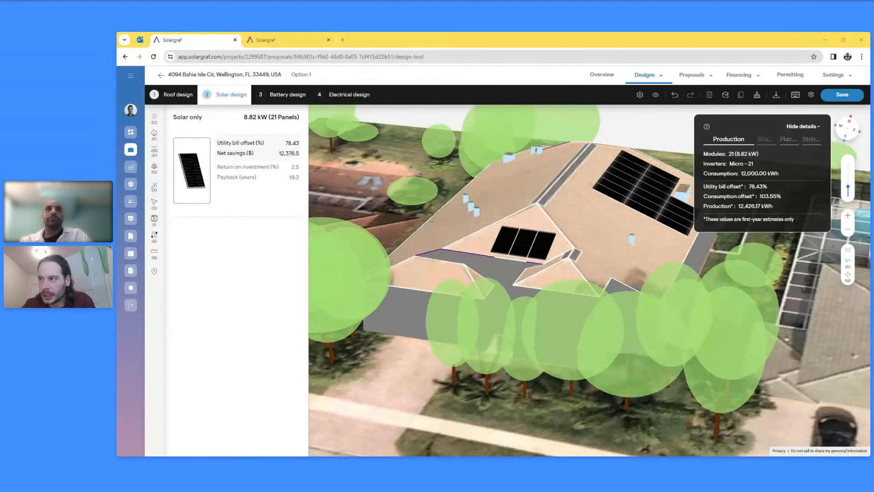
{"action": "left_click", "coordinate": [182, 95]}
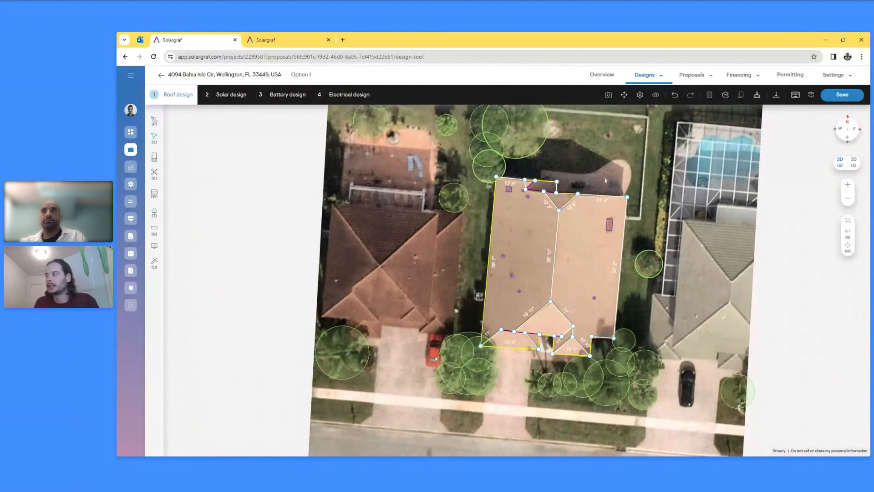
- Delete the small facet near the top of the roof and draw a three-node replacement facet
{"action": "left_click", "coordinate": [547, 187]}
{"action": "key", "text": "Delete"}
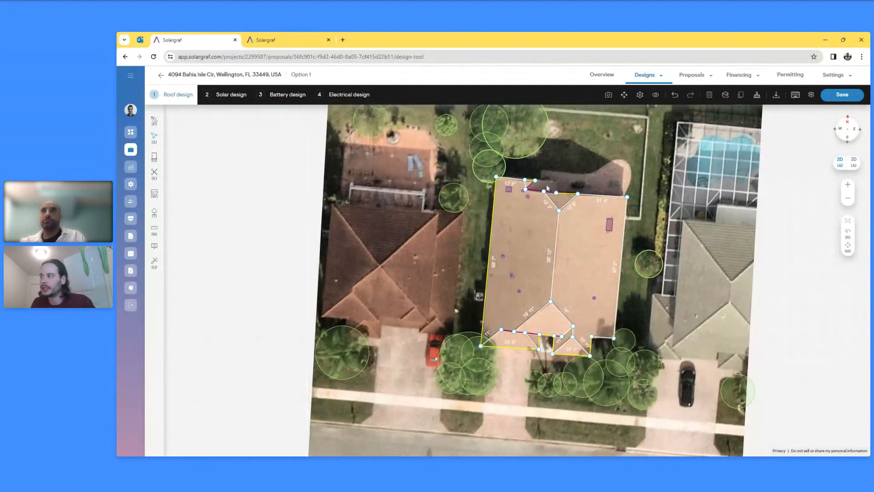
{"action": "key", "text": "p"}
{"action": "left_click", "coordinate": [535, 180]}
{"action": "left_click", "coordinate": [553, 183]}
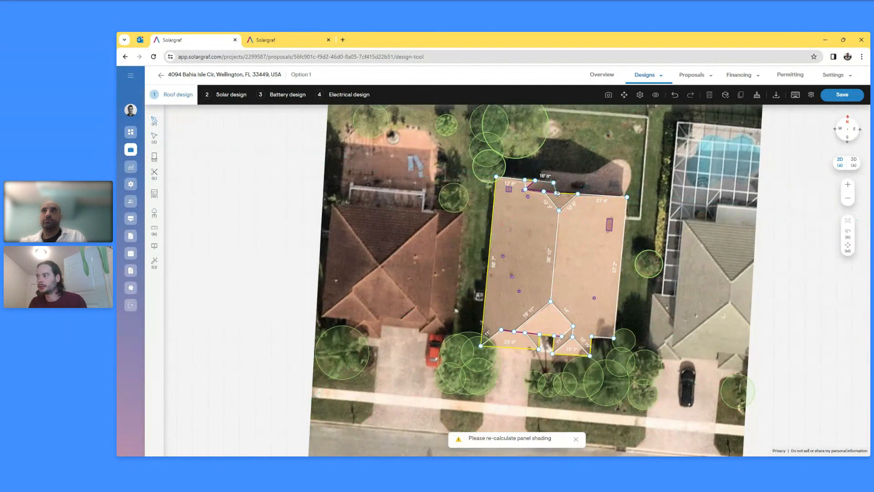
{"action": "left_click", "coordinate": [544, 191]}
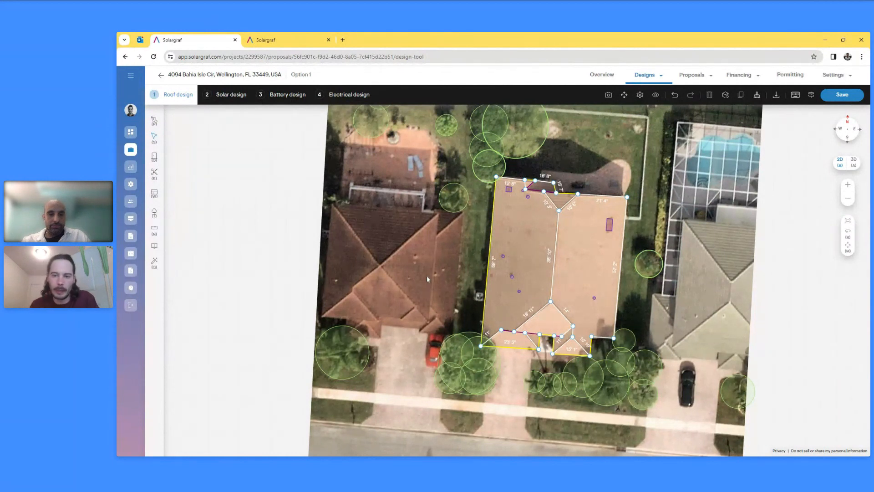
{"action": "left_click", "coordinate": [116, 327]}
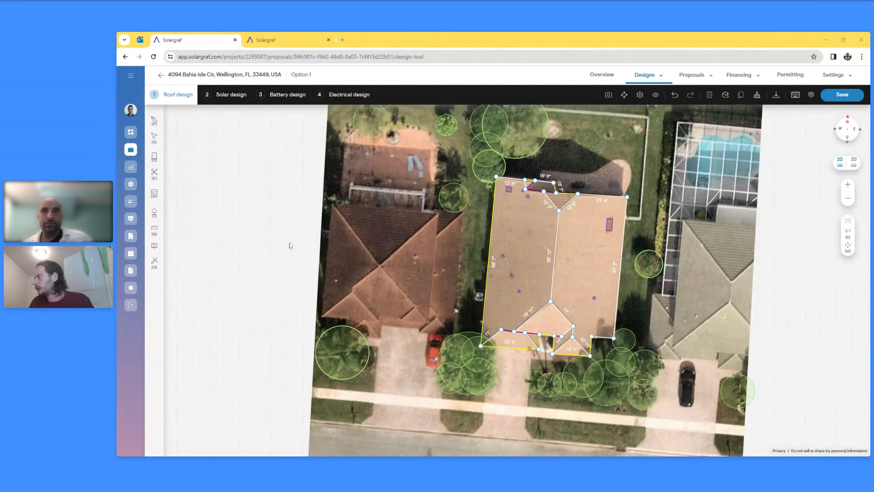
- Clear all roof outlines, trace a four-corner rectangle over the house, and make it flat (pitch 0) at azimuth 183°
{"action": "left_click", "coordinate": [755, 95]}
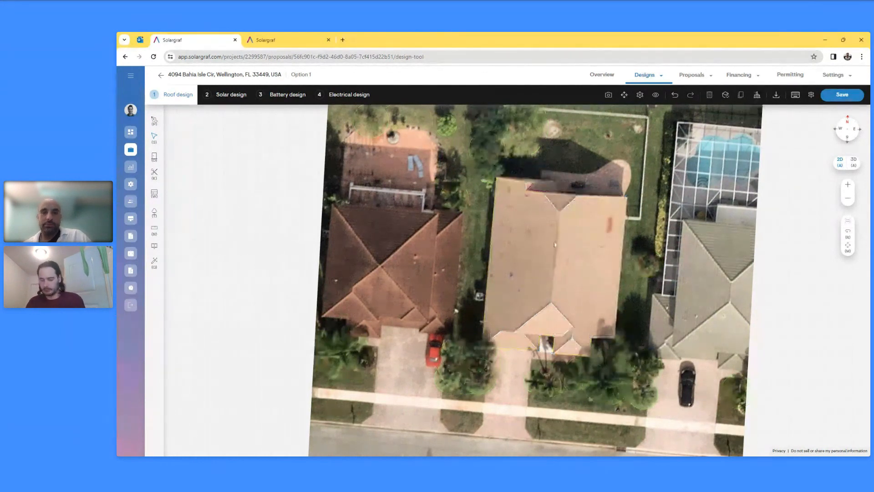
{"action": "left_click", "coordinate": [510, 213]}
{"action": "left_click", "coordinate": [600, 223]}
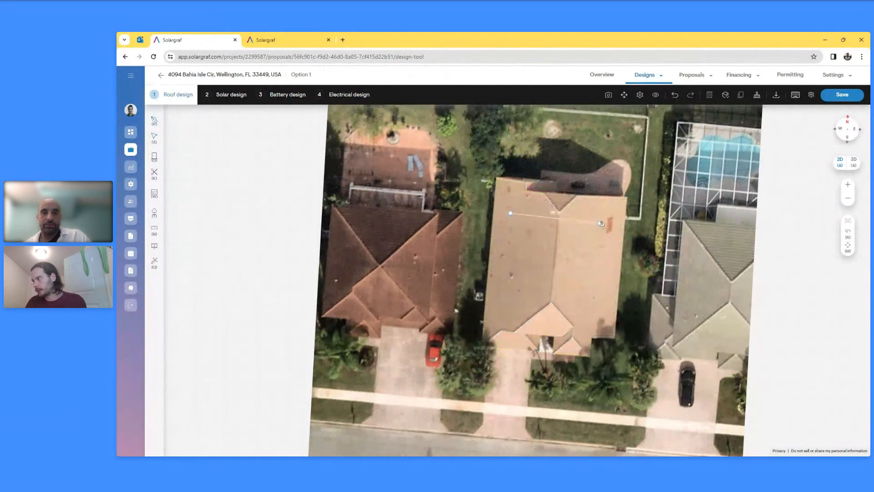
{"action": "left_click", "coordinate": [589, 319]}
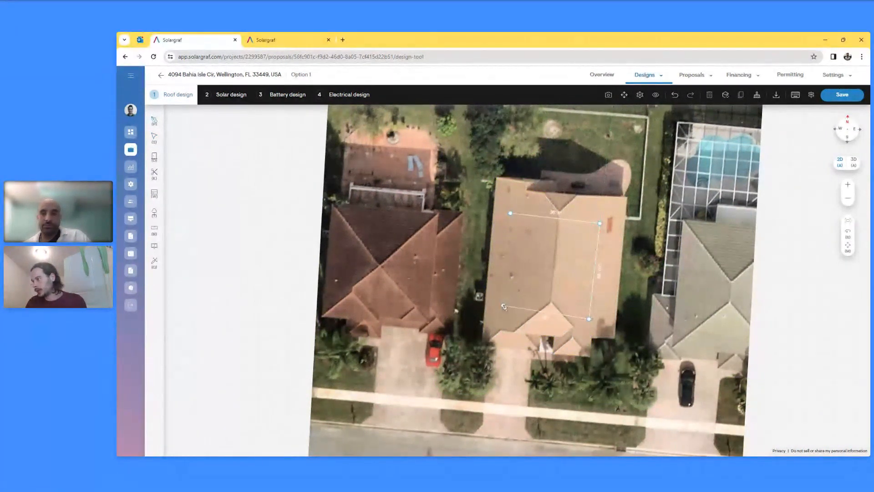
{"action": "left_click", "coordinate": [500, 308]}
{"action": "left_click", "coordinate": [511, 213]}
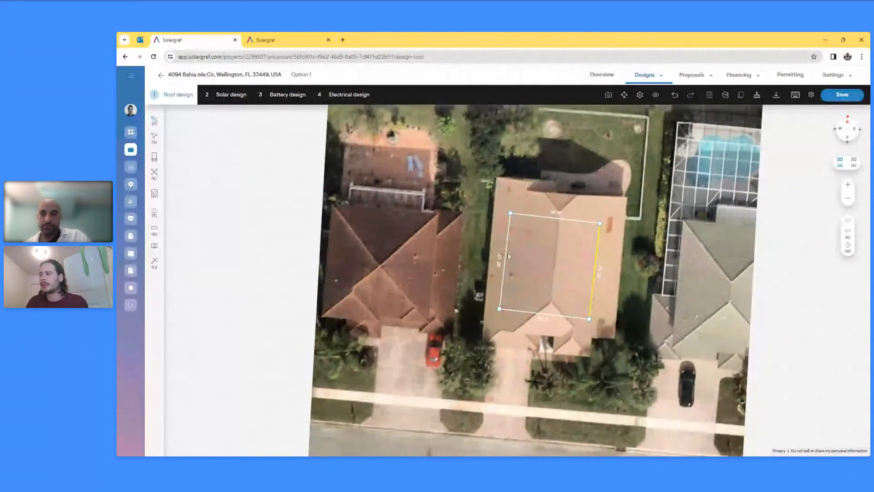
{"action": "left_click_drag", "start_coordinate": [193, 176], "coordinate": [176, 176]}
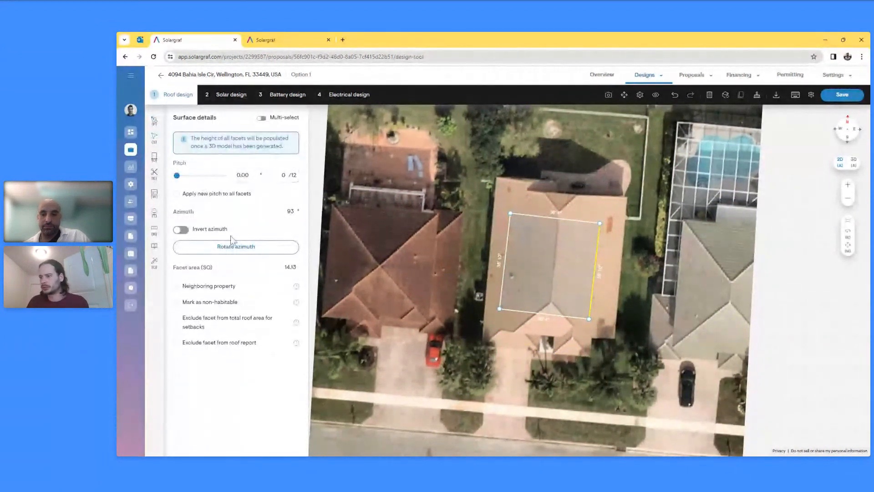
{"action": "left_click", "coordinate": [230, 248]}
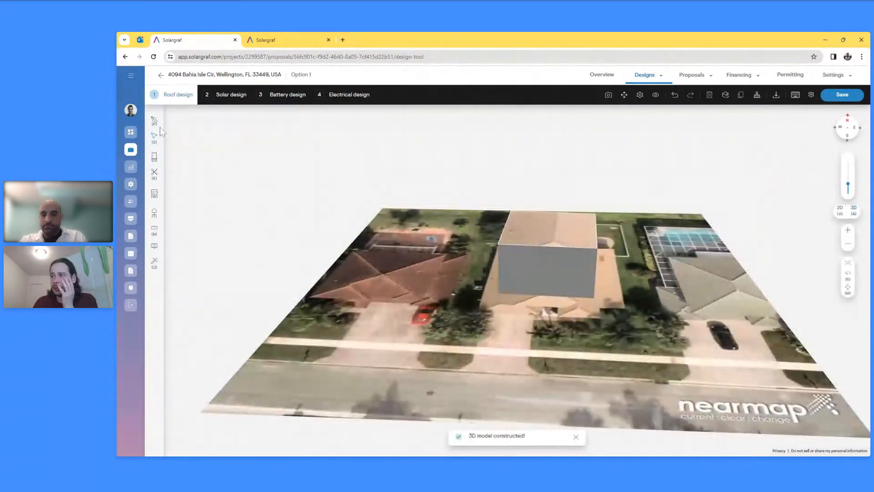
- Switch to the Solar design stage to show the panel-adding options
{"action": "left_click", "coordinate": [231, 95]}
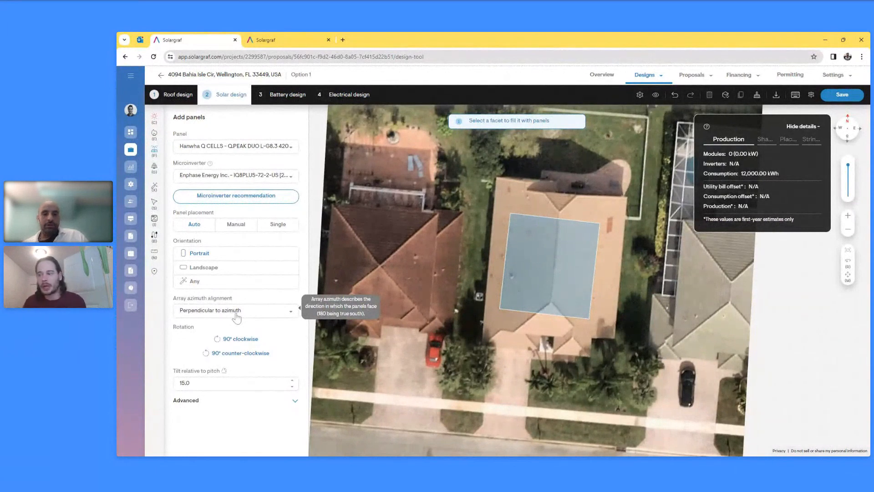
- Align panel rows parallel to azimuth, auto-fill the facet with 40 panels (16.80 kW), and orbit the 3D view
{"action": "left_click", "coordinate": [236, 314]}
{"action": "left_click", "coordinate": [222, 329]}
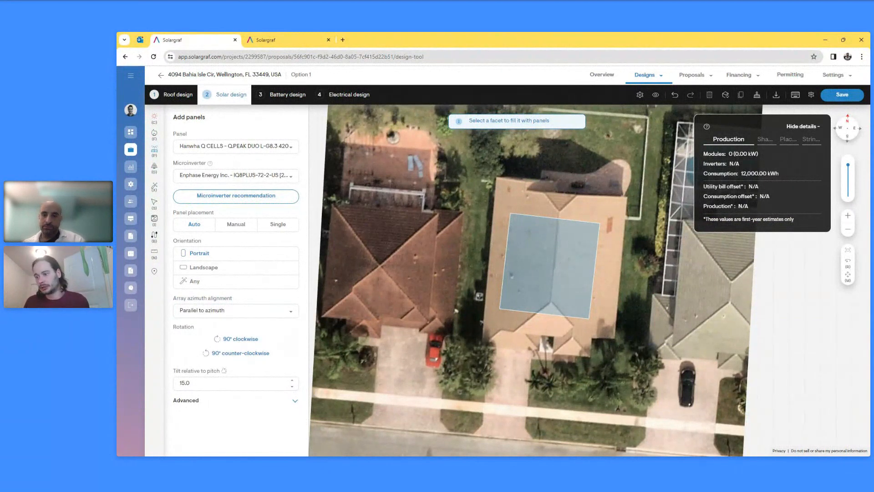
{"action": "left_click", "coordinate": [294, 401]}
{"action": "scroll", "coordinate": [296, 414], "scroll_direction": "down", "scroll_amount": 1}
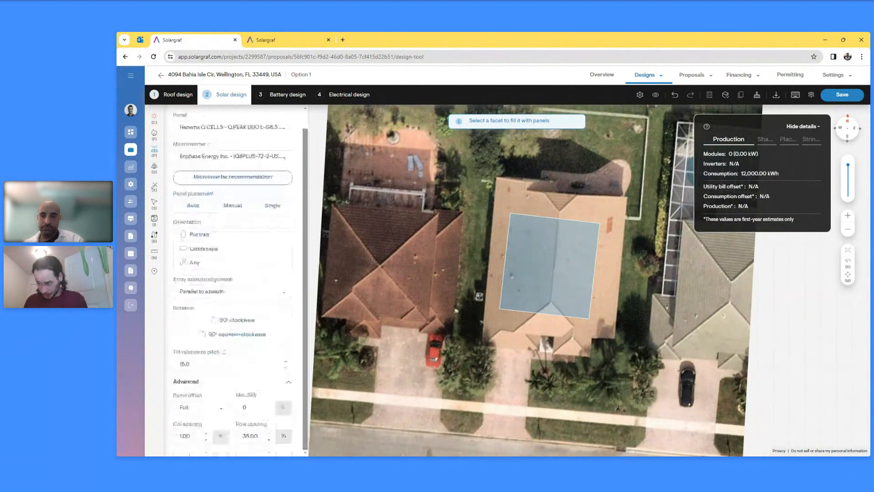
{"action": "left_click", "coordinate": [560, 277]}
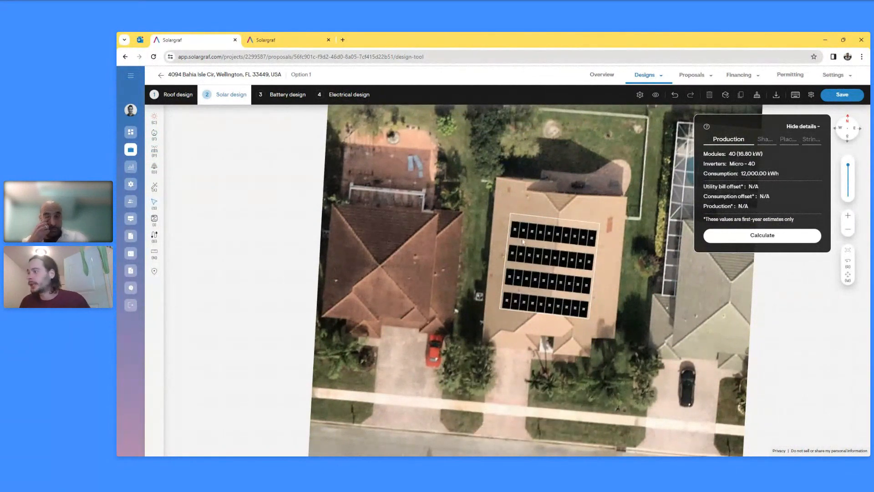
{"action": "right_click_drag", "start_coordinate": [721, 320], "coordinate": [504, 271]}
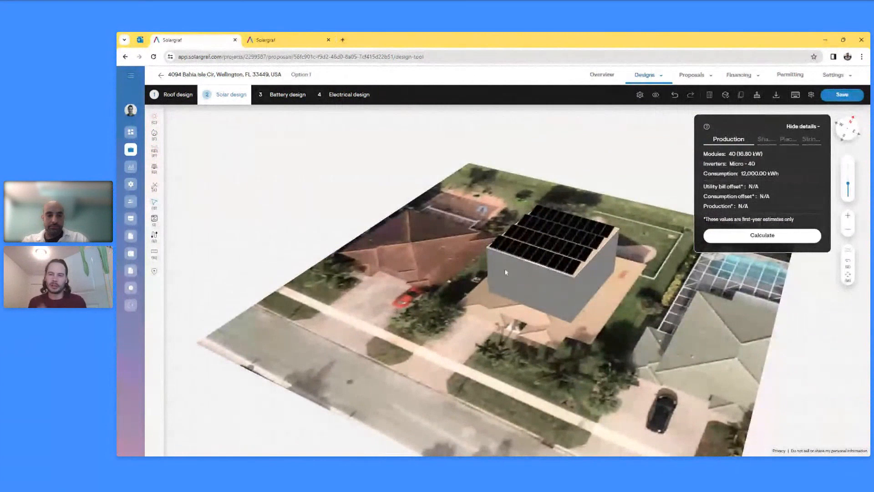